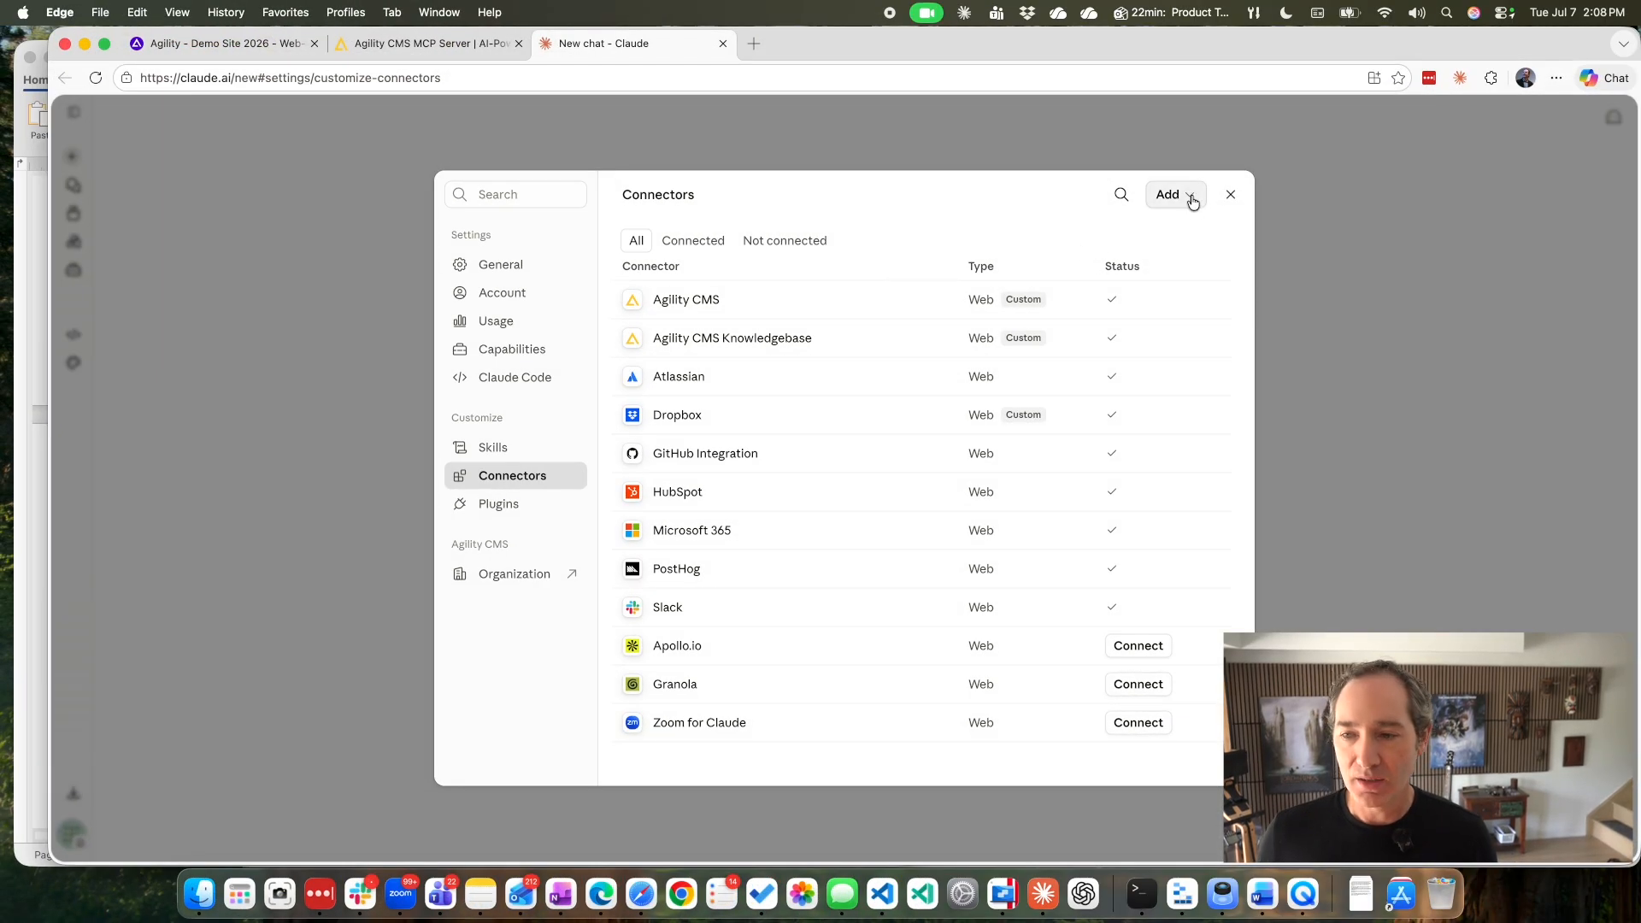
{"action": "left_click", "coordinate": [1180, 195]}
{"action": "left_click", "coordinate": [1132, 258]}
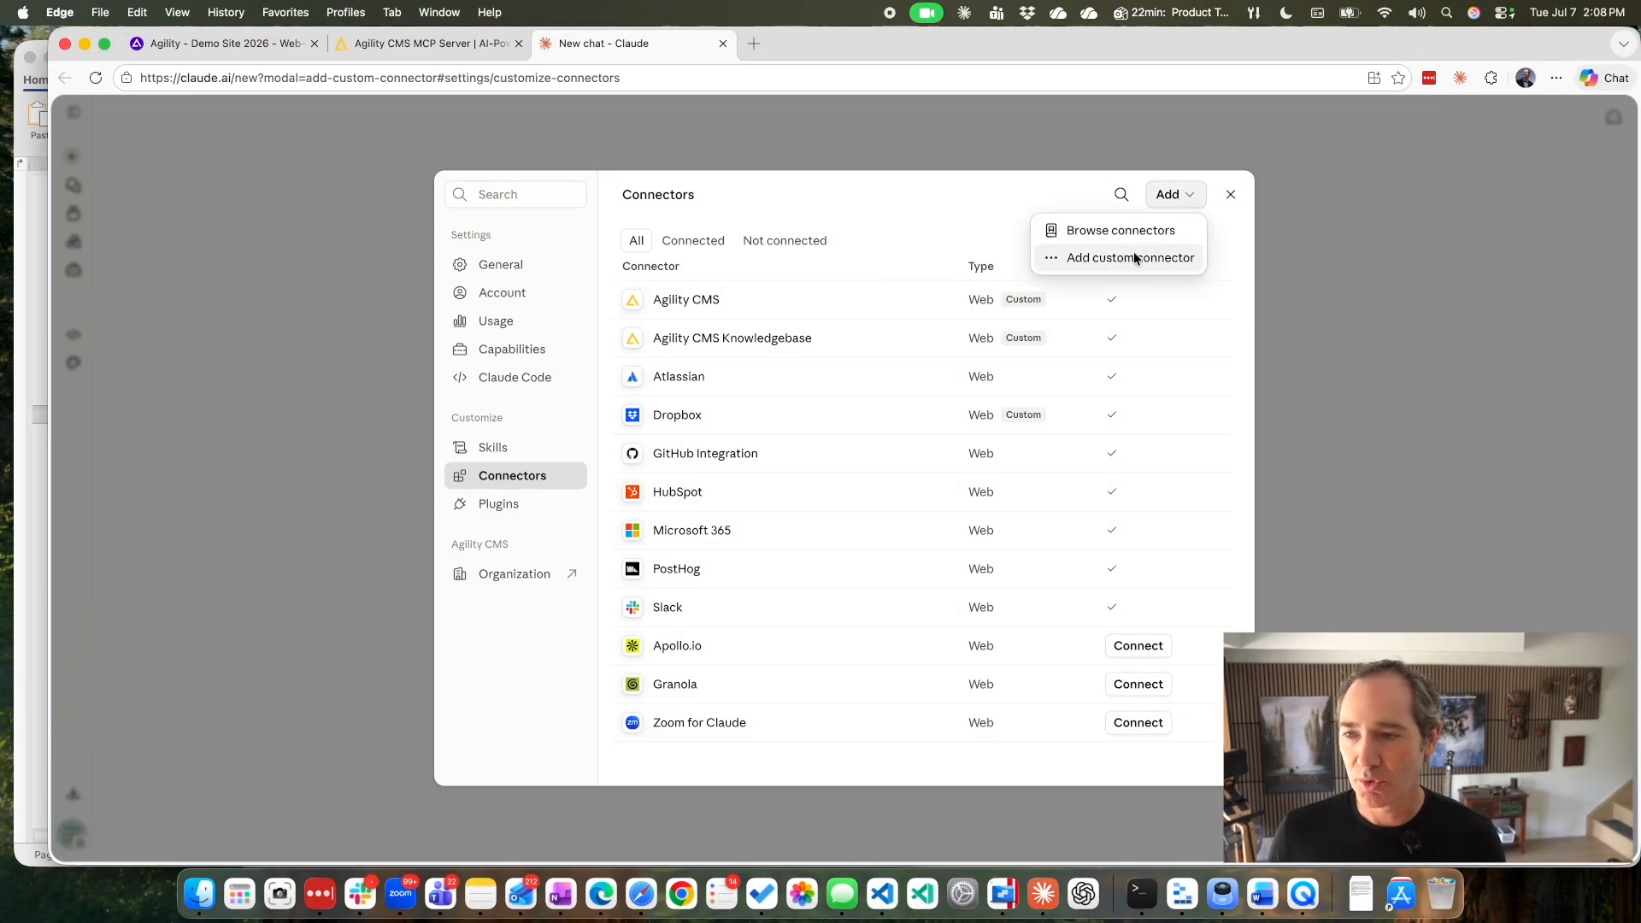
{"action": "left_click", "coordinate": [697, 302]}
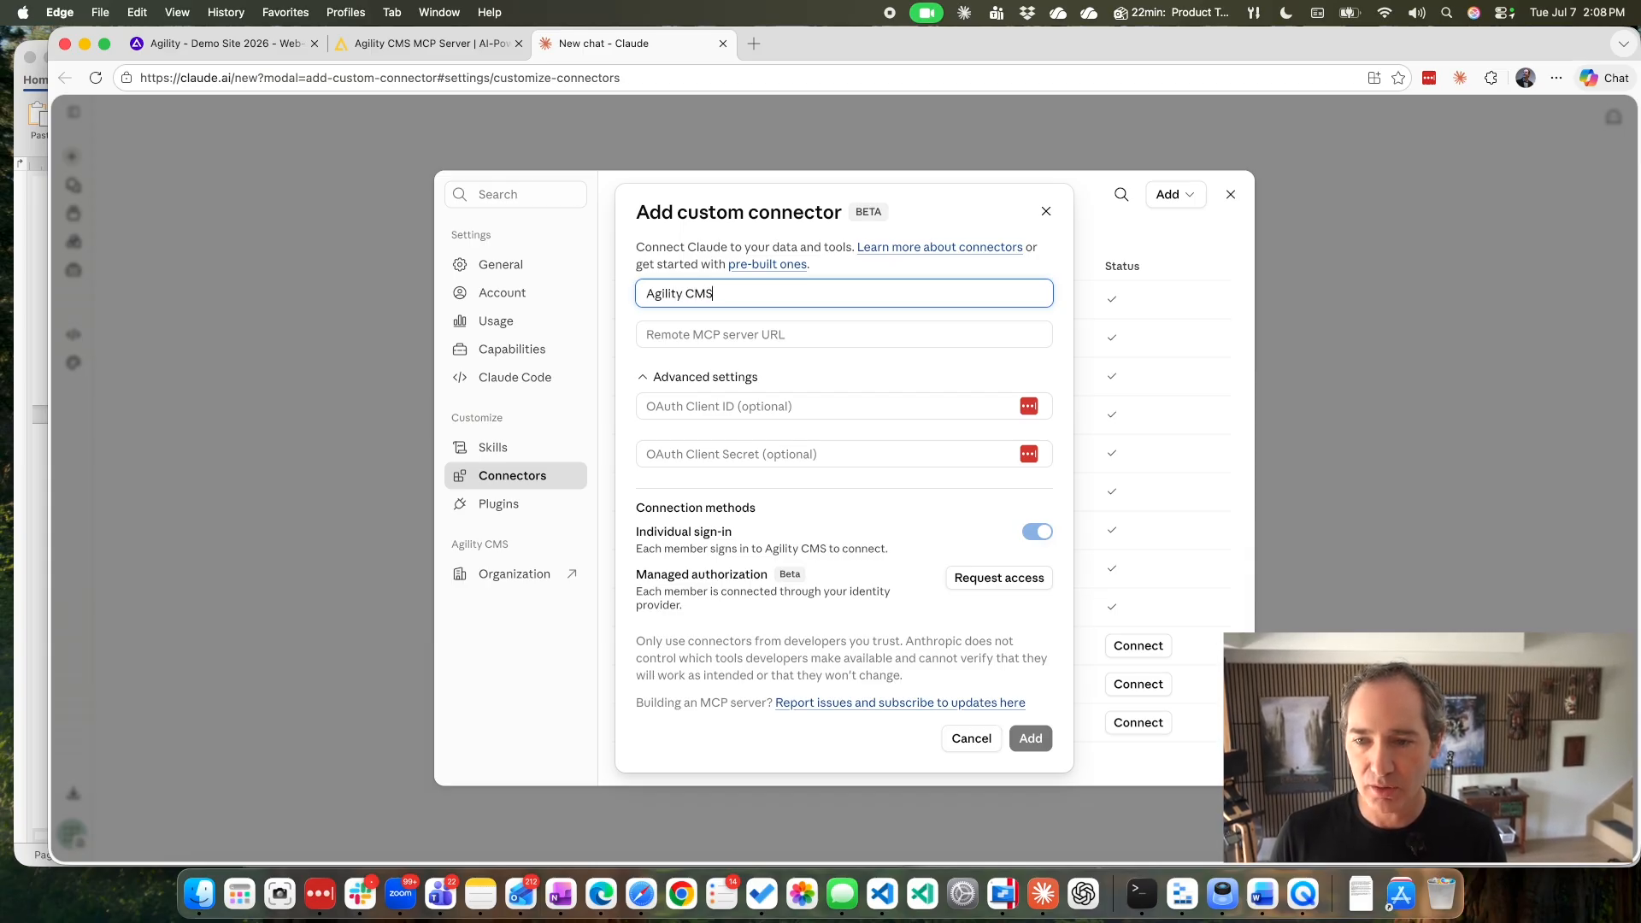
{"action": "key", "text": "Tab"}
{"action": "type", "text": "https://mcp.agilitycms.com/api/mcp"}
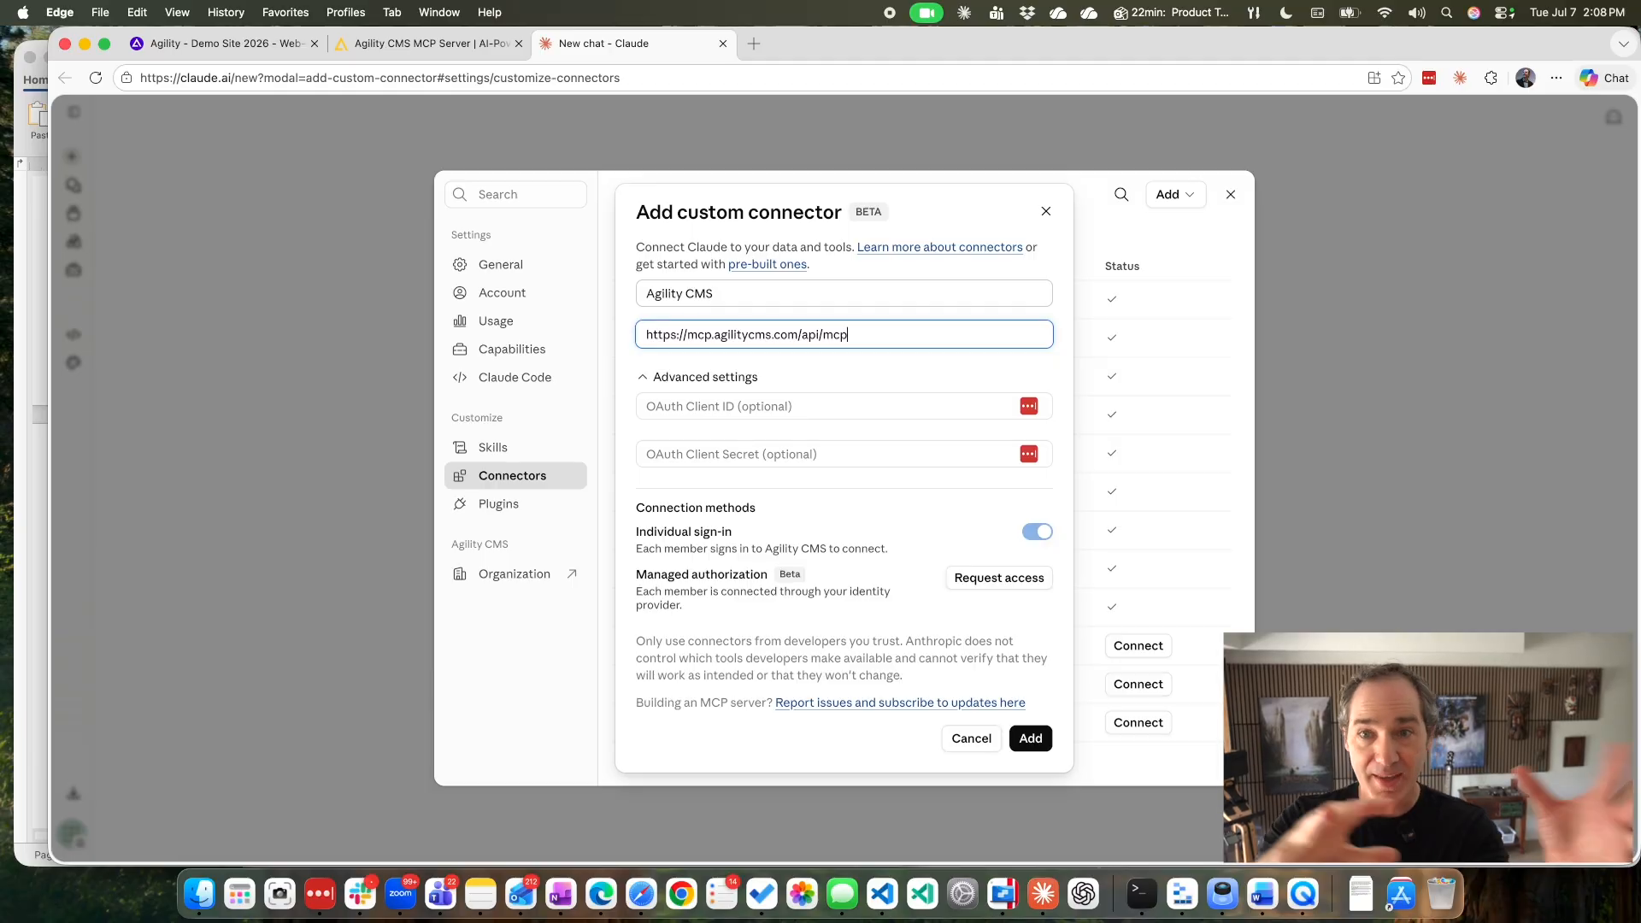
{"action": "left_click", "coordinate": [972, 740]}
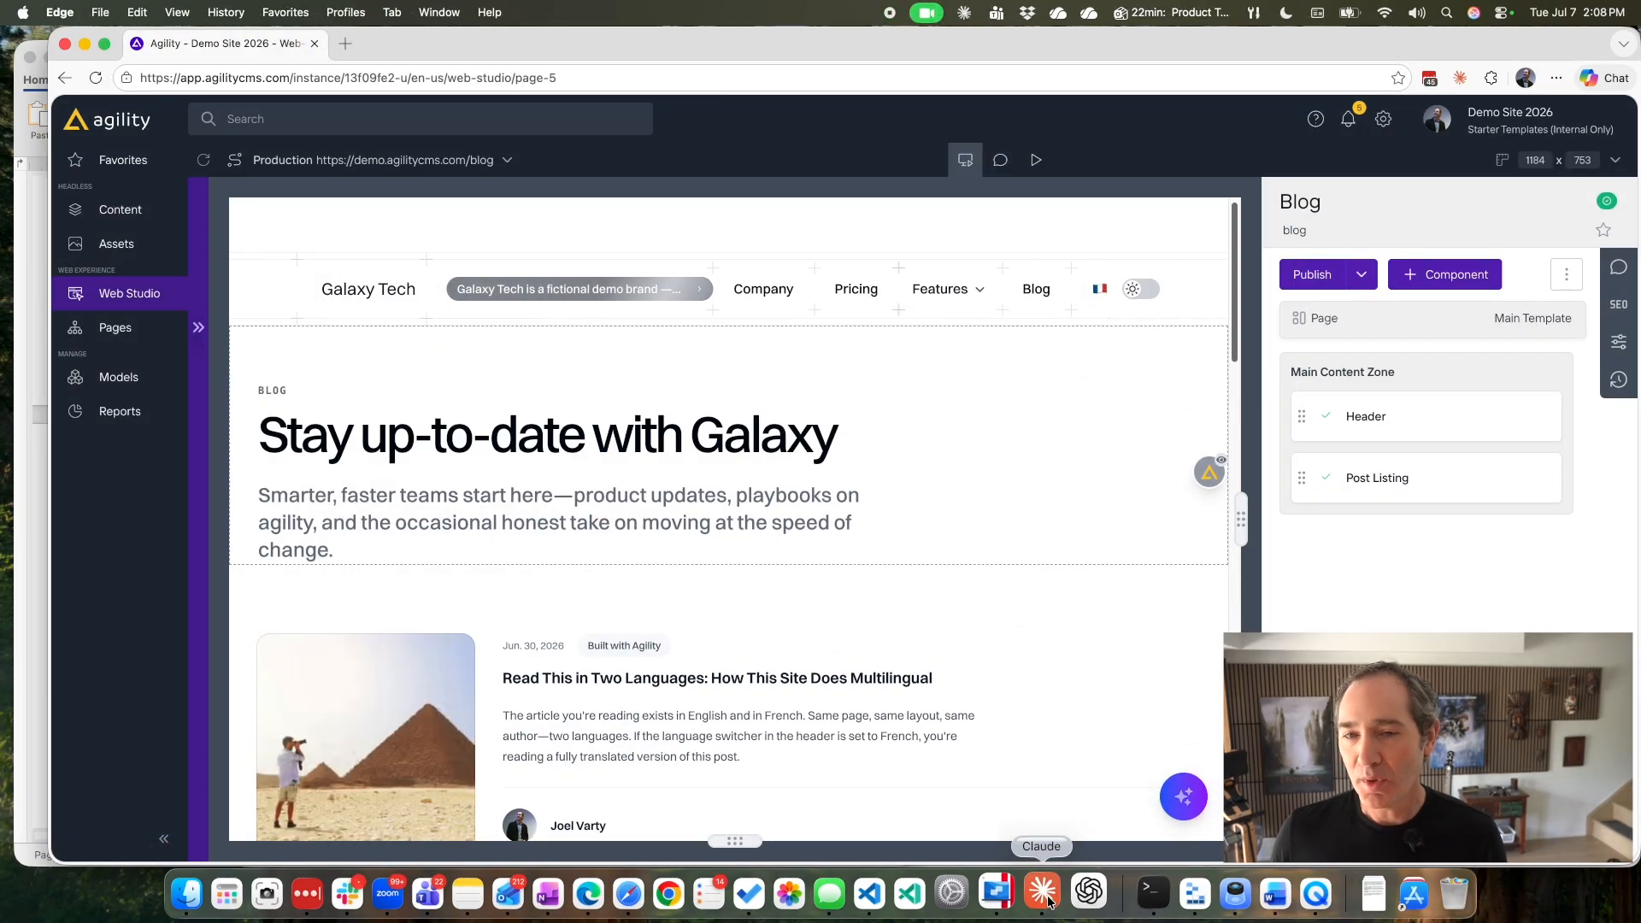
Switch to the Claude desktop app and delete "(build that for me as an example)" from the drafted blog post prompt.
{"action": "left_click", "coordinate": [1043, 893]}
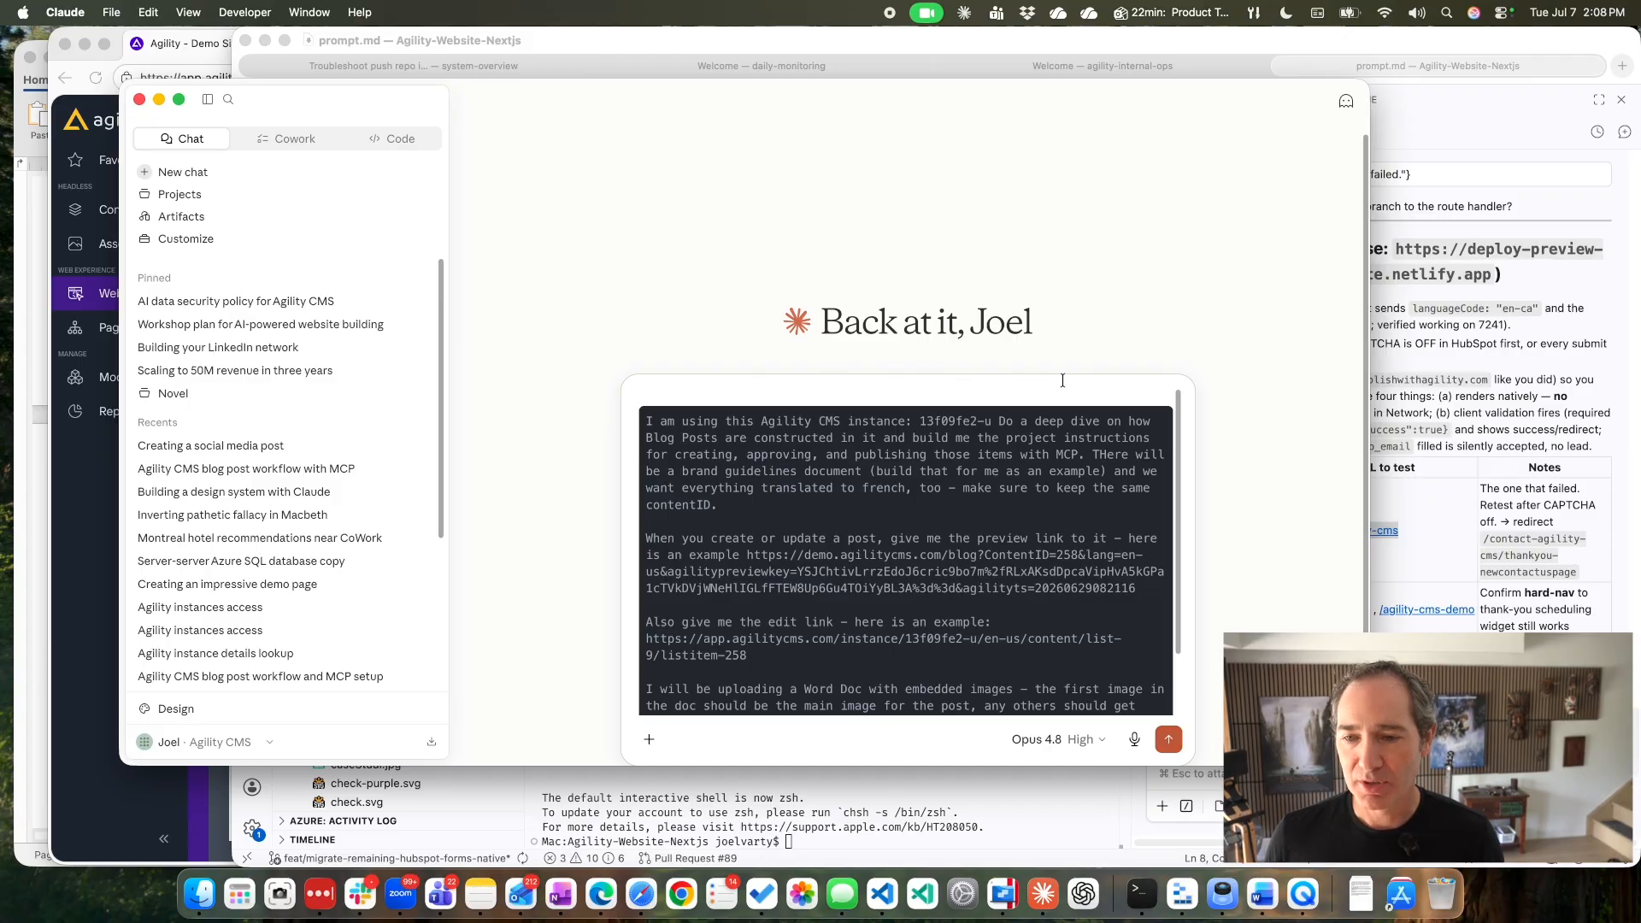
{"action": "scroll", "coordinate": [1156, 428], "scroll_direction": "down", "scroll_amount": 1}
{"action": "scroll", "coordinate": [1111, 440], "scroll_direction": "up", "scroll_amount": 1}
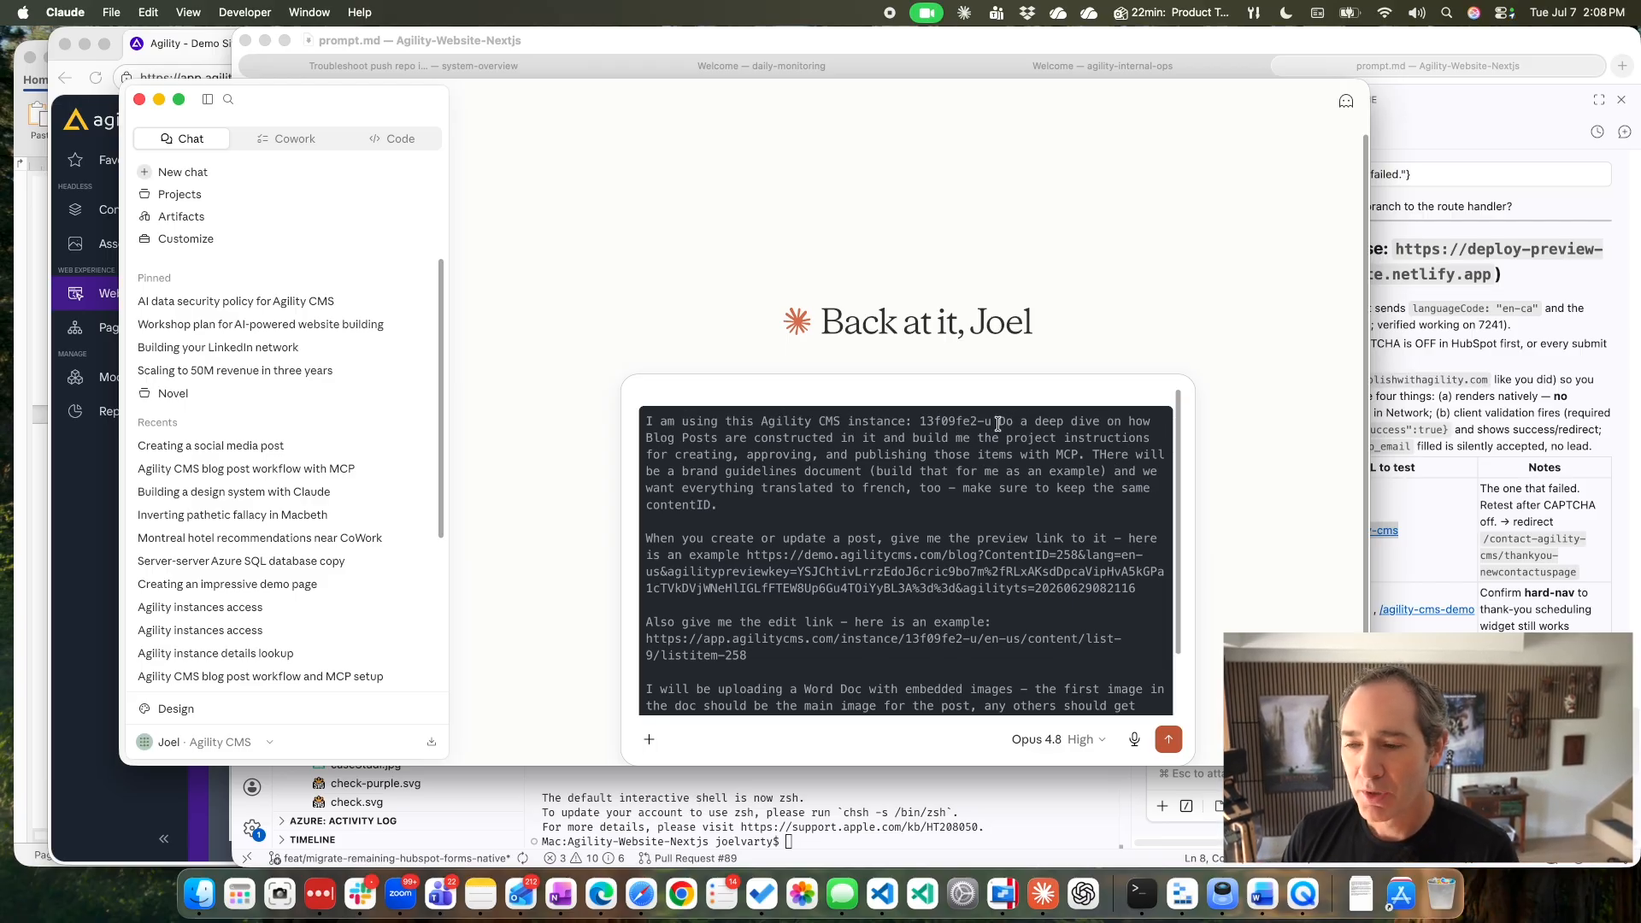
{"action": "left_click_drag", "start_coordinate": [998, 424], "coordinate": [721, 455]}
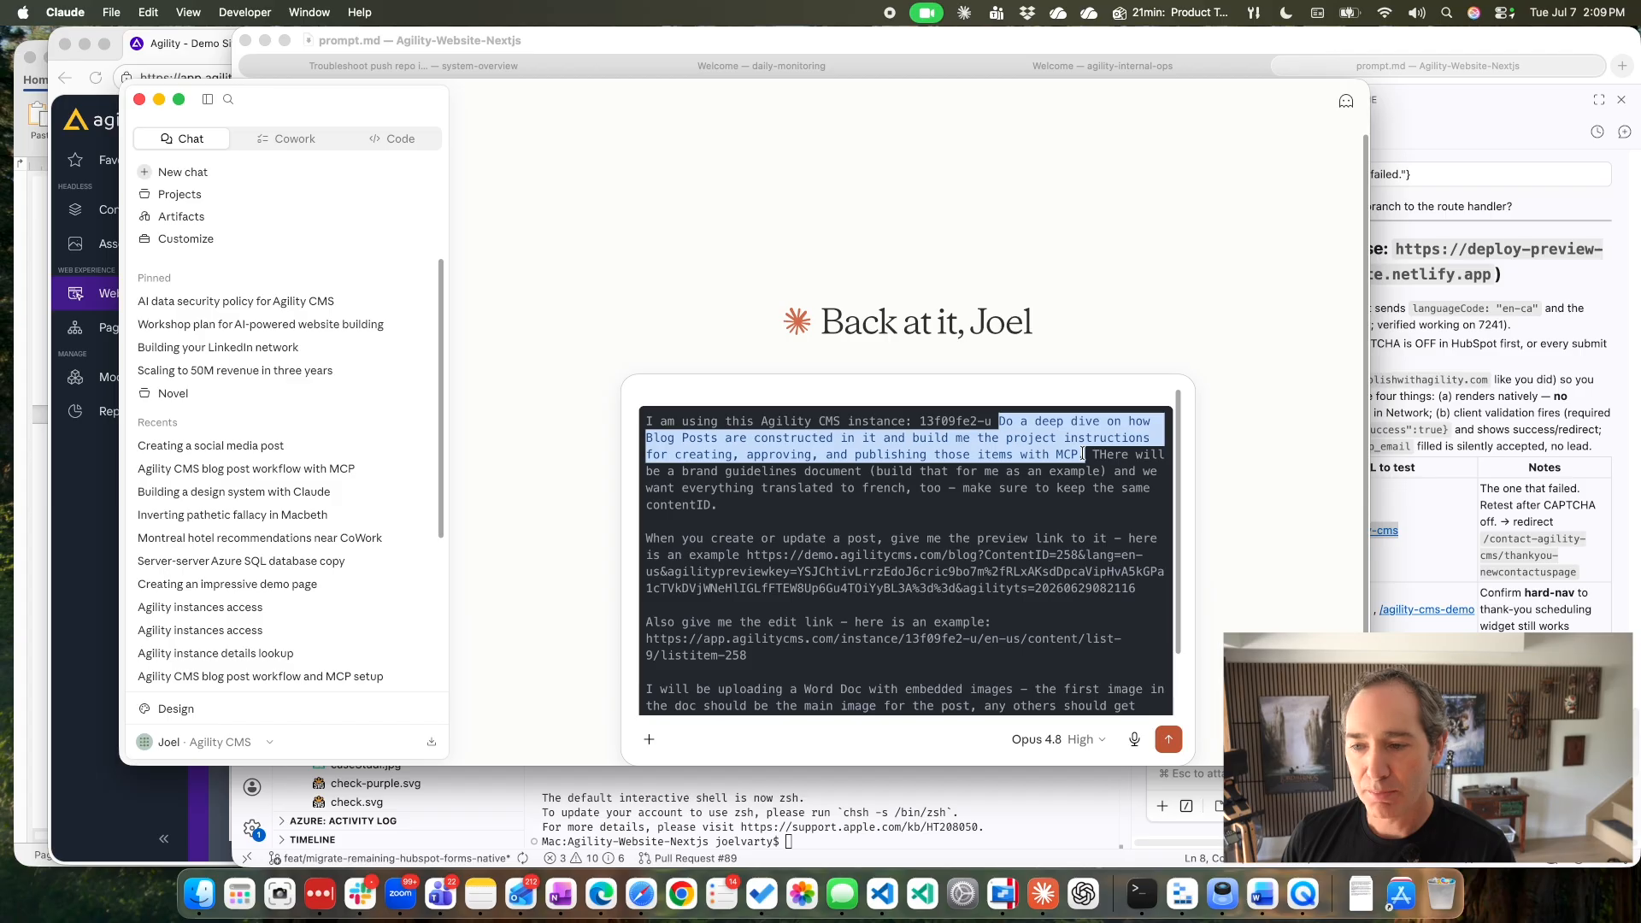
{"action": "left_click_drag", "start_coordinate": [720, 505], "coordinate": [1076, 459]}
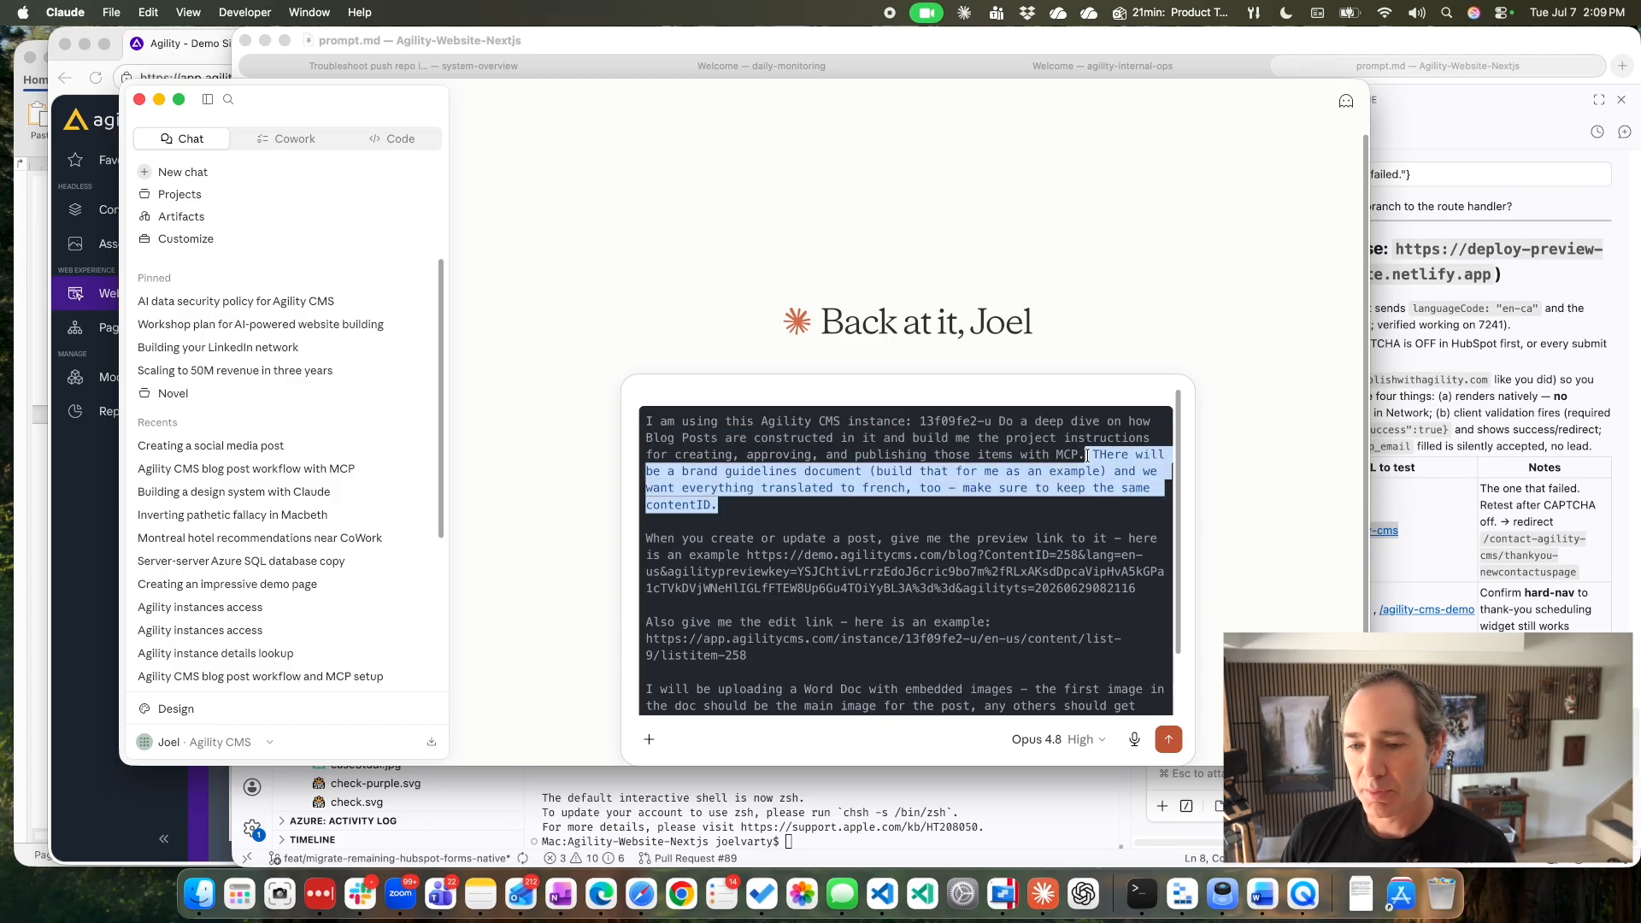
{"action": "left_click", "coordinate": [1107, 469]}
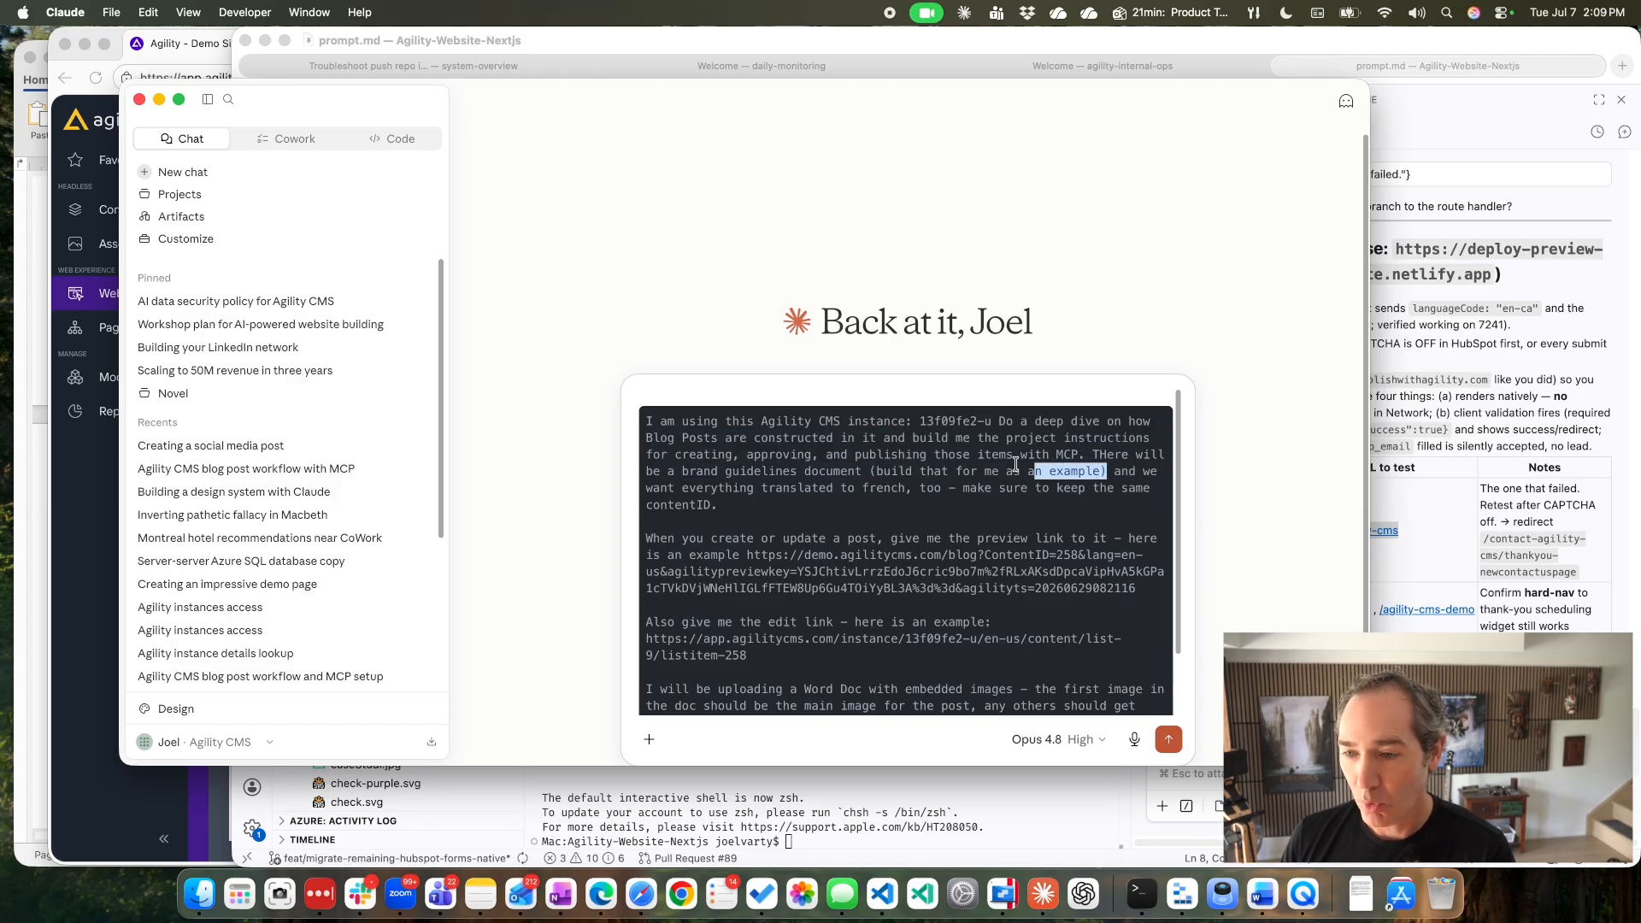
{"action": "left_click_drag", "start_coordinate": [1016, 464], "coordinate": [871, 471]}
{"action": "key", "text": "BackSpace"}
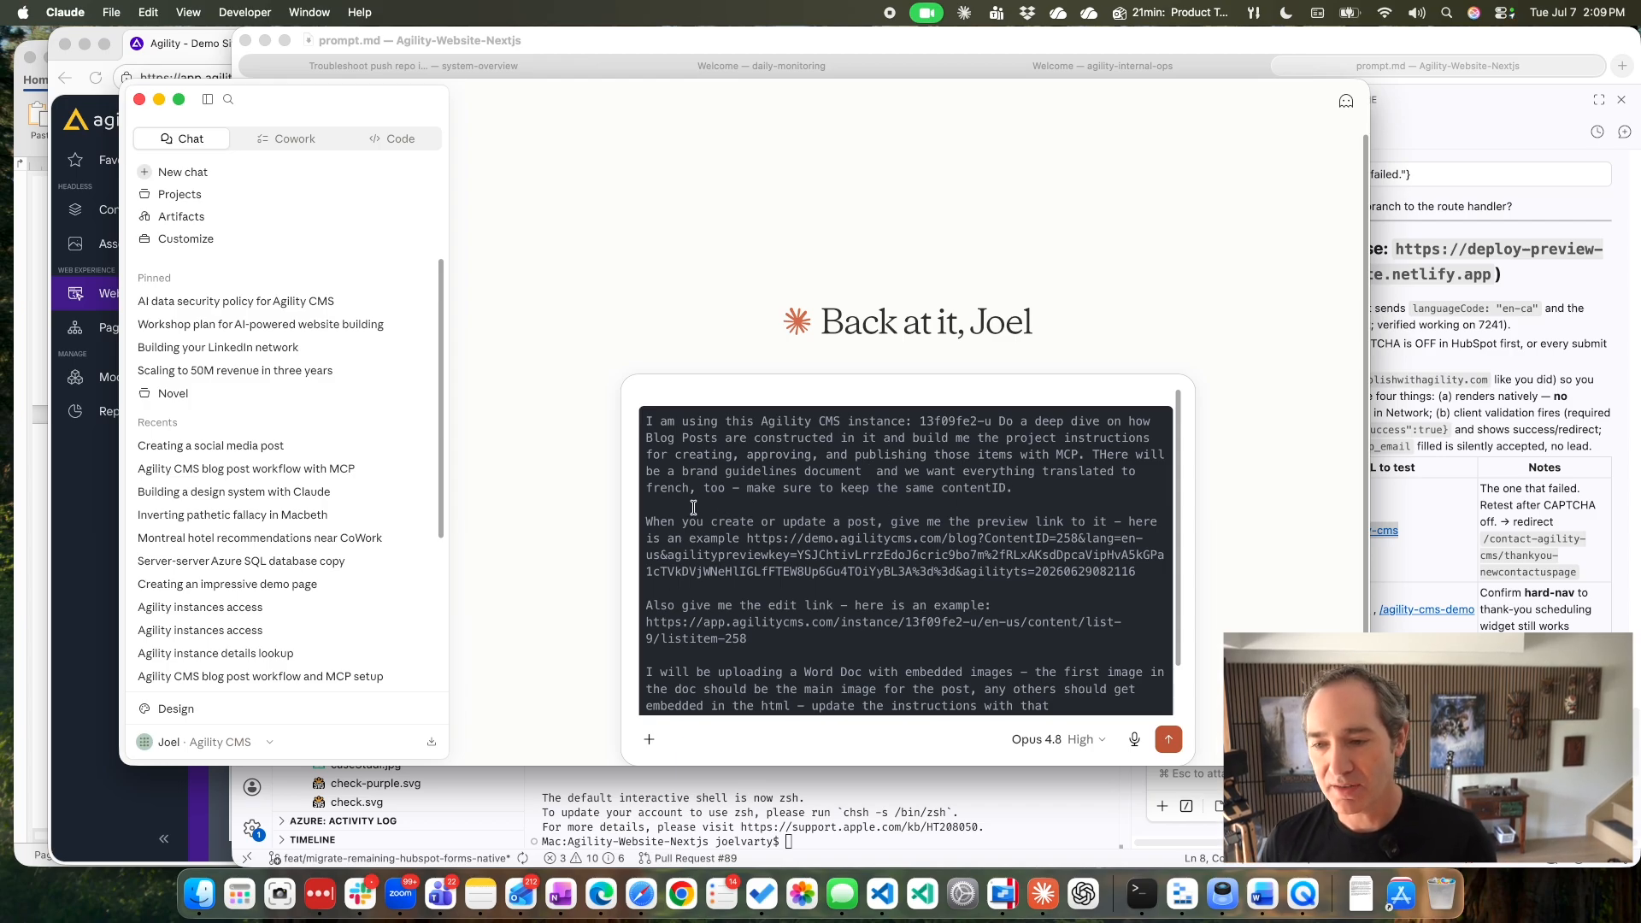
Review the rest of the drafted prompt about edit links and Word doc images, and send it.
{"action": "left_click_drag", "start_coordinate": [694, 508], "coordinate": [696, 588]}
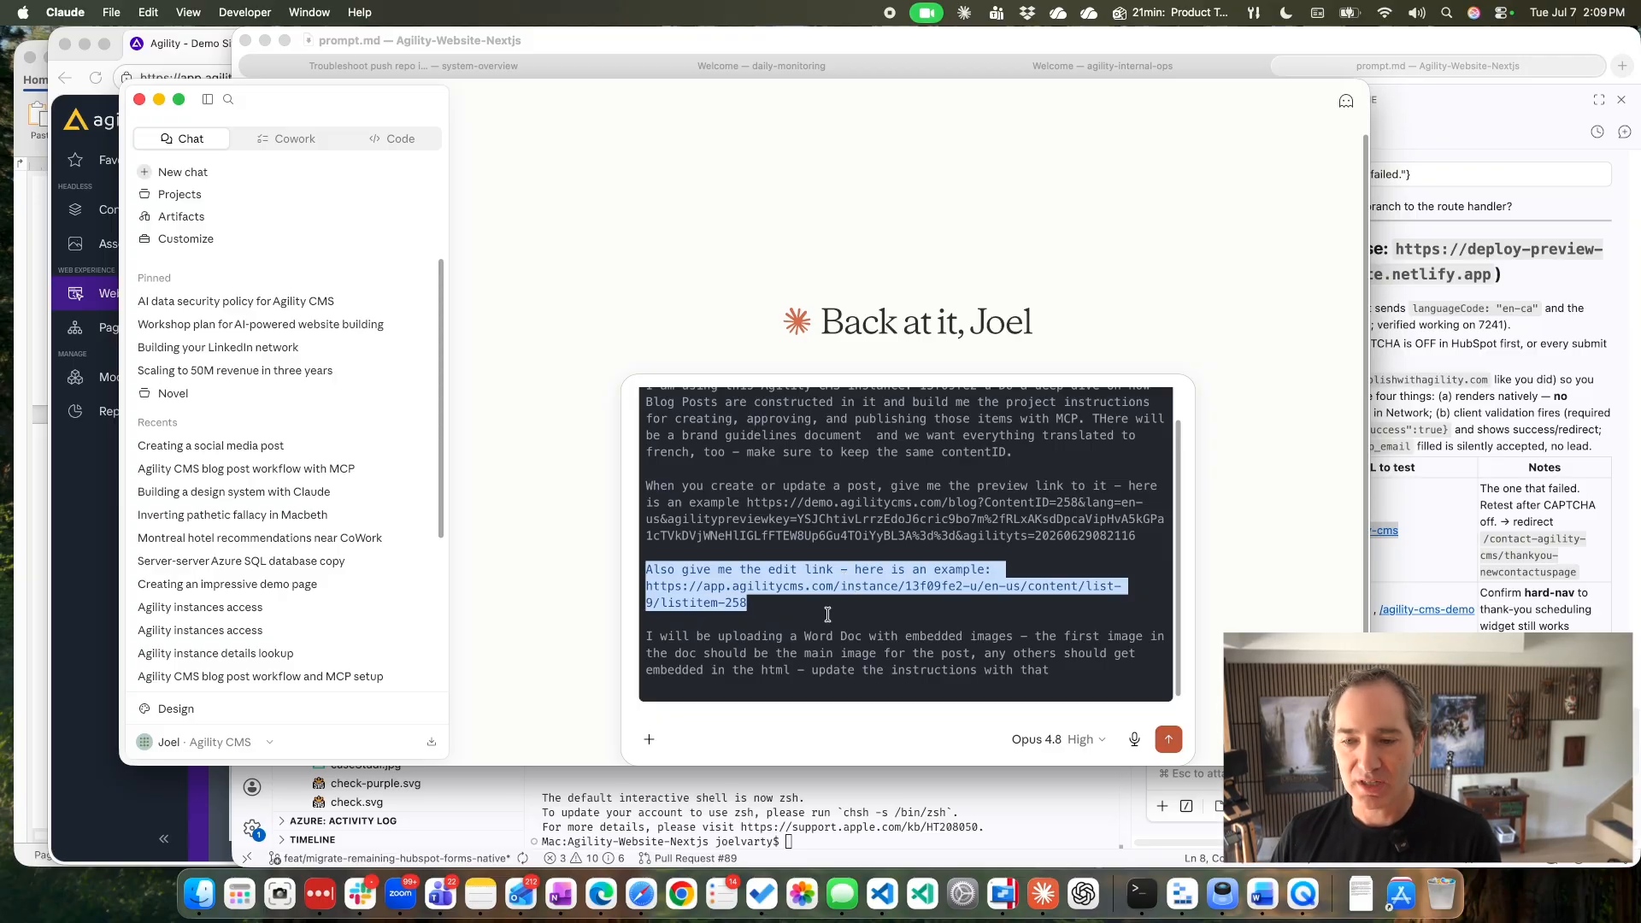
{"action": "scroll", "coordinate": [828, 613], "scroll_direction": "down", "scroll_amount": 1}
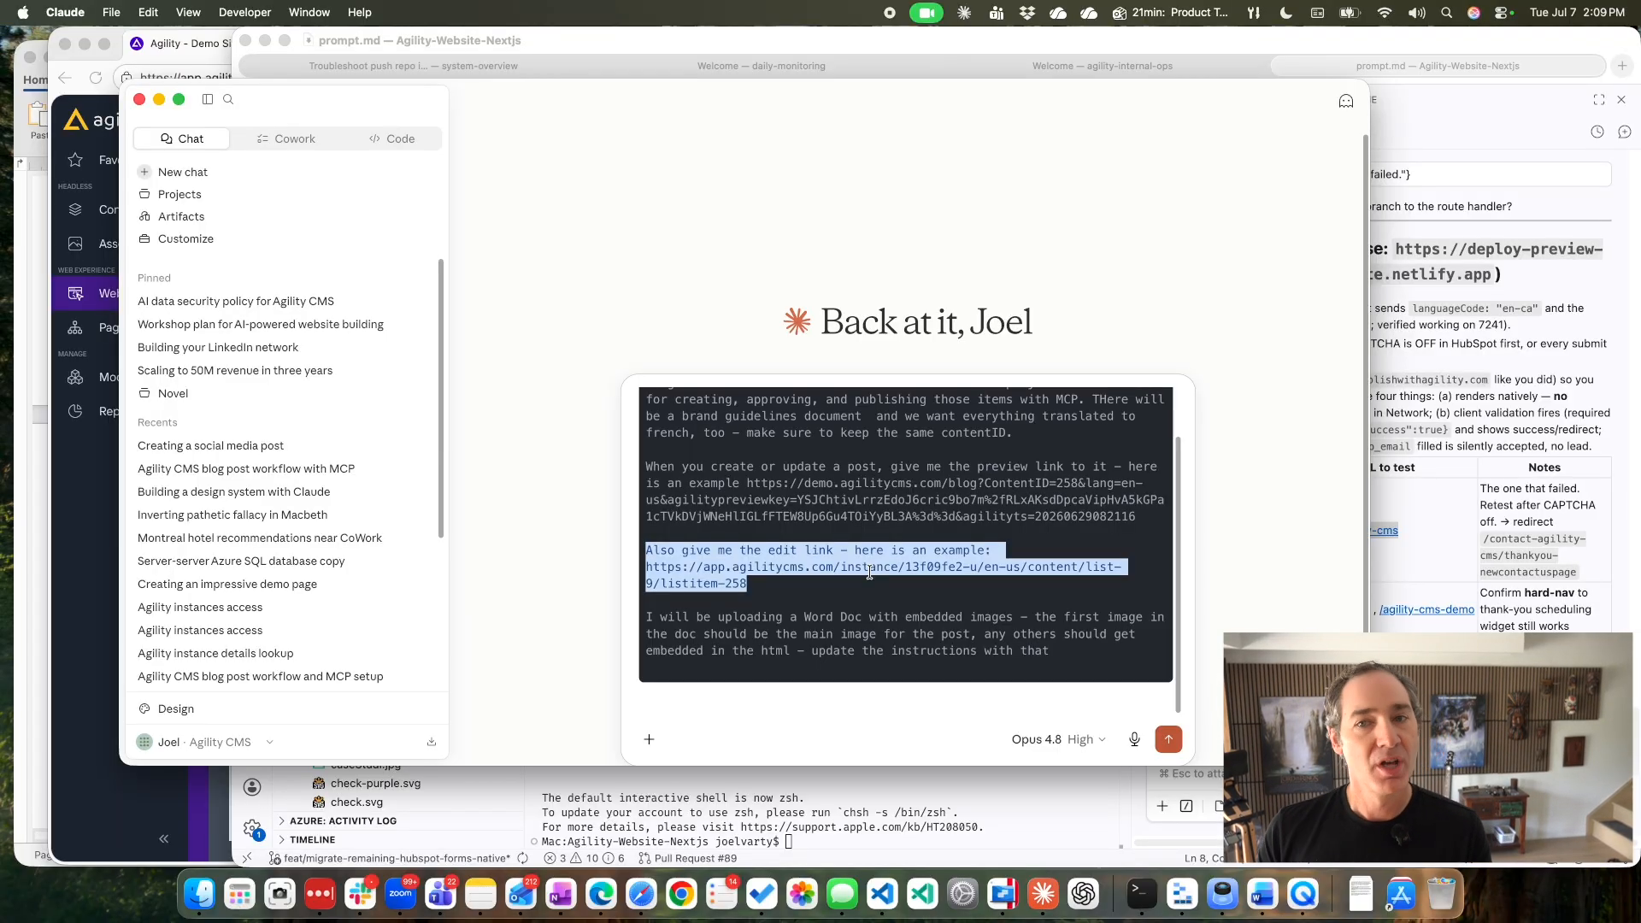
{"action": "left_click", "coordinate": [1170, 741]}
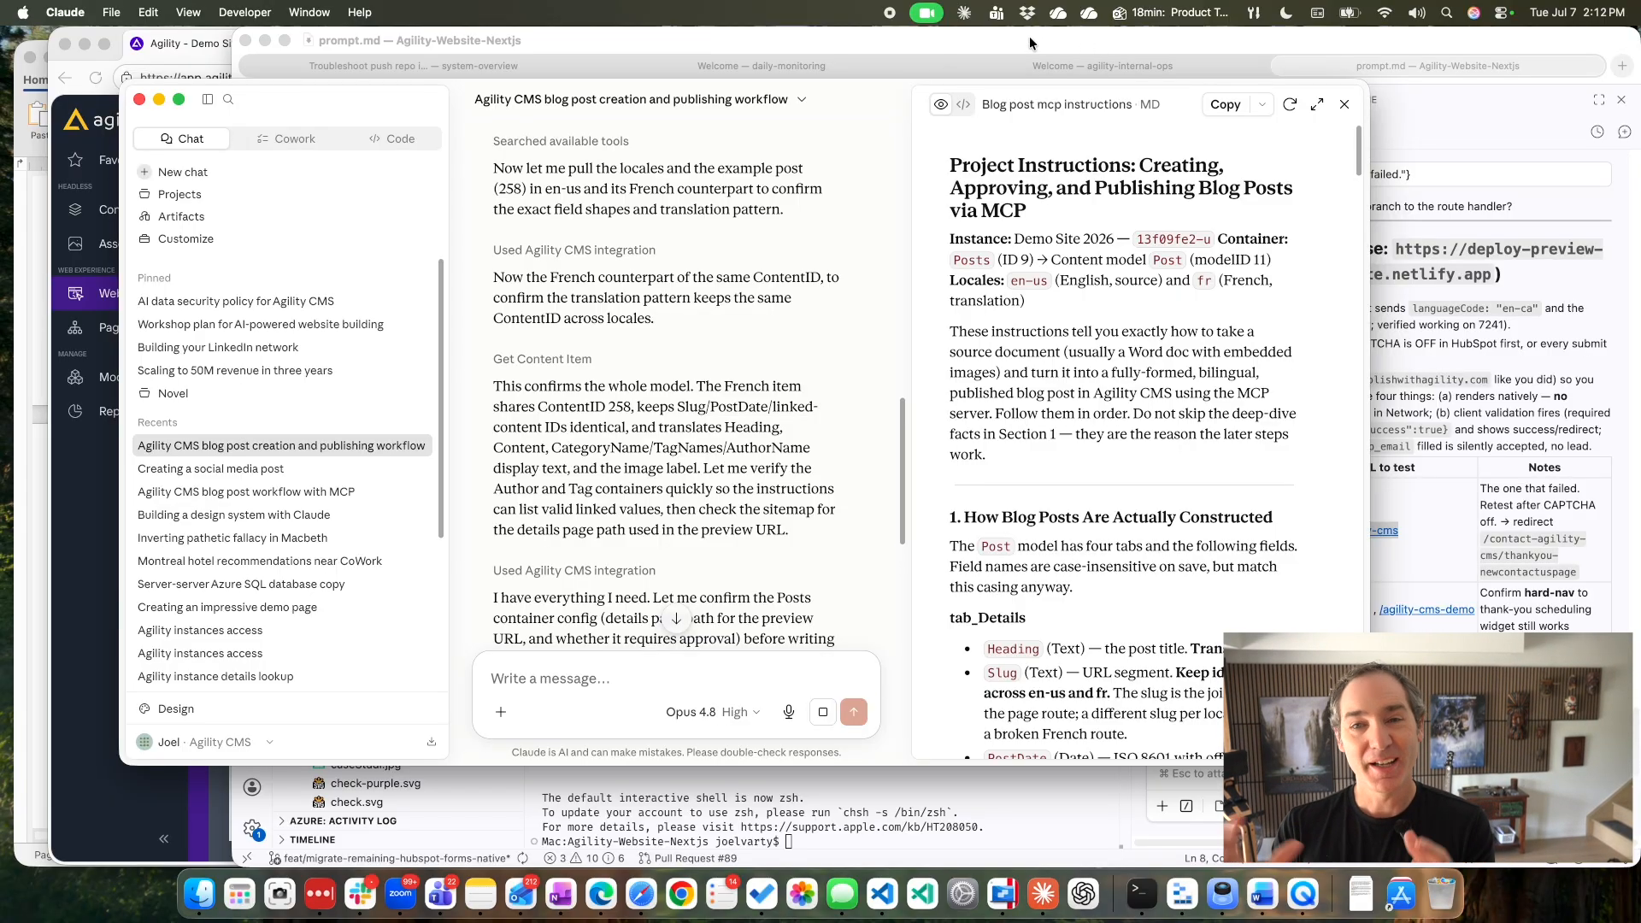
Show the generated blog post MCP instructions as source text, skim them, and copy the whole document.
{"action": "left_click", "coordinate": [963, 104]}
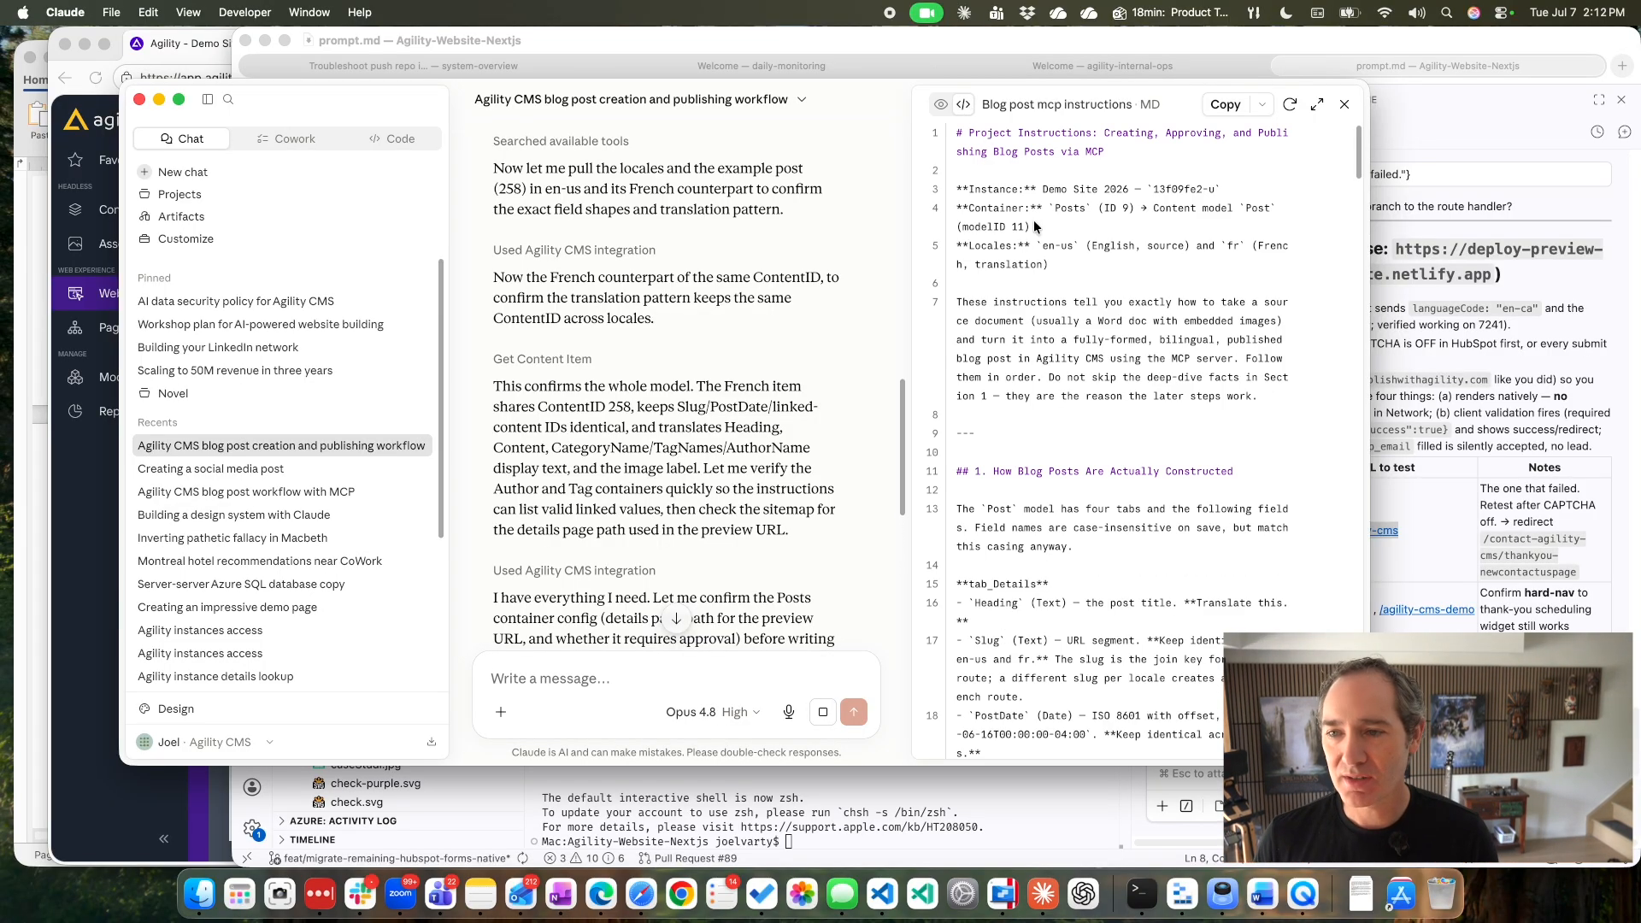
{"action": "scroll", "coordinate": [1036, 227], "scroll_direction": "down", "scroll_amount": 5}
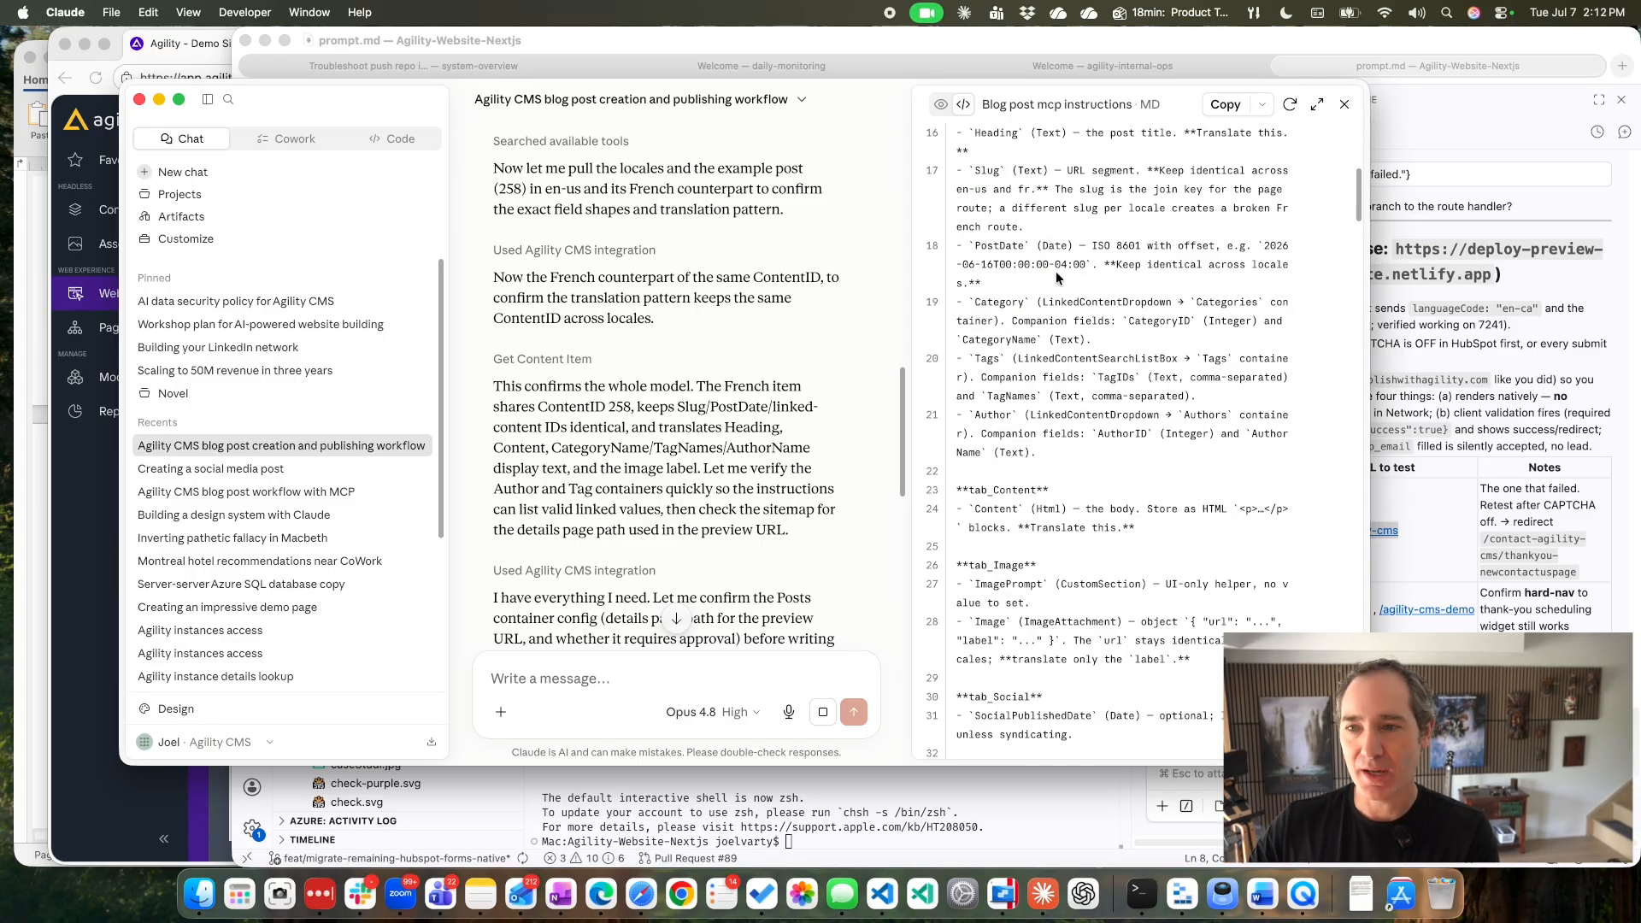
{"action": "scroll", "coordinate": [1057, 278], "scroll_direction": "down", "scroll_amount": 10}
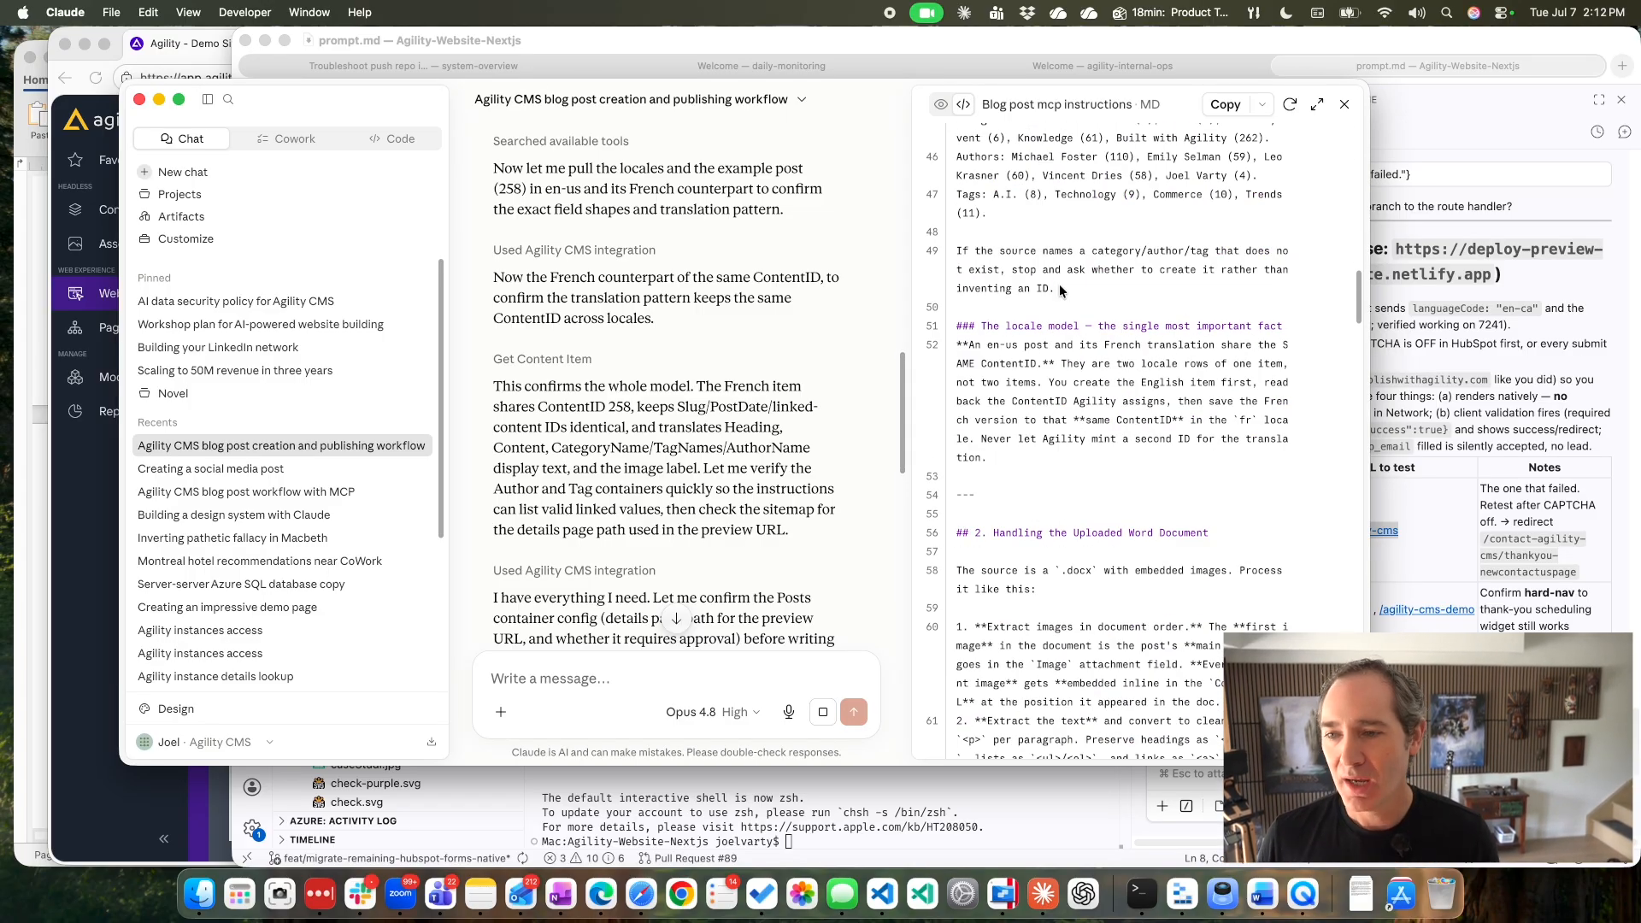
{"action": "scroll", "coordinate": [1060, 290], "scroll_direction": "down", "scroll_amount": 8}
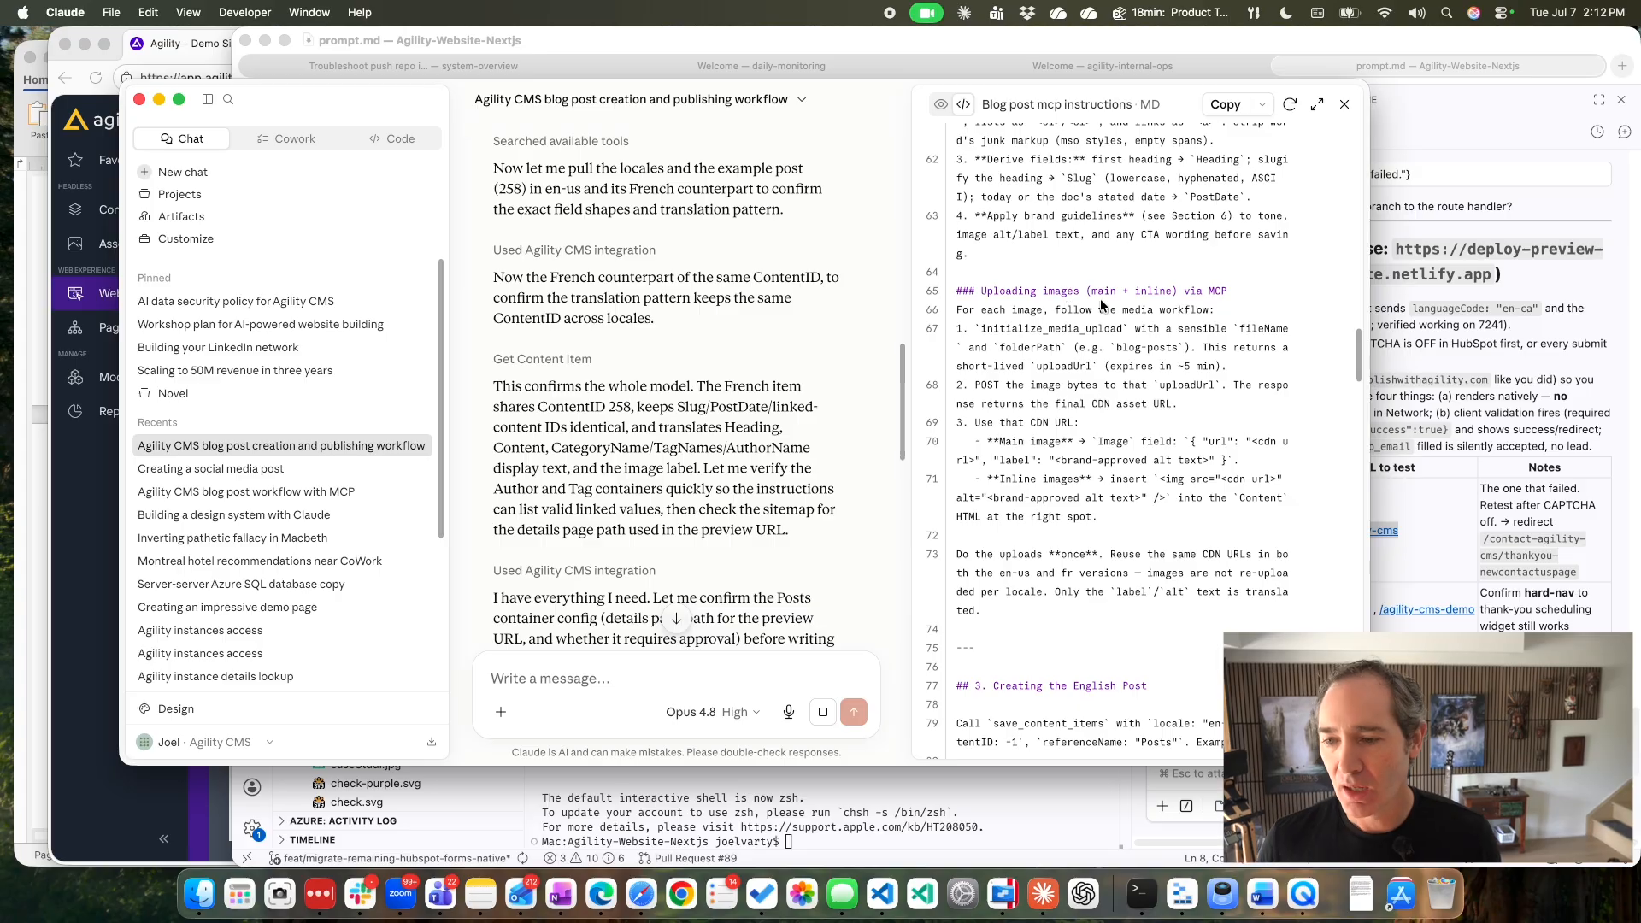
{"action": "scroll", "coordinate": [1103, 305], "scroll_direction": "up", "scroll_amount": 8}
{"action": "left_click", "coordinate": [1233, 105]}
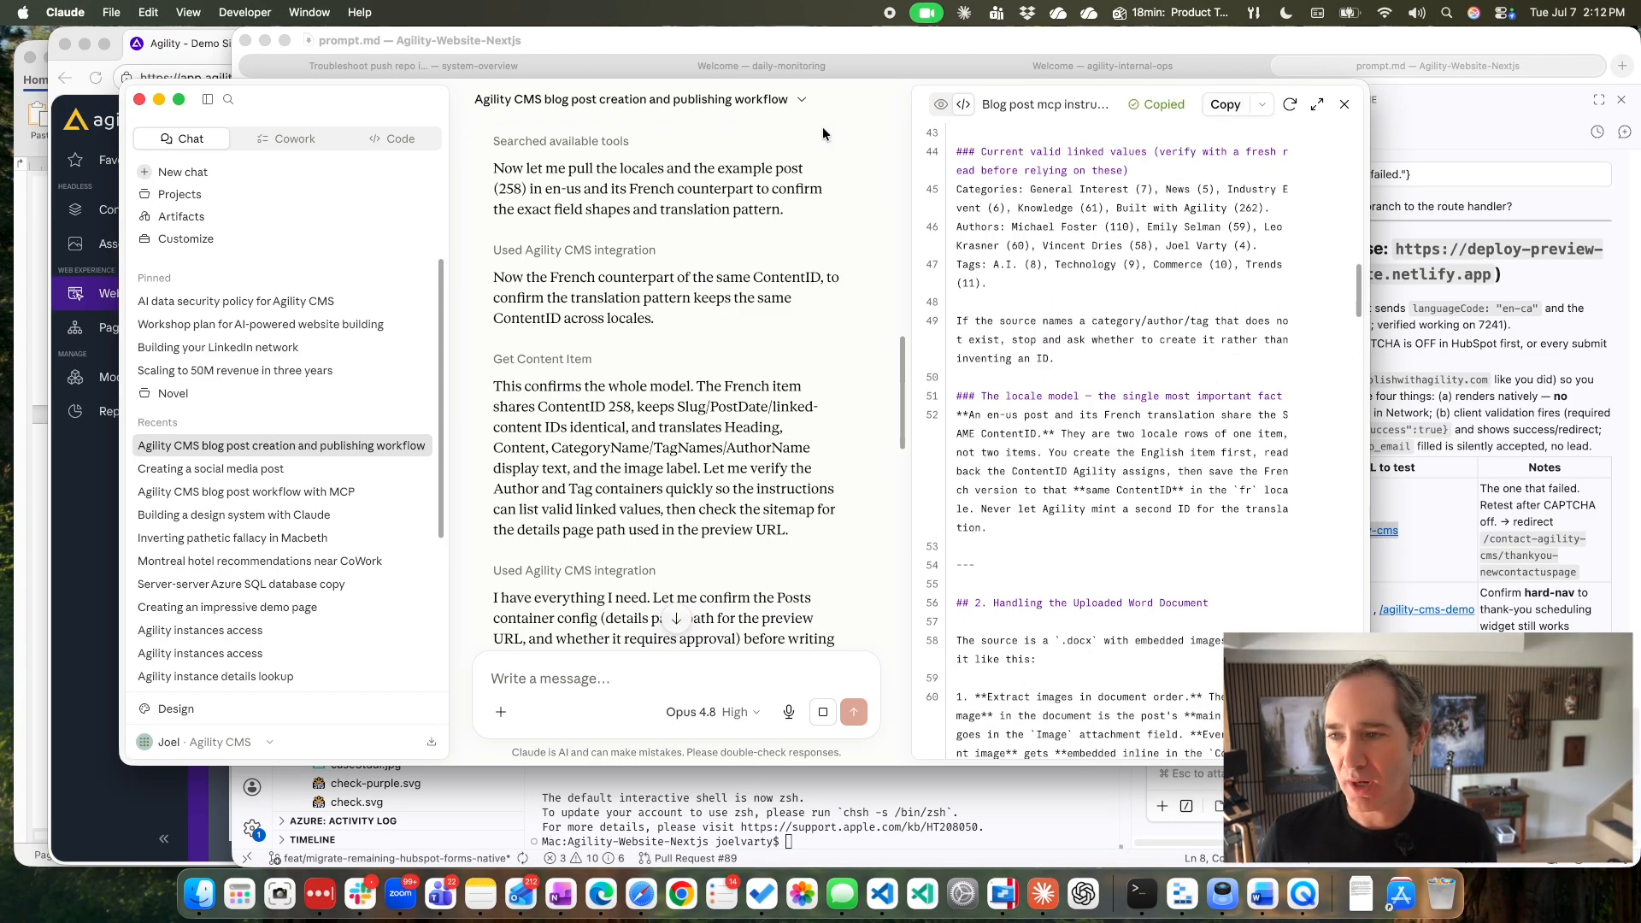
Create a new project named My Blog CMS.
{"action": "left_click", "coordinate": [197, 194]}
{"action": "left_click", "coordinate": [1238, 141]}
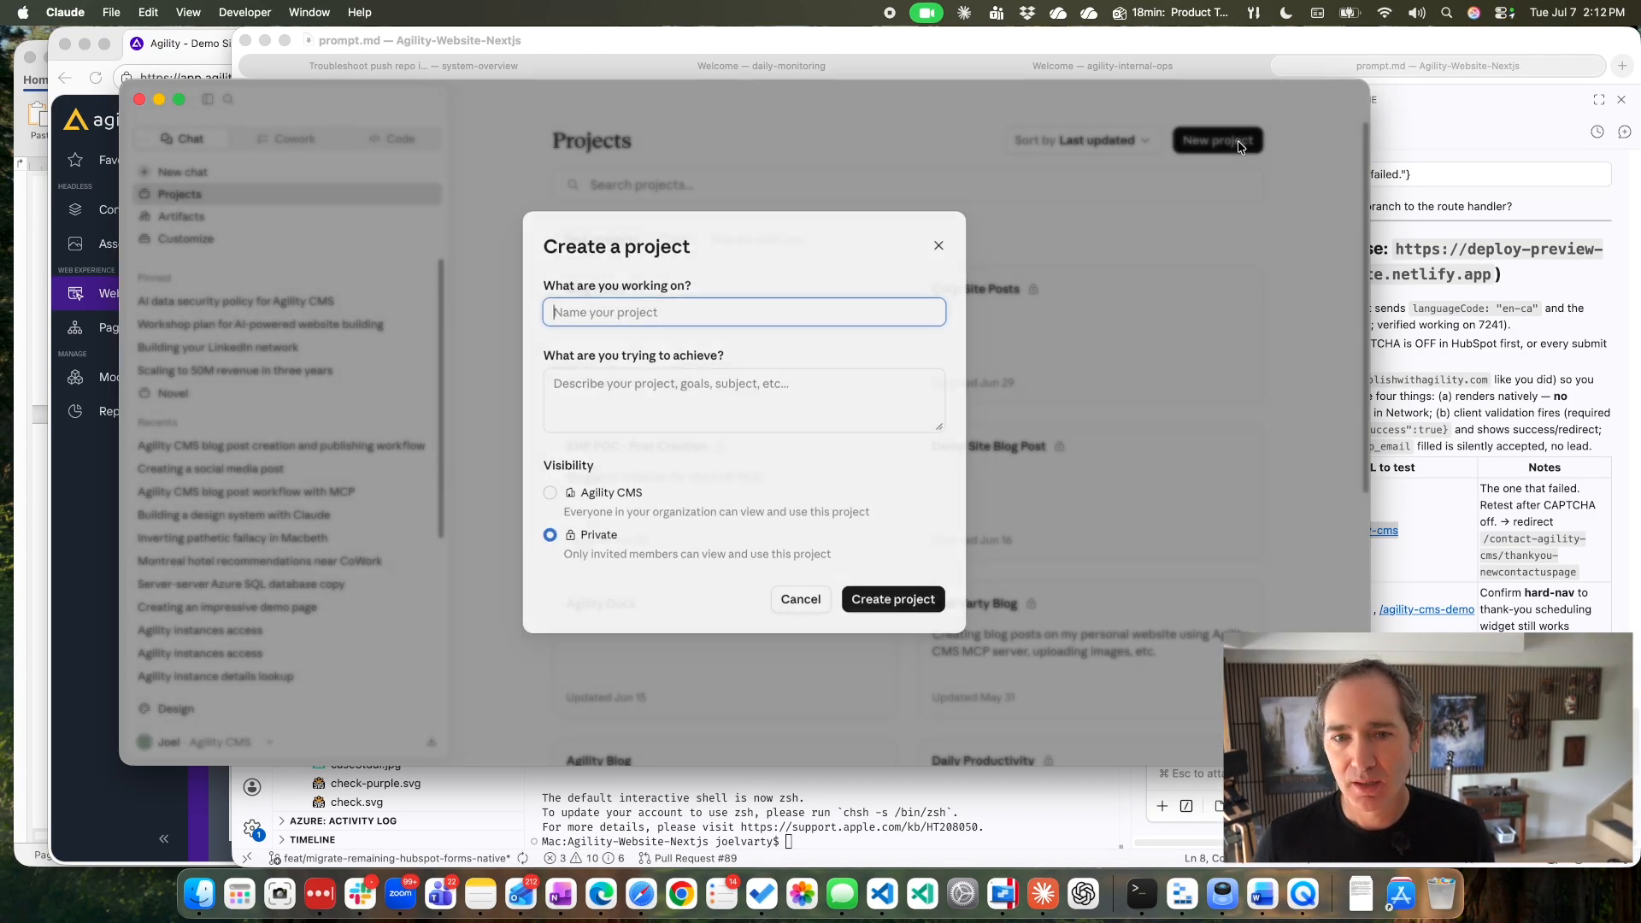
{"action": "type", "text": "My B"}
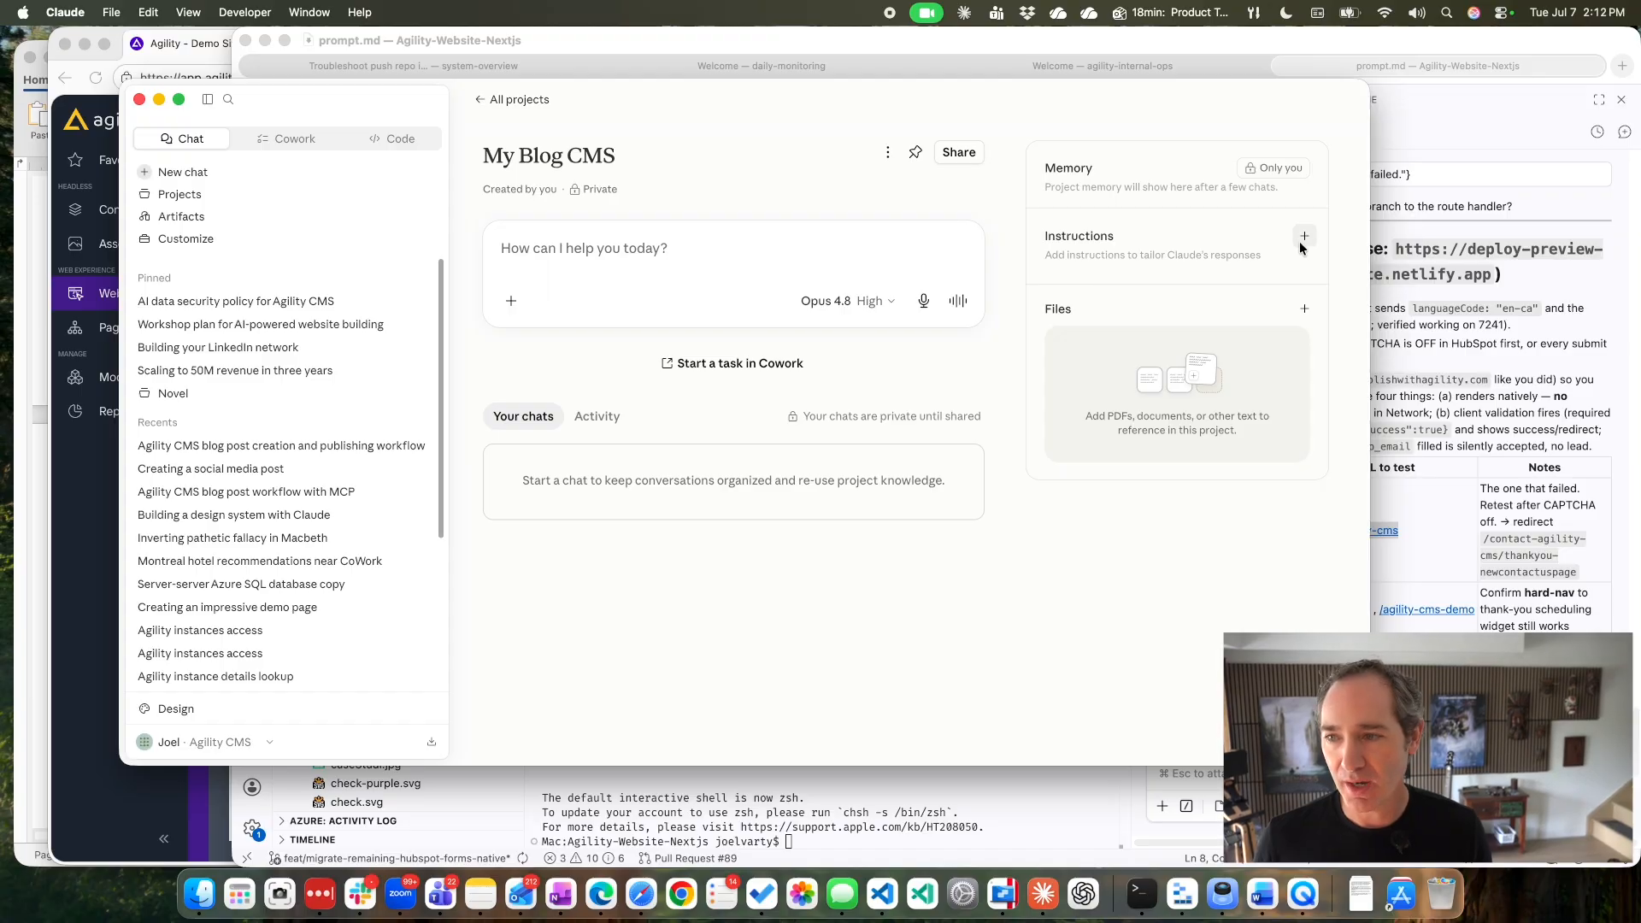
Set the project's instructions to the copied blog post instructions, with the Agility CMS connector as a recommended tool.
{"action": "left_click", "coordinate": [1304, 237]}
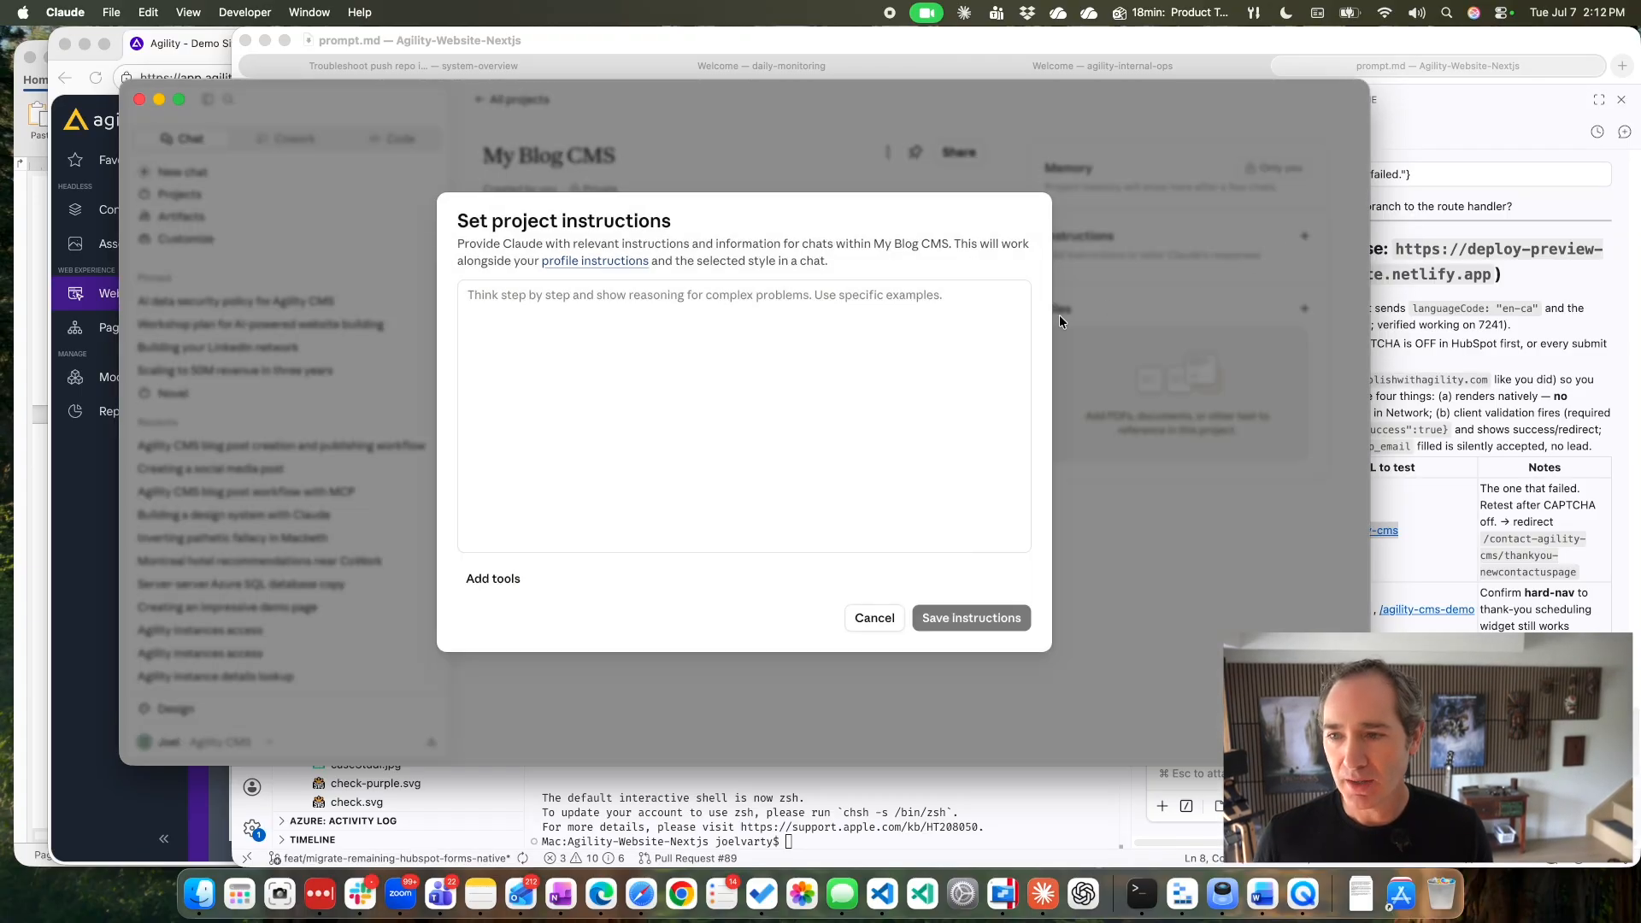
{"action": "left_click", "coordinate": [746, 373]}
{"action": "key", "text": "cmd+v"}
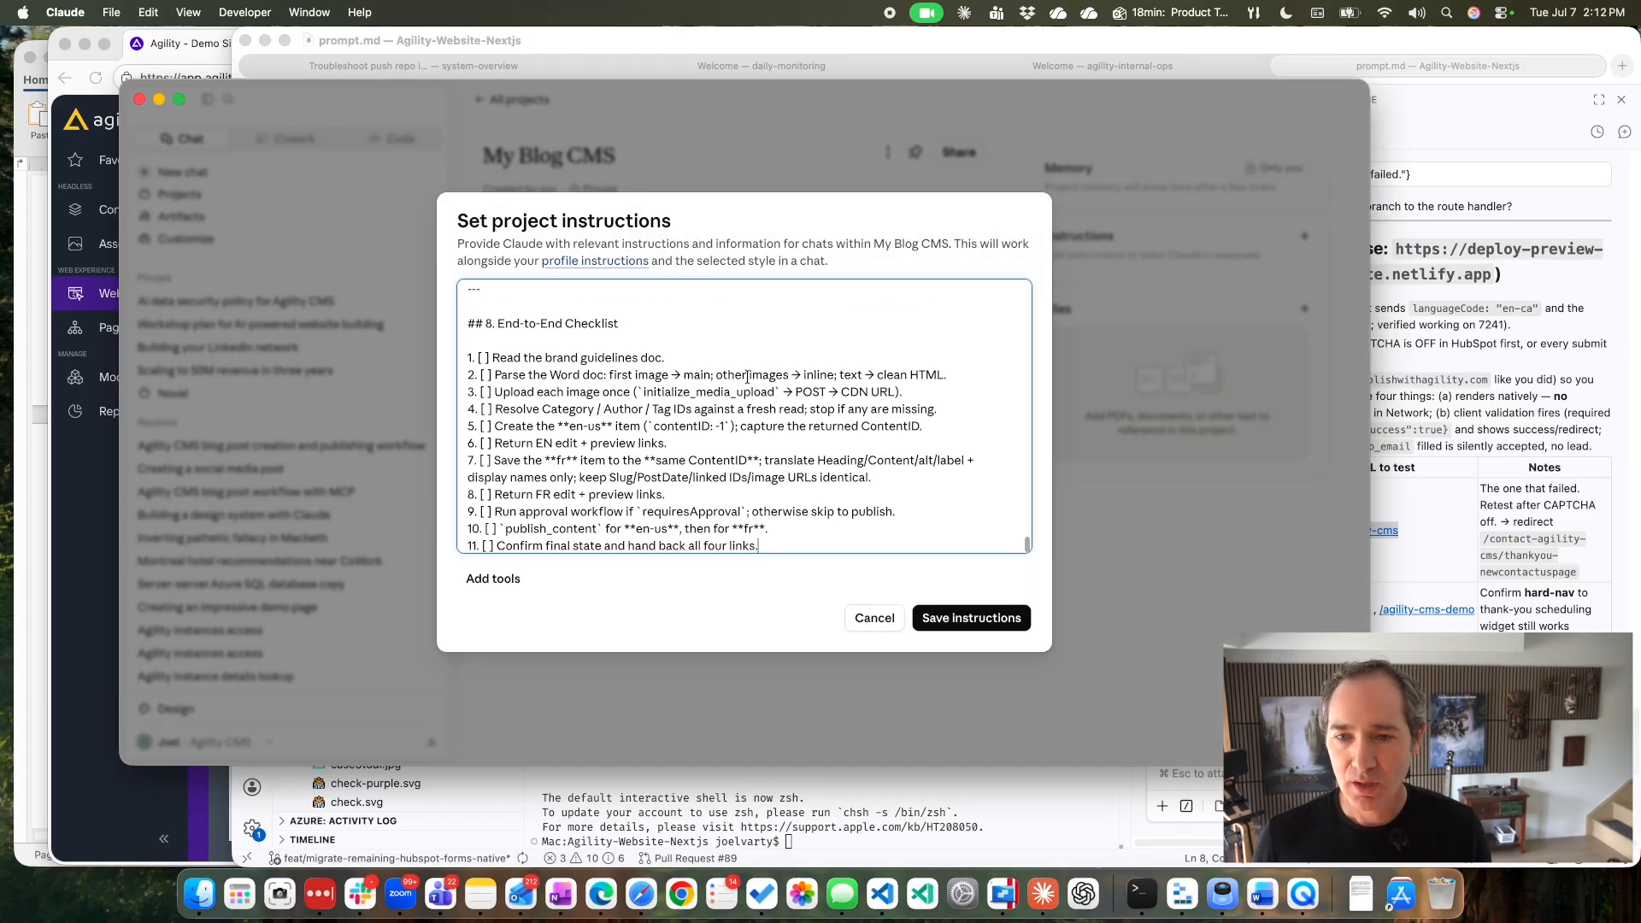
{"action": "left_click", "coordinate": [493, 580]}
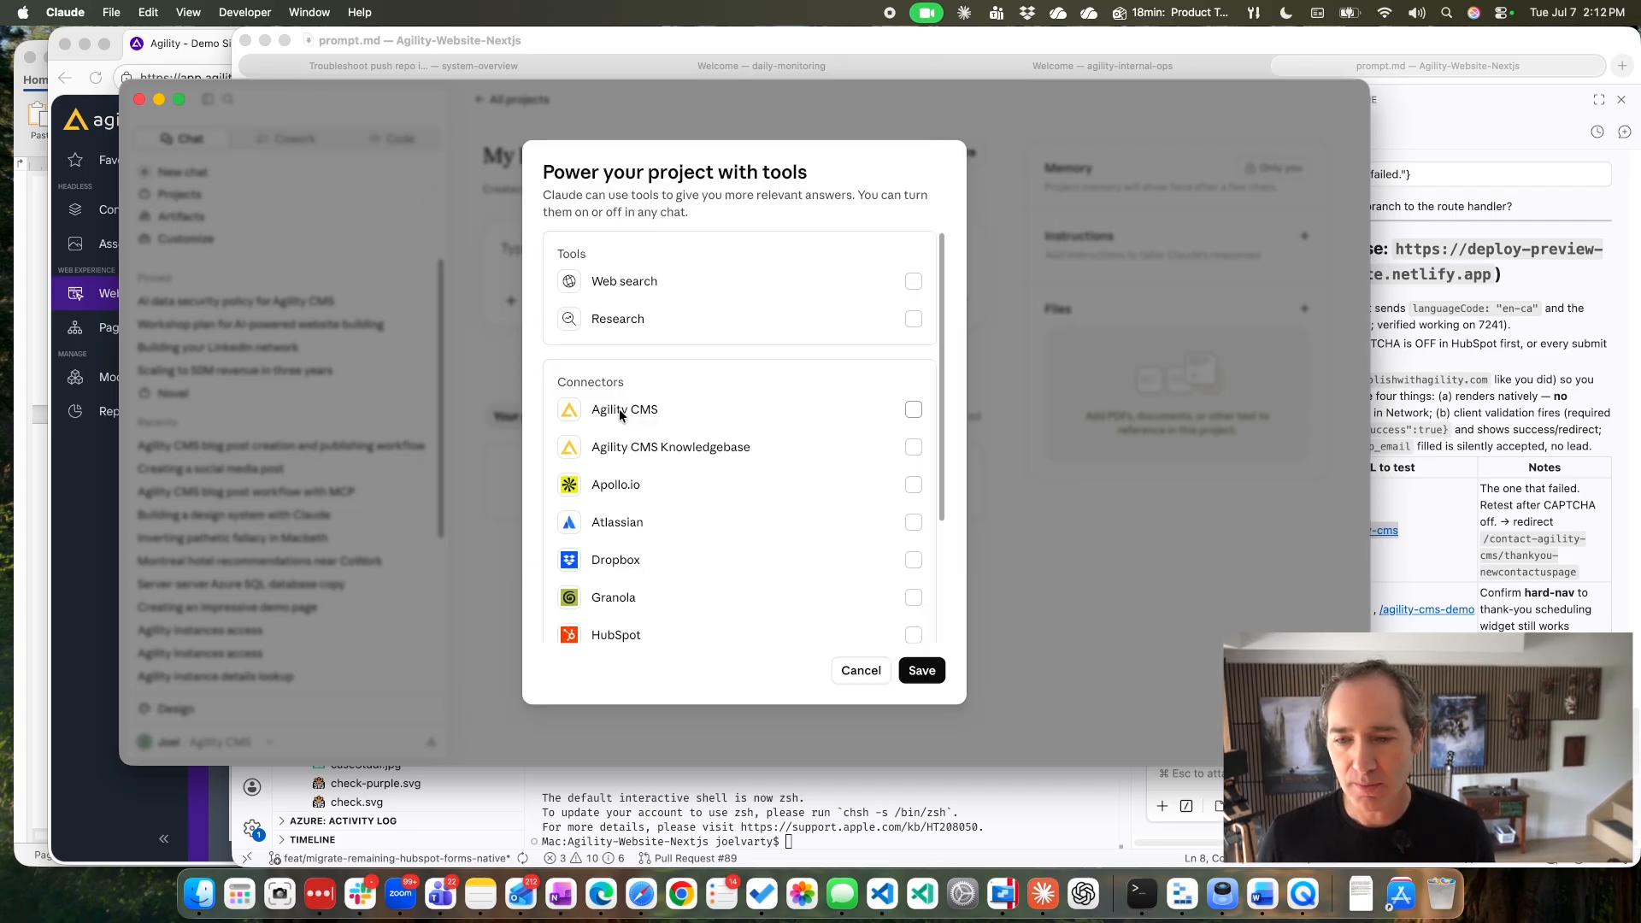
{"action": "left_click", "coordinate": [920, 670]}
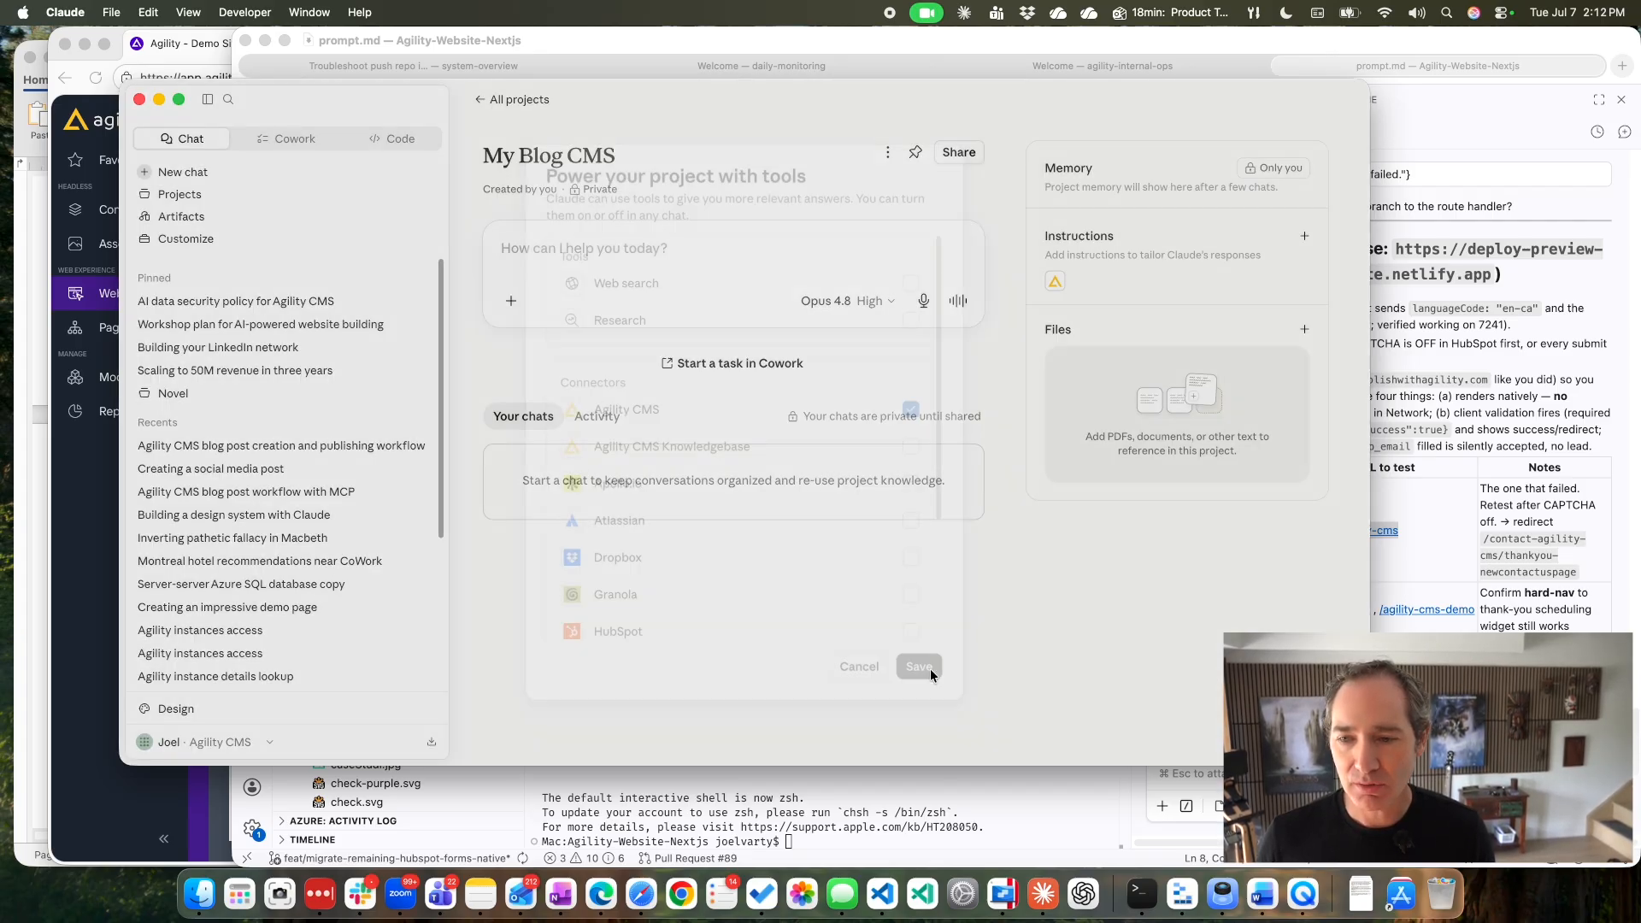
{"action": "left_click", "coordinate": [1306, 236]}
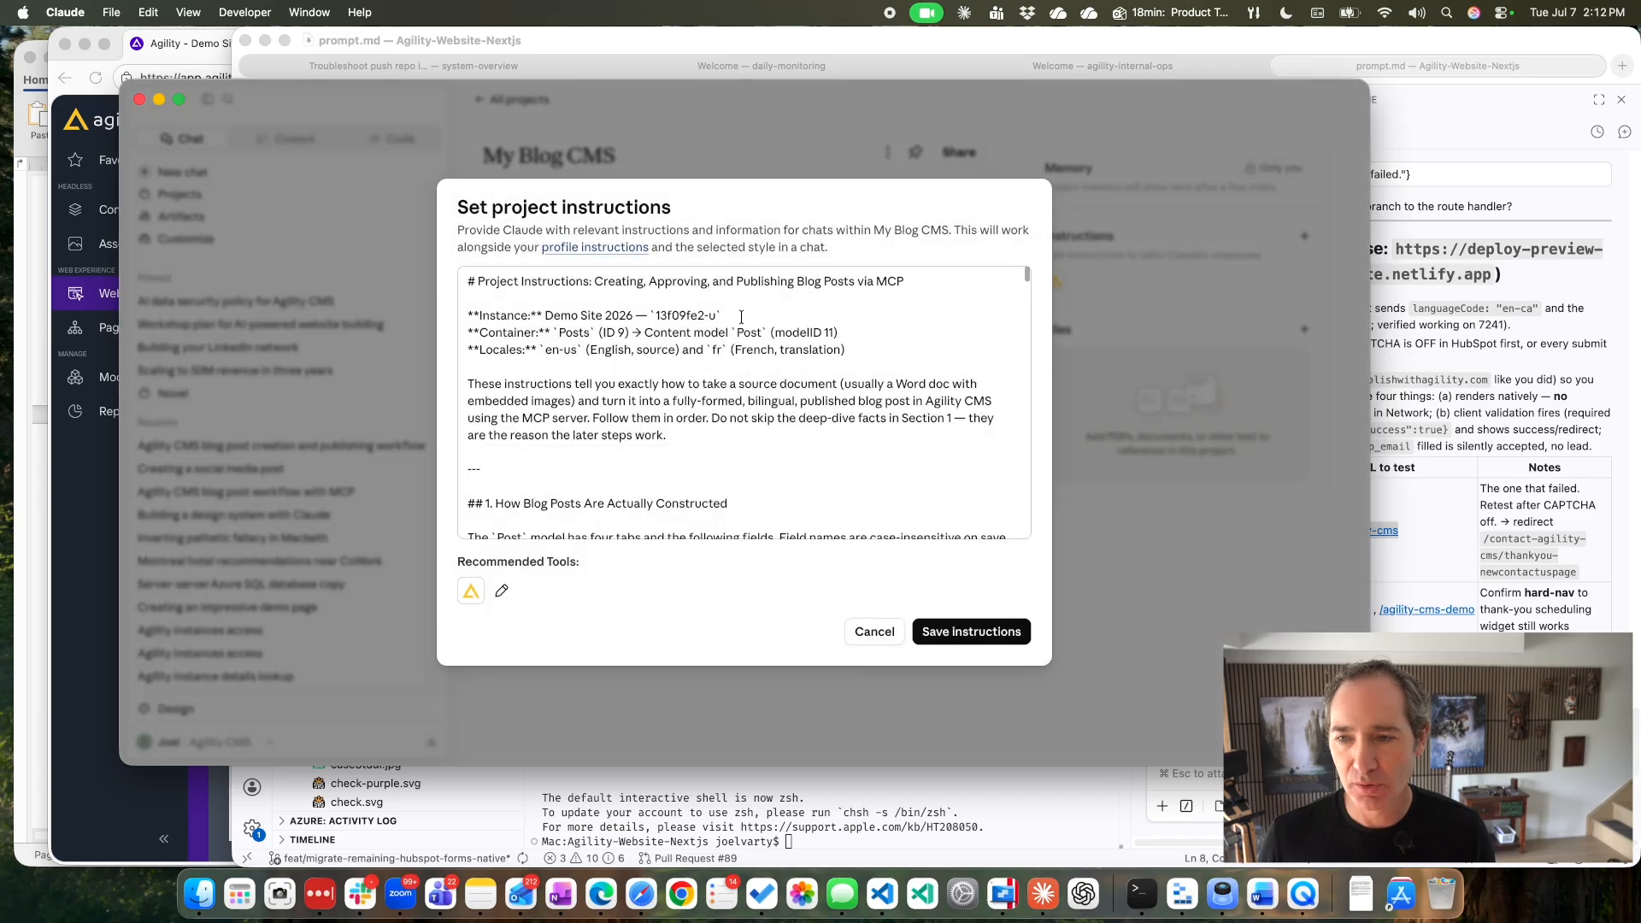
{"action": "left_click", "coordinate": [971, 632]}
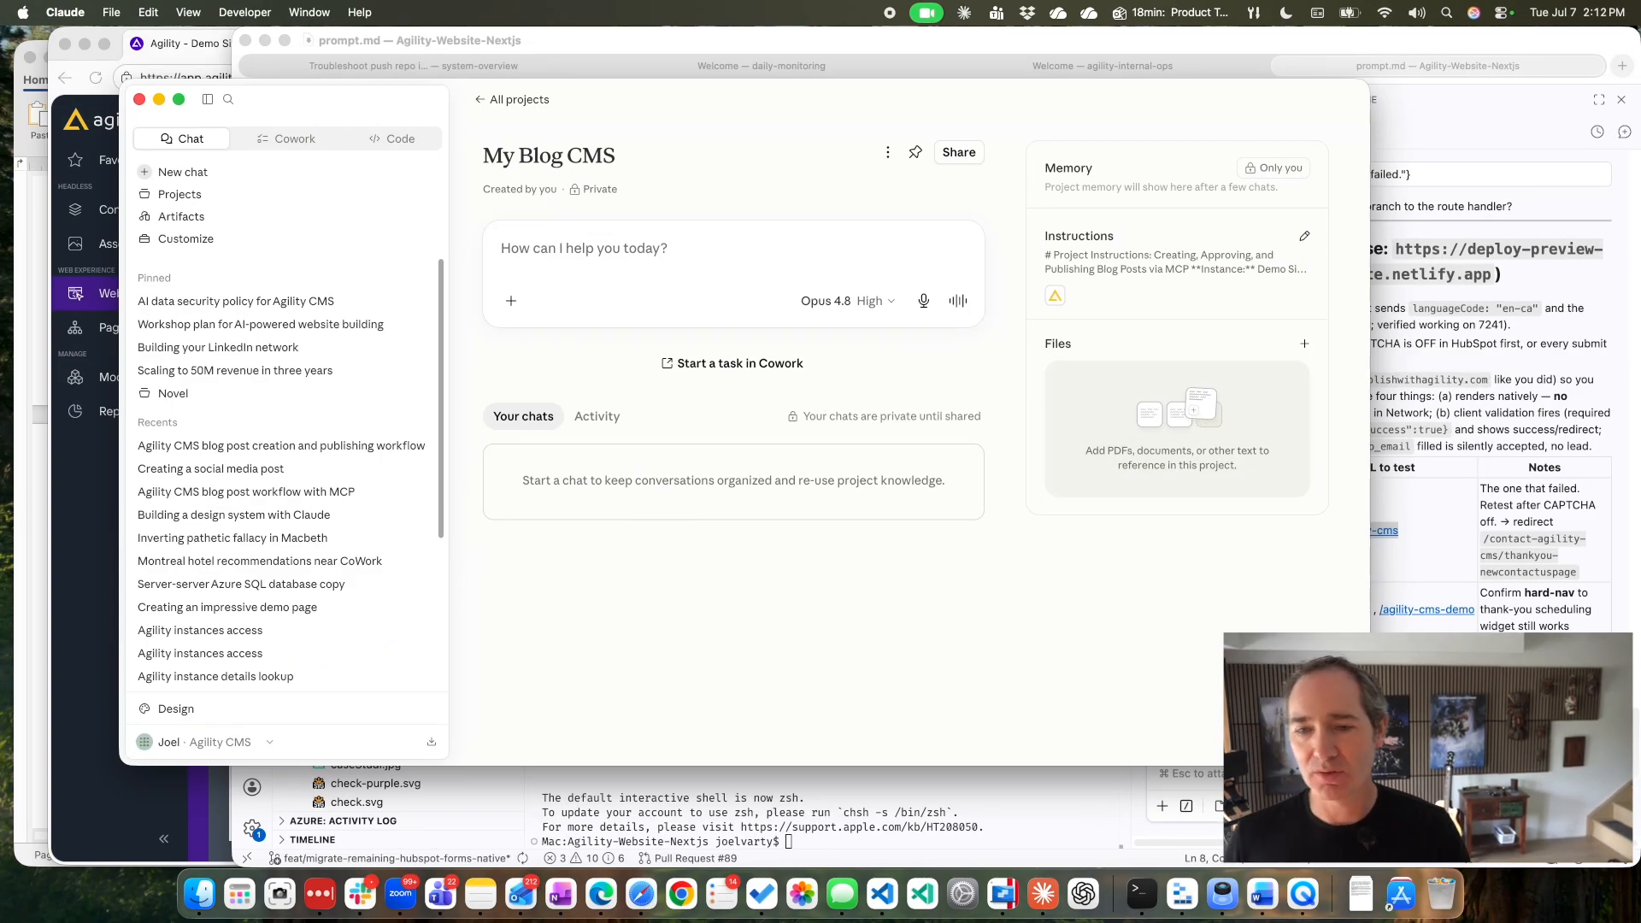
Add Galaxy-Technologies-Brand-Guidelines.docx to the project's files.
{"action": "left_click", "coordinate": [1358, 913]}
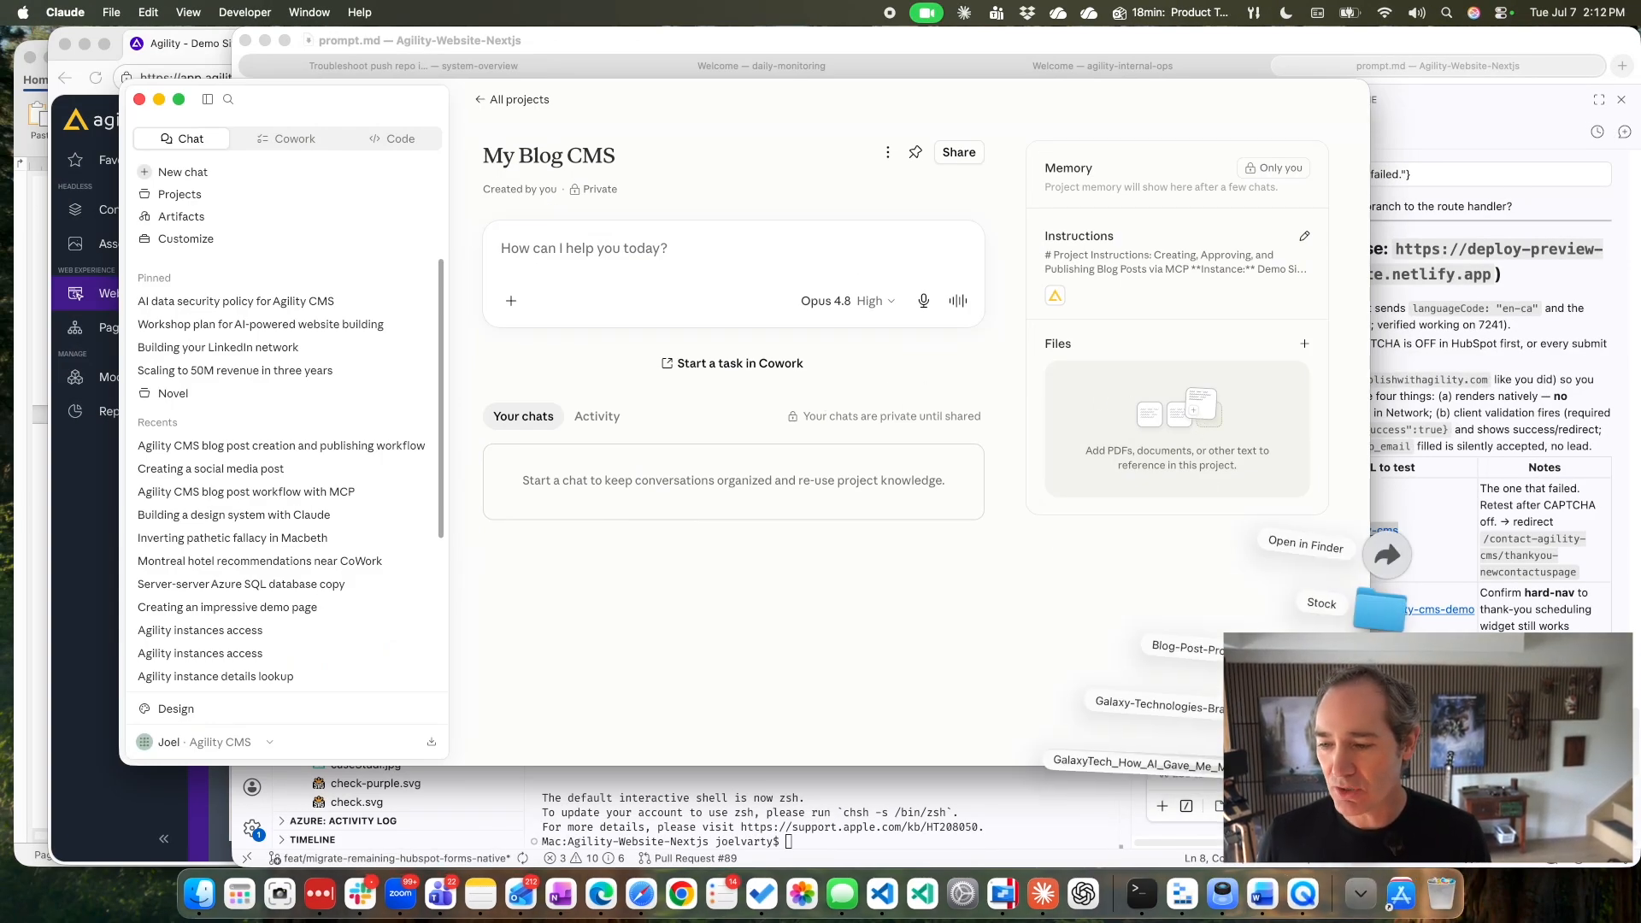
{"action": "left_click_drag", "start_coordinate": [1163, 705], "coordinate": [1222, 454]}
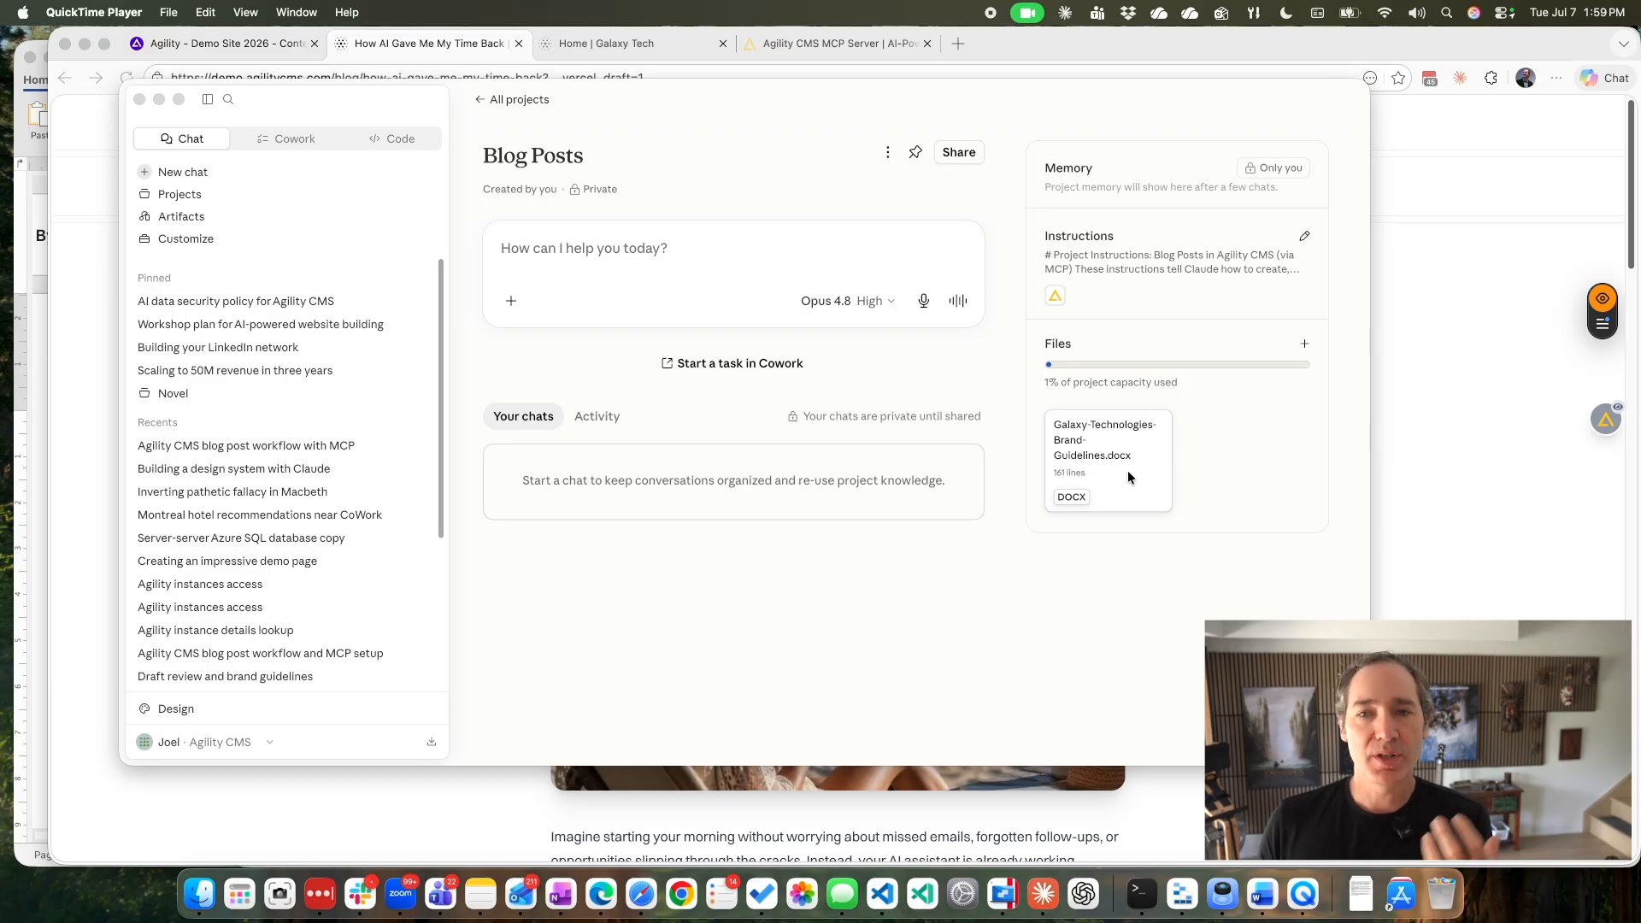
Look over GalaxyTech_How_AI_Gave_Me_My_Time_Back.docx in Word, and submit it in the Claude Blog Posts project with the message "create my post".
{"action": "left_click", "coordinate": [1360, 893]}
{"action": "left_click", "coordinate": [1358, 774]}
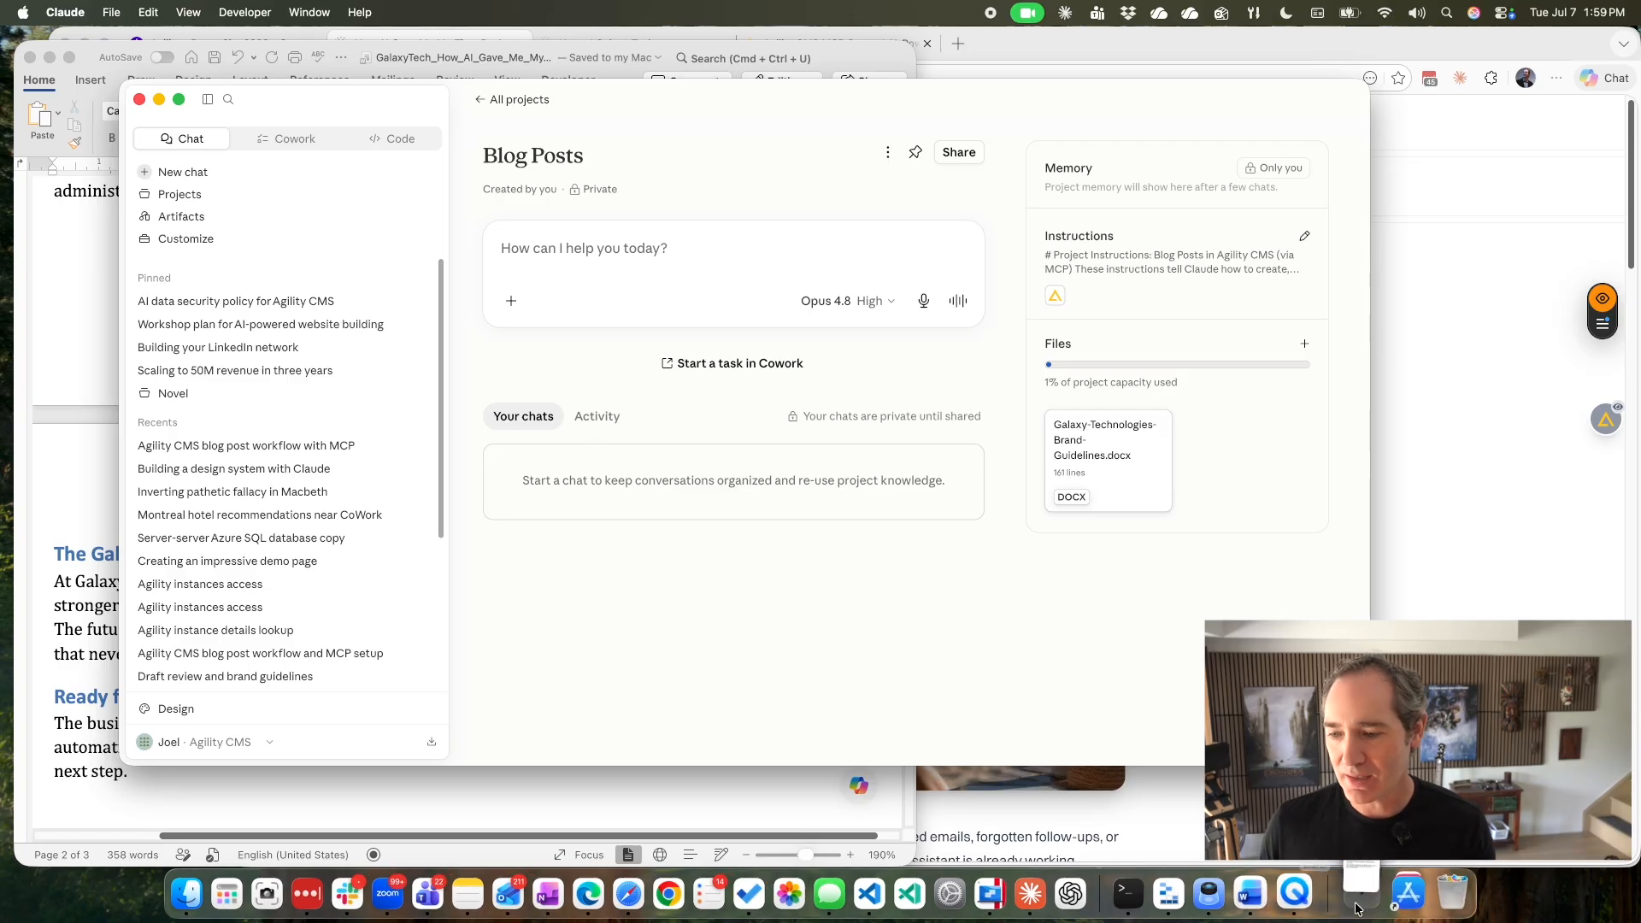
{"action": "left_click", "coordinate": [1359, 893]}
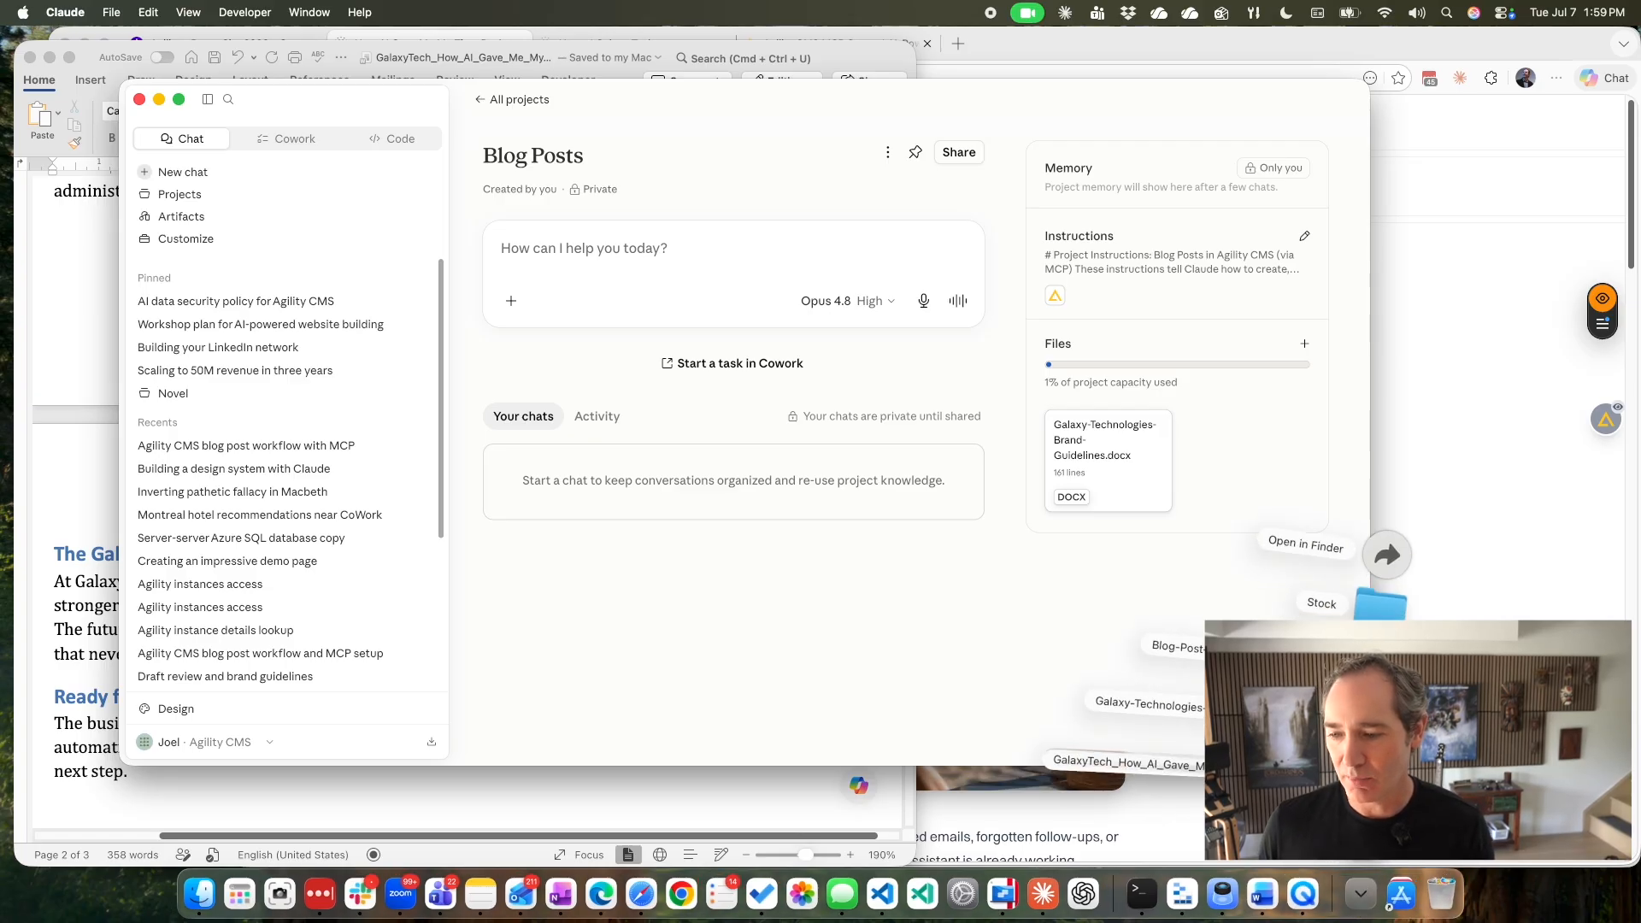
{"action": "left_click_drag", "start_coordinate": [1334, 765], "coordinate": [614, 300]}
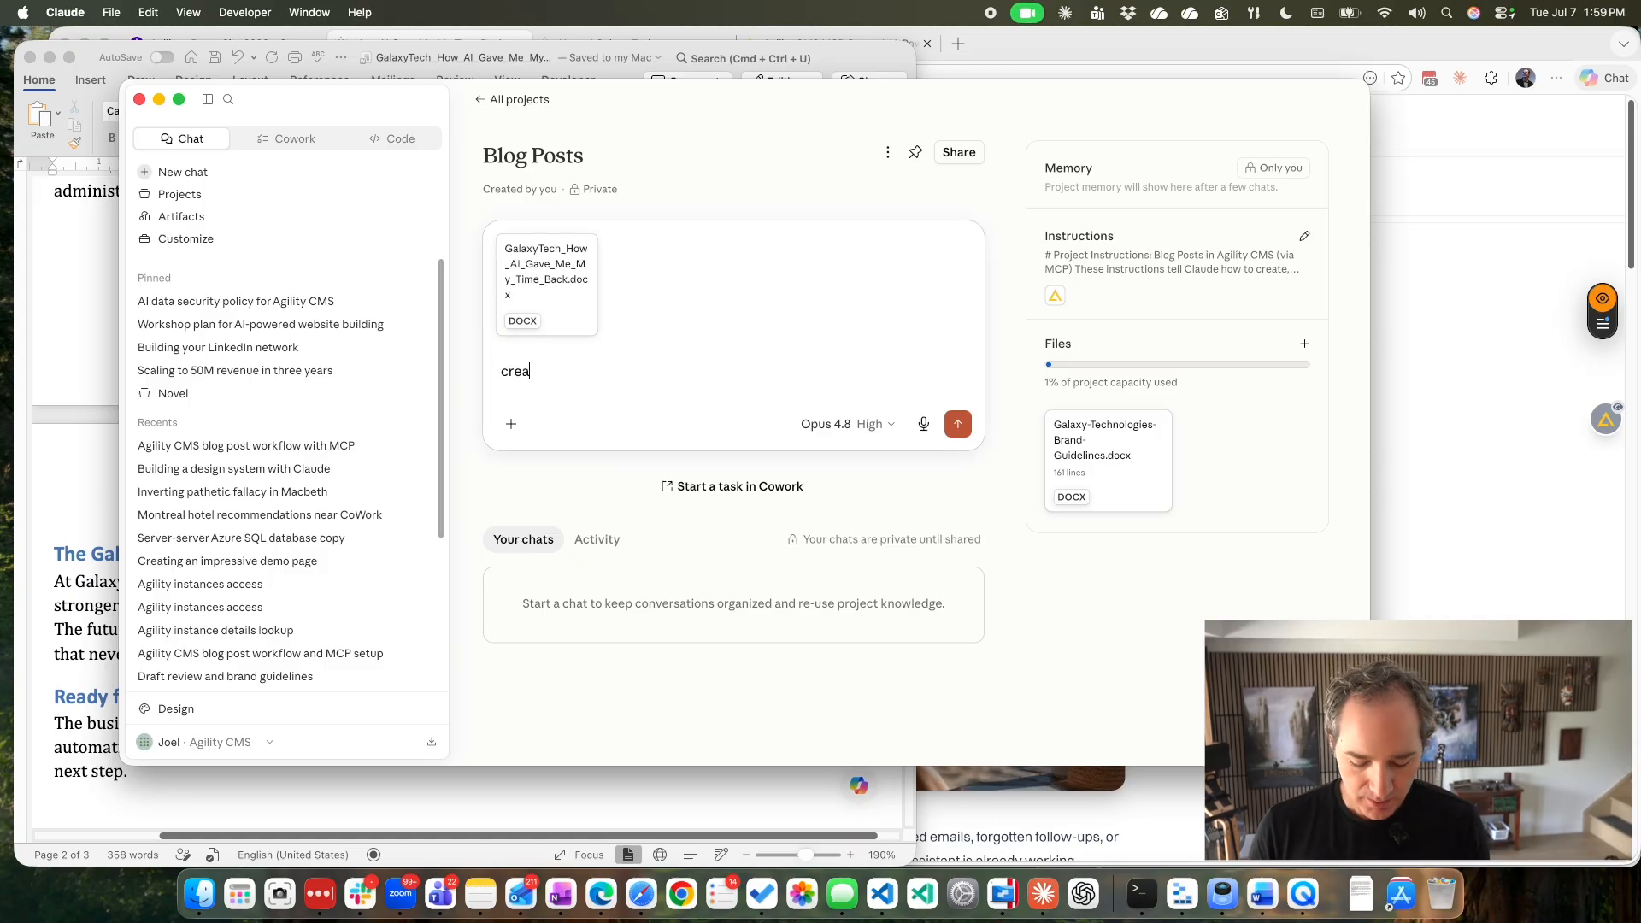
{"action": "type", "text": "create my post"}
{"action": "key", "text": "Return"}
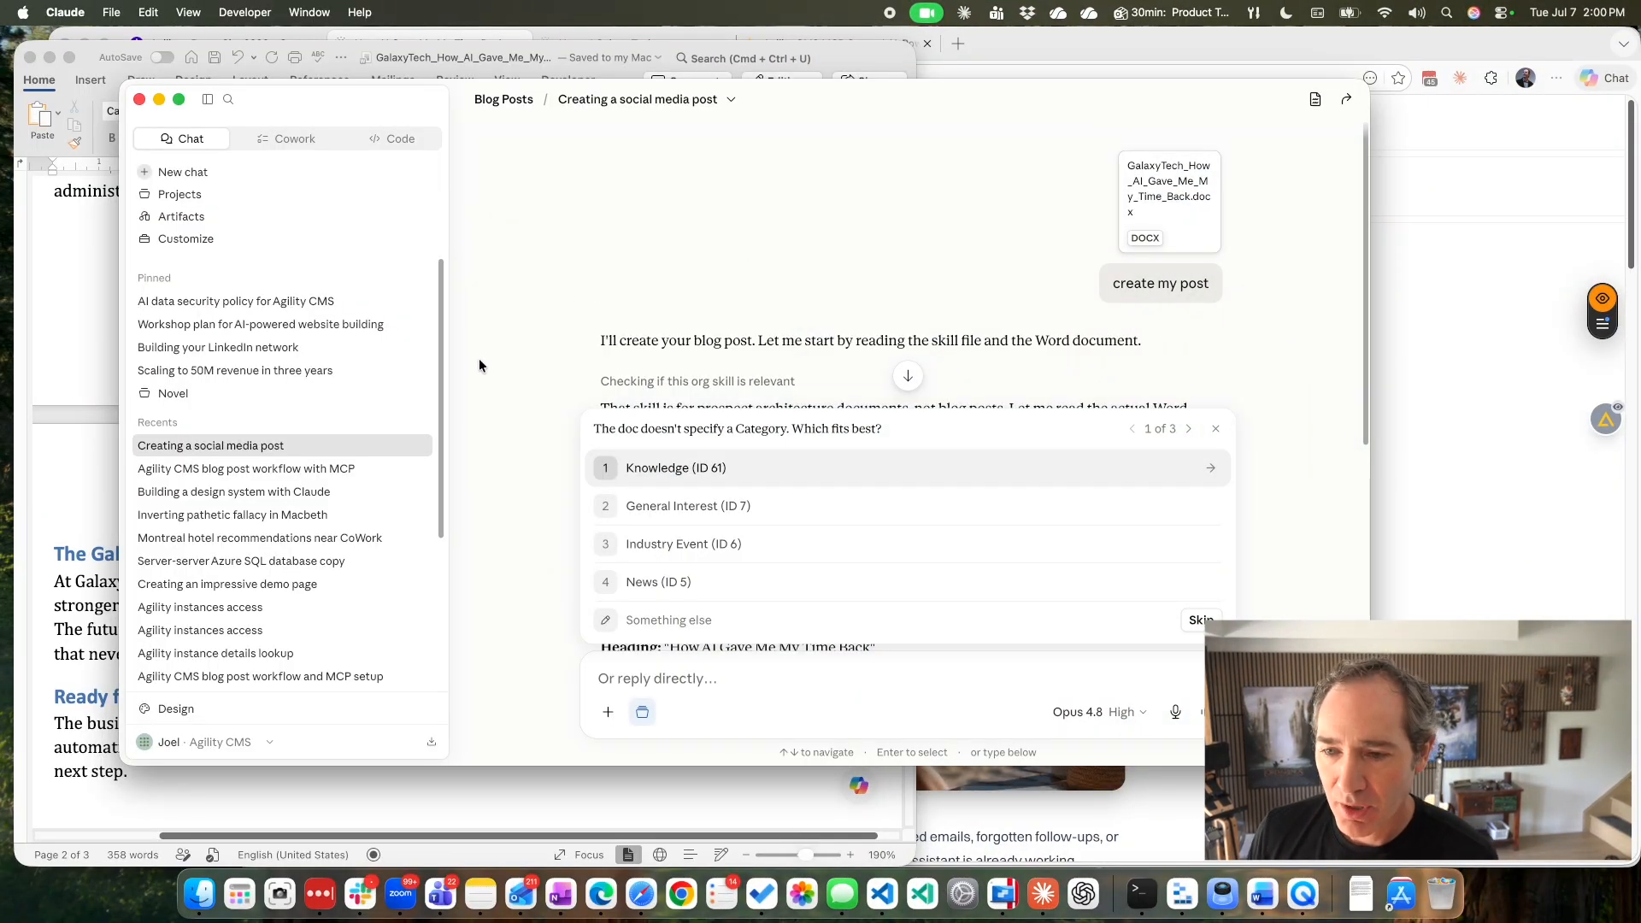
Choose General Interest (ID 7) as the post's category, and apply the Technology and Trends tags.
{"action": "left_click", "coordinate": [682, 506]}
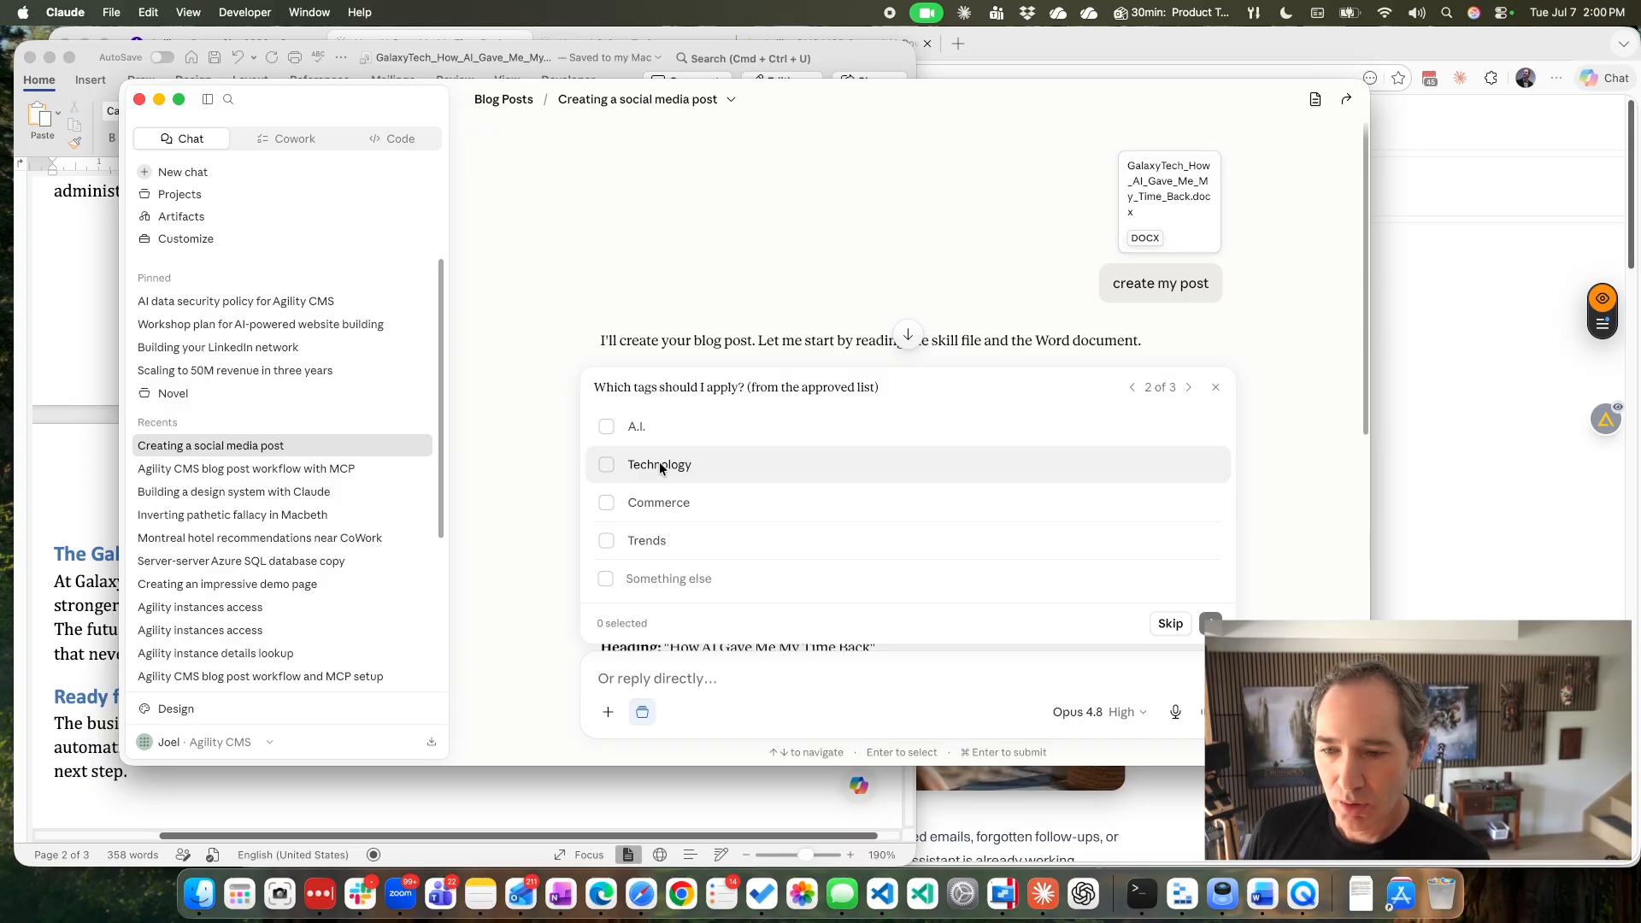
{"action": "left_click", "coordinate": [644, 465]}
{"action": "left_click", "coordinate": [725, 545]}
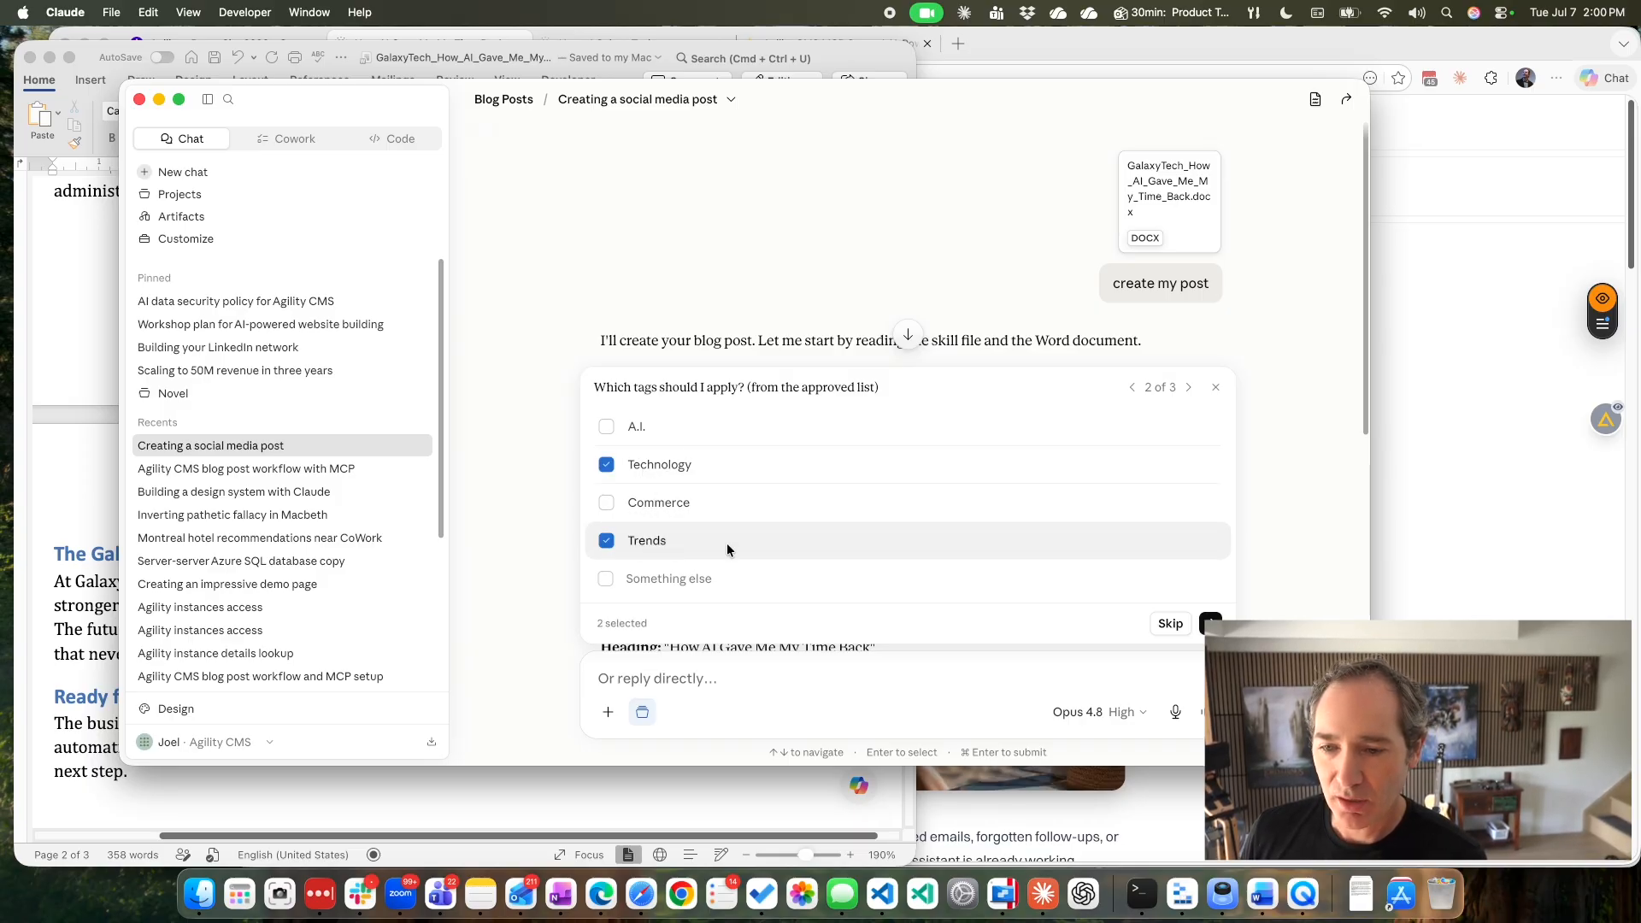
{"action": "left_click", "coordinate": [1210, 623]}
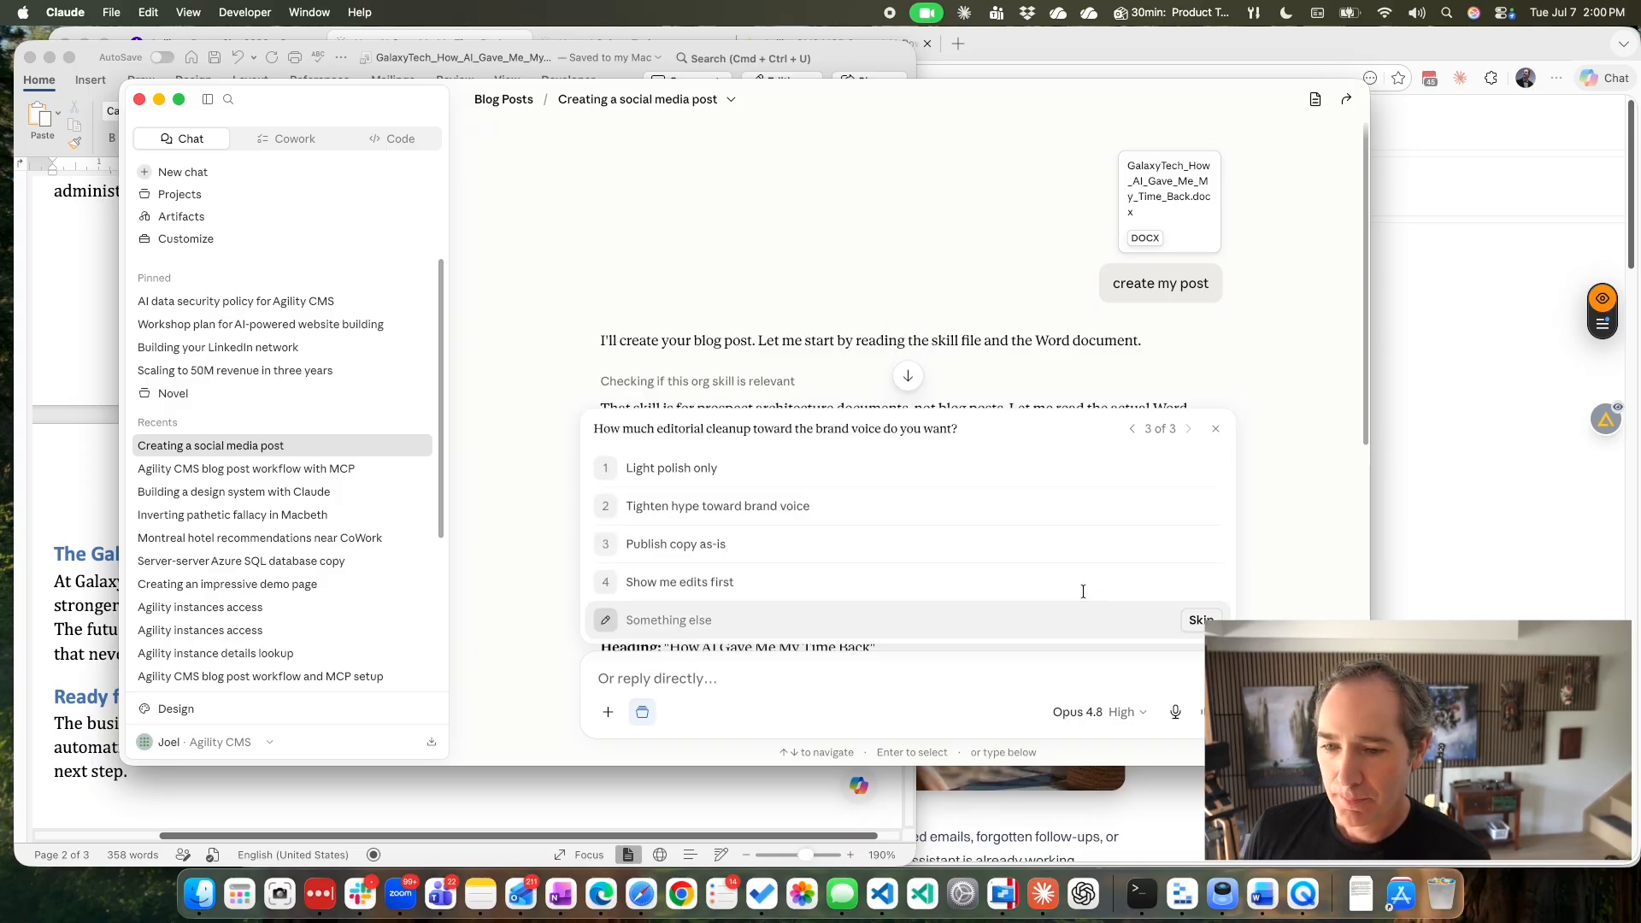
Answer the editorial cleanup question with "Publish copy as-is".
{"action": "left_click", "coordinate": [721, 542]}
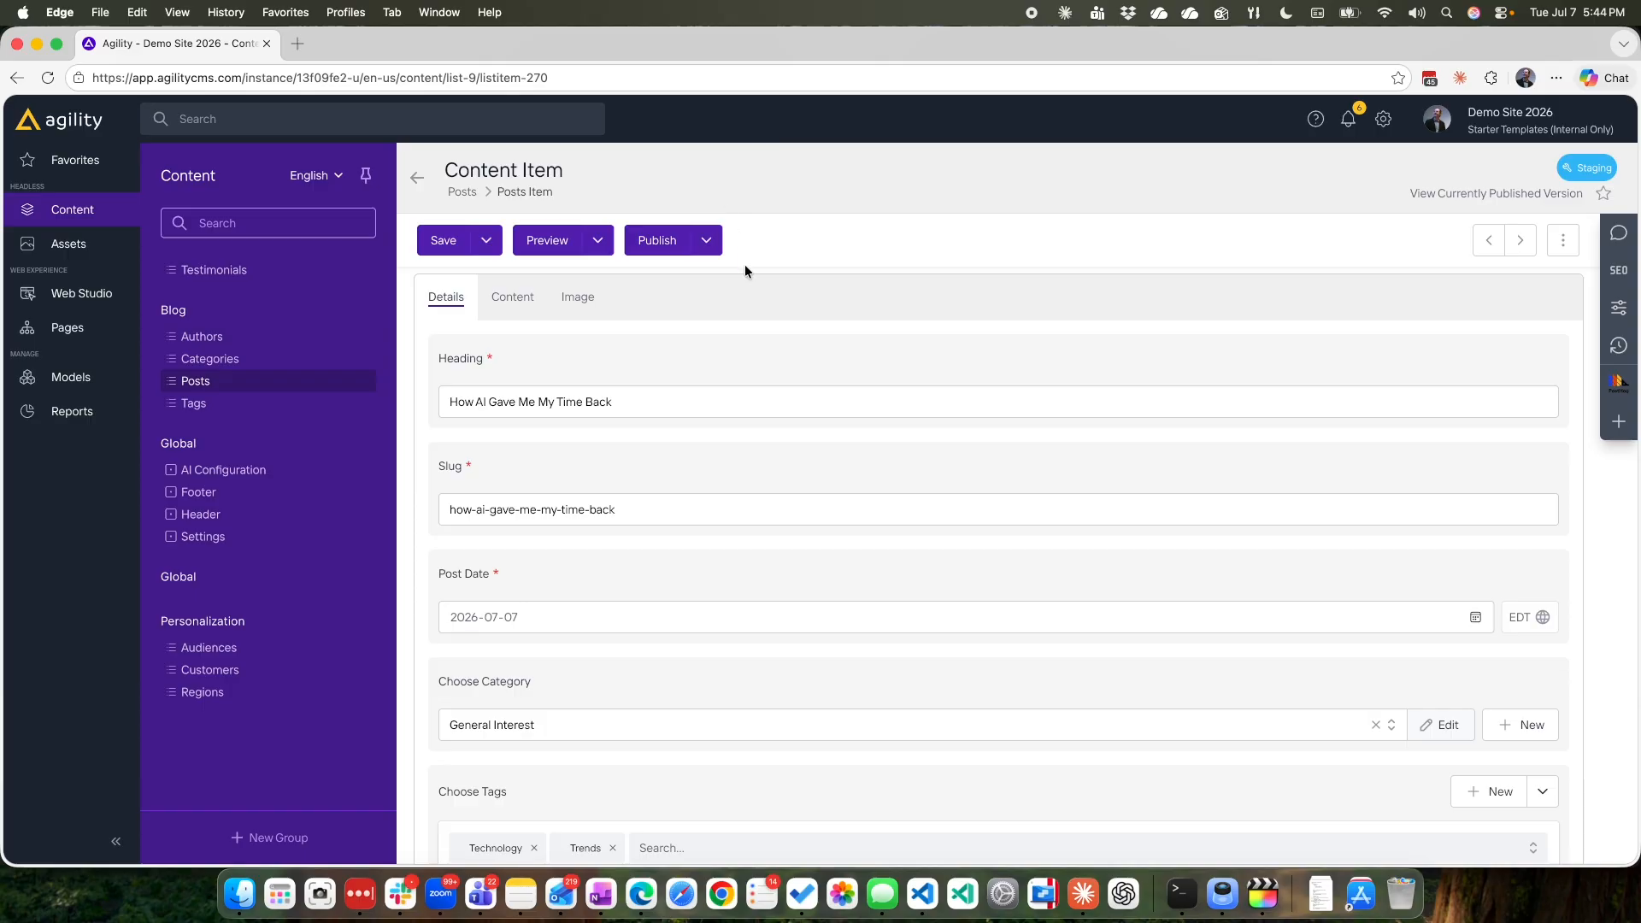
Review the English post's details in Agility CMS, including its heading, slug, post date, category, tags and author.
{"action": "left_click", "coordinate": [650, 403]}
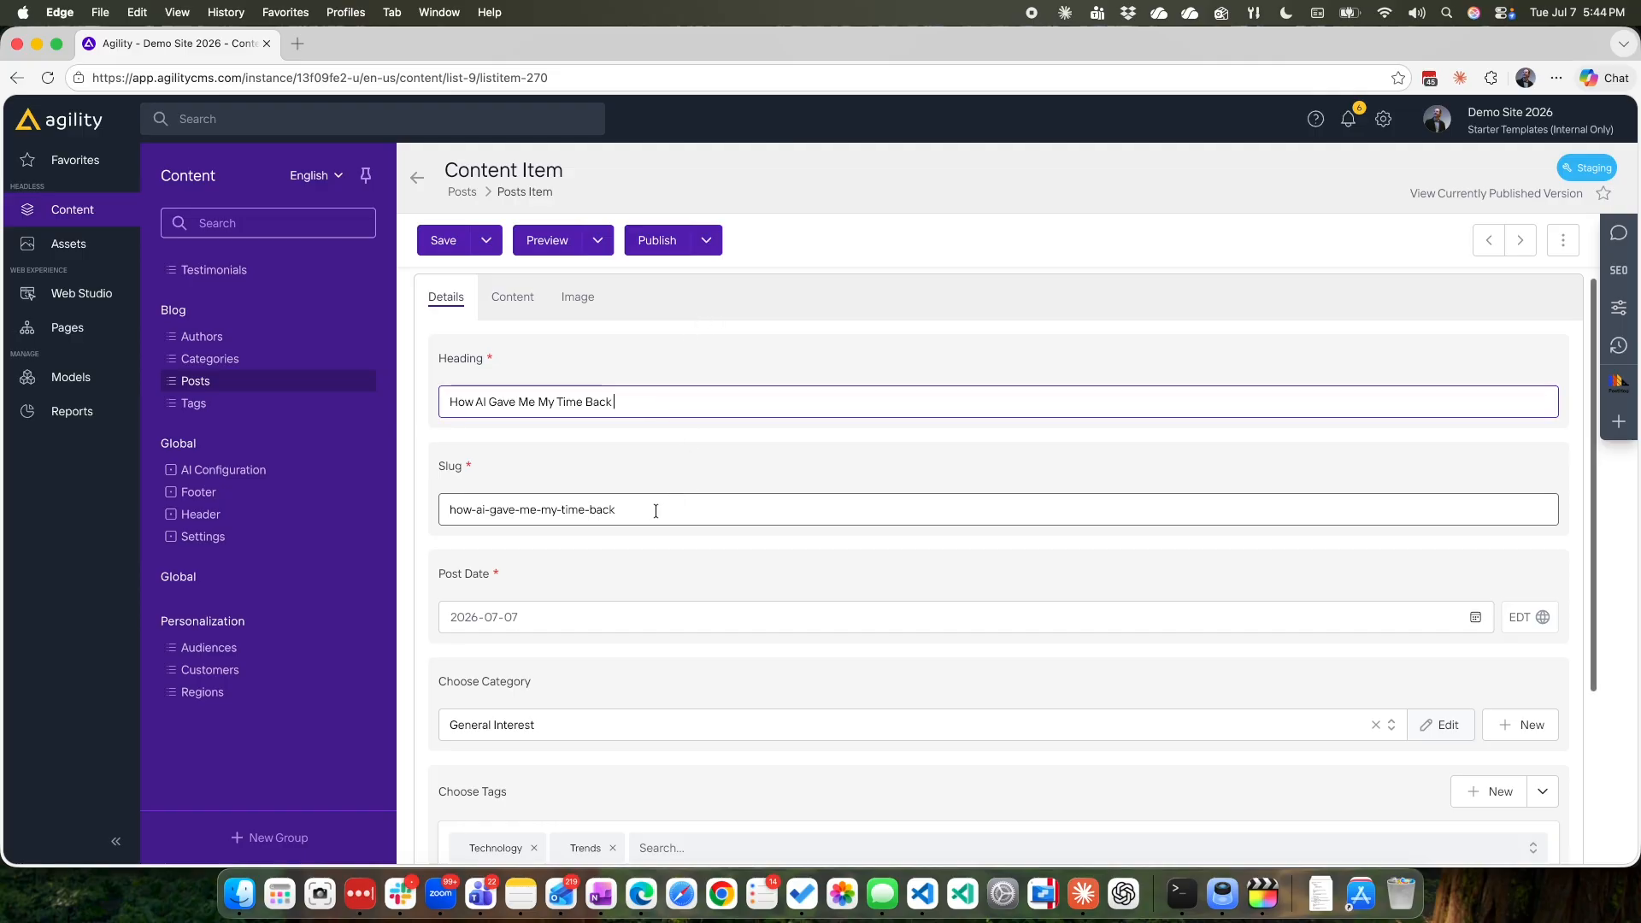
{"action": "left_click_drag", "start_coordinate": [656, 509], "coordinate": [454, 504]}
{"action": "scroll", "coordinate": [705, 465], "scroll_direction": "down", "scroll_amount": 4}
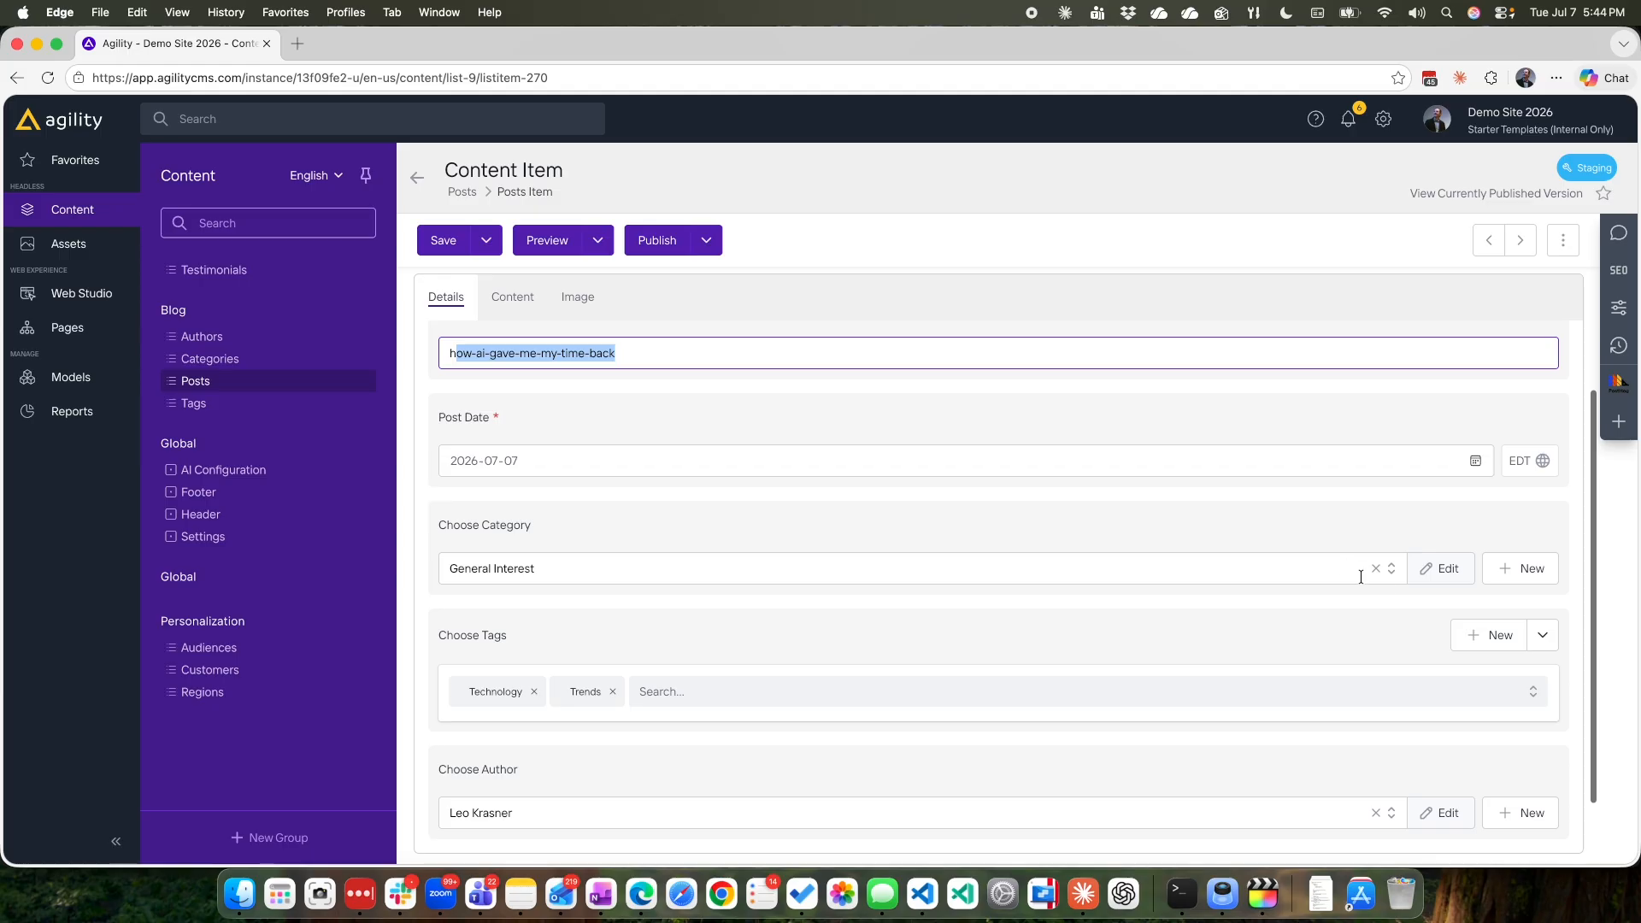
{"action": "left_click", "coordinate": [1391, 568]}
{"action": "left_click", "coordinate": [1015, 540]}
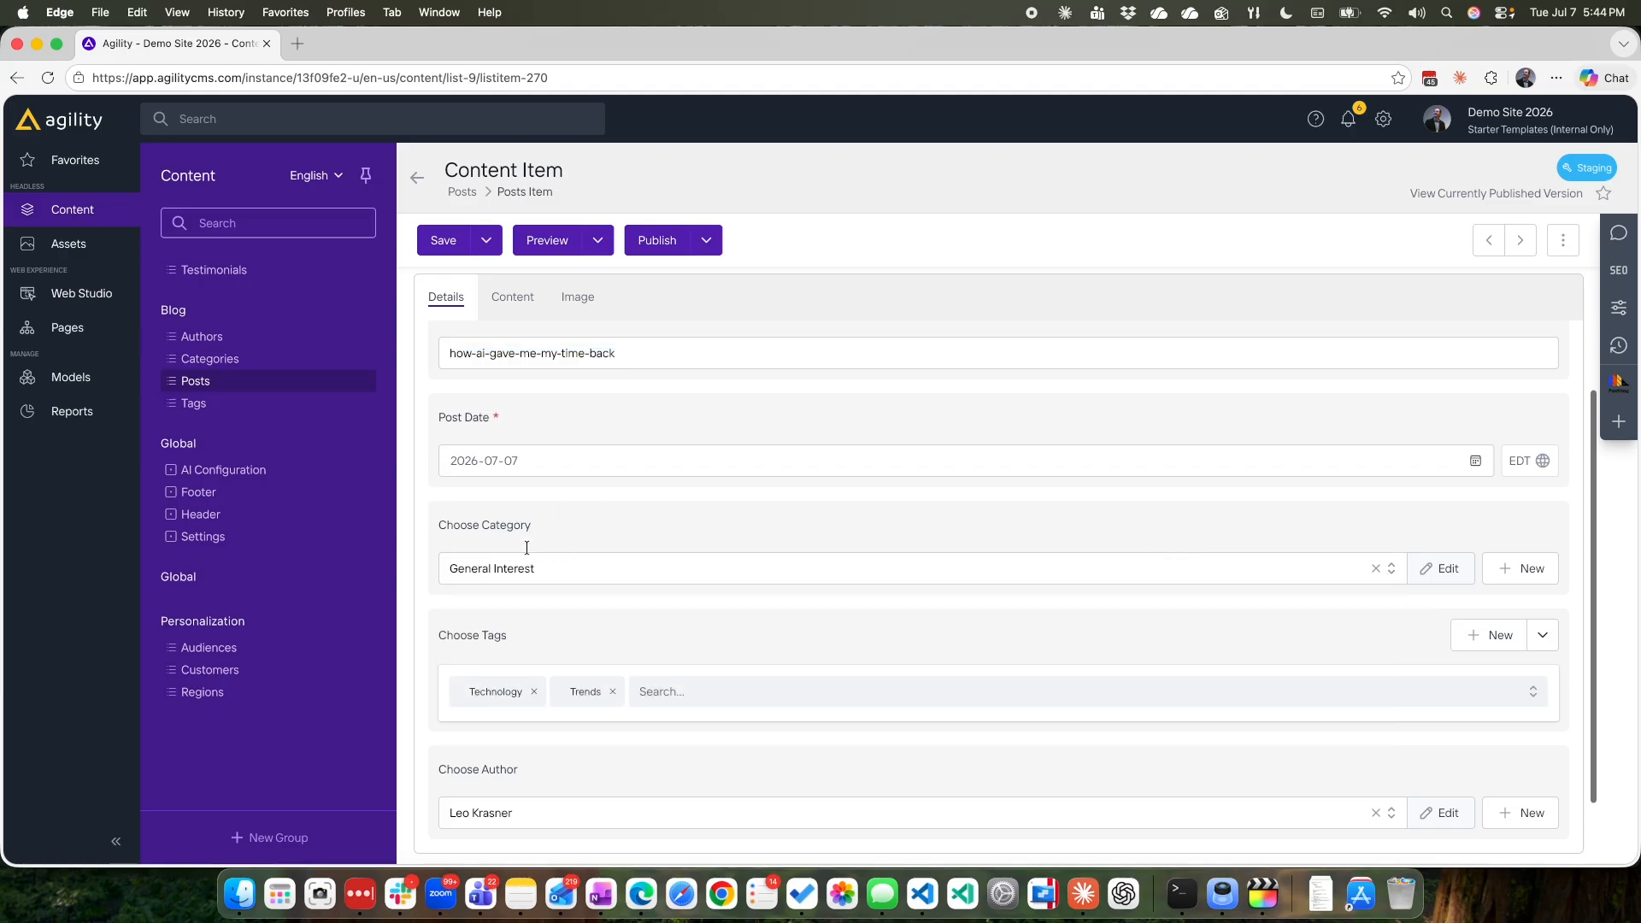
{"action": "scroll", "coordinate": [614, 573], "scroll_direction": "down", "scroll_amount": 2}
Examine the English post's body content with its inline images, and inspect its HTML code without changing it.
{"action": "left_click", "coordinate": [504, 297]}
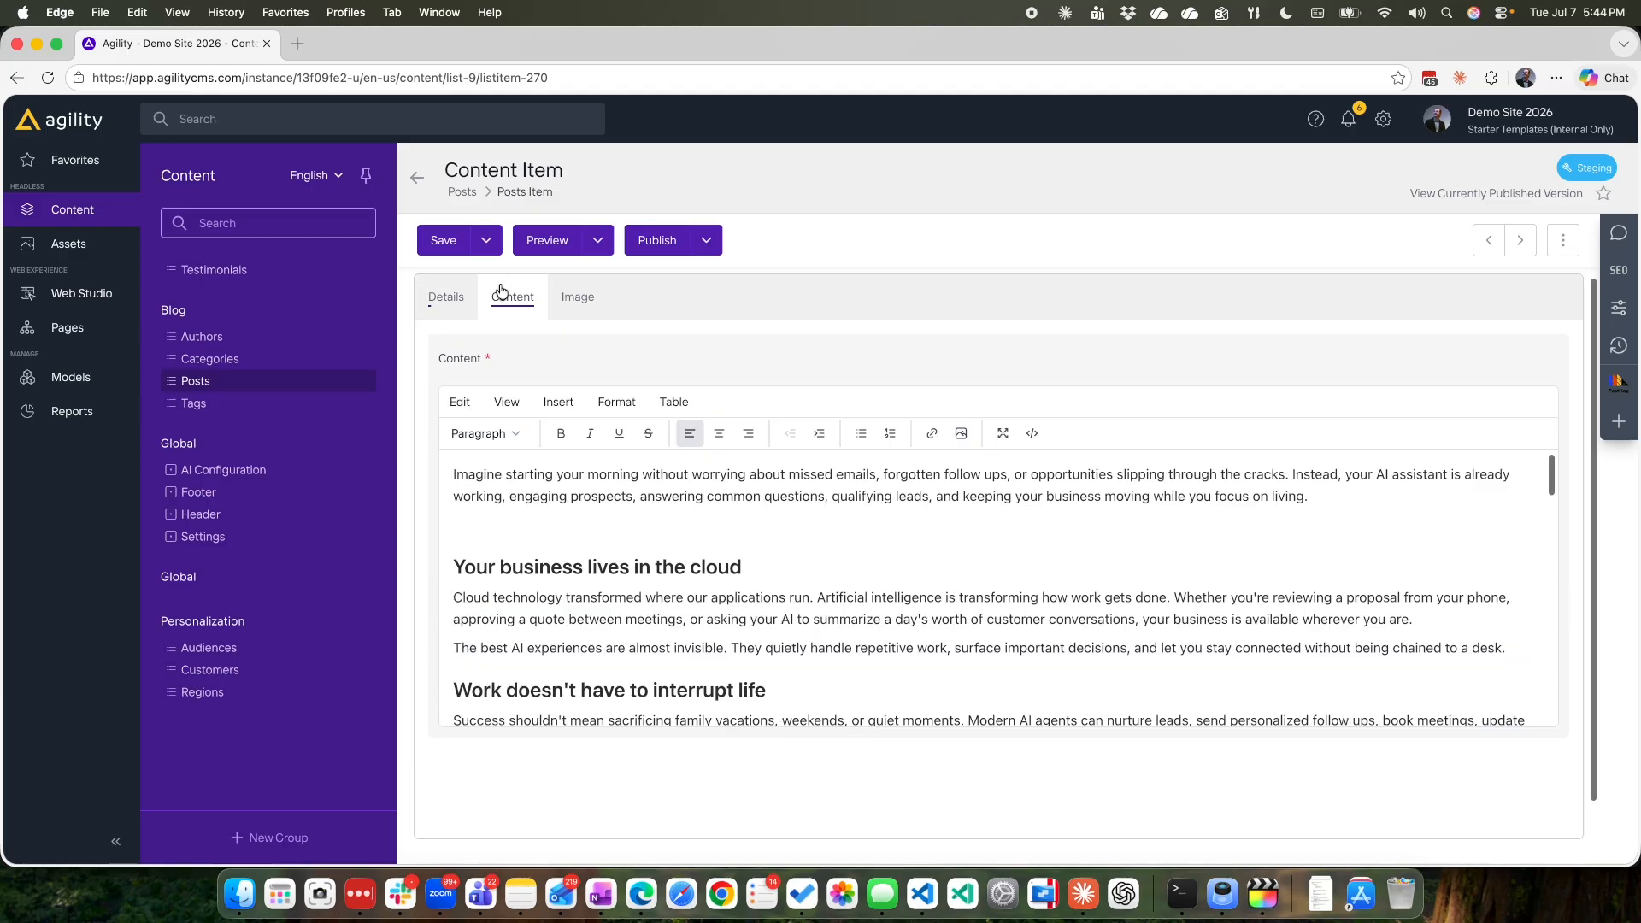
{"action": "scroll", "coordinate": [747, 566], "scroll_direction": "down", "scroll_amount": 10}
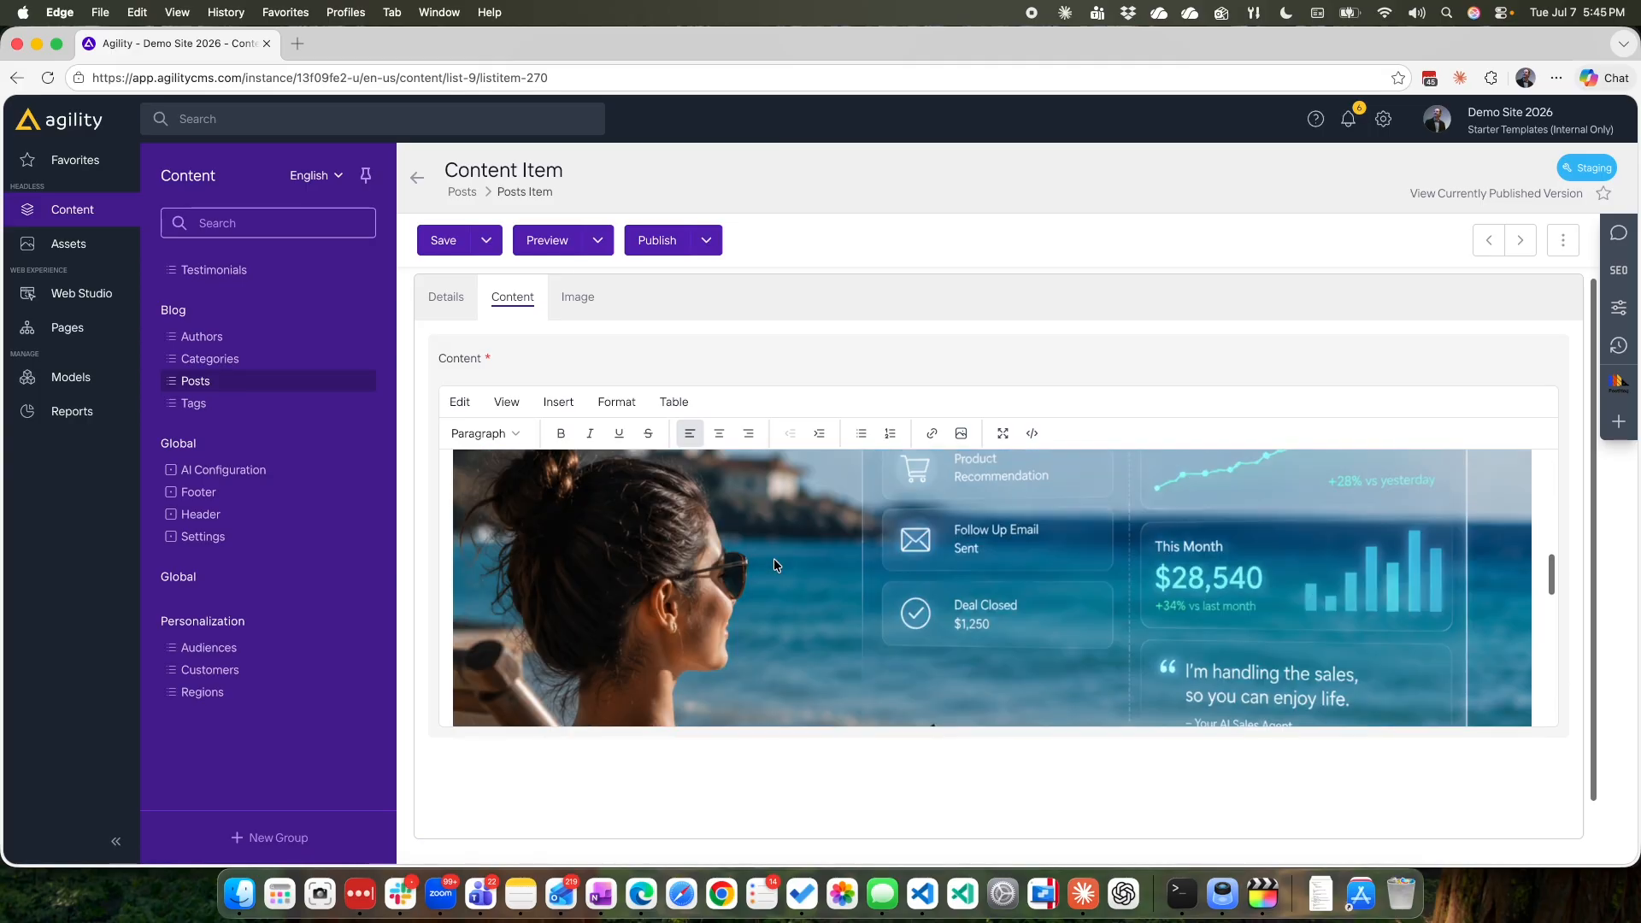
{"action": "scroll", "coordinate": [773, 565], "scroll_direction": "down", "scroll_amount": 2}
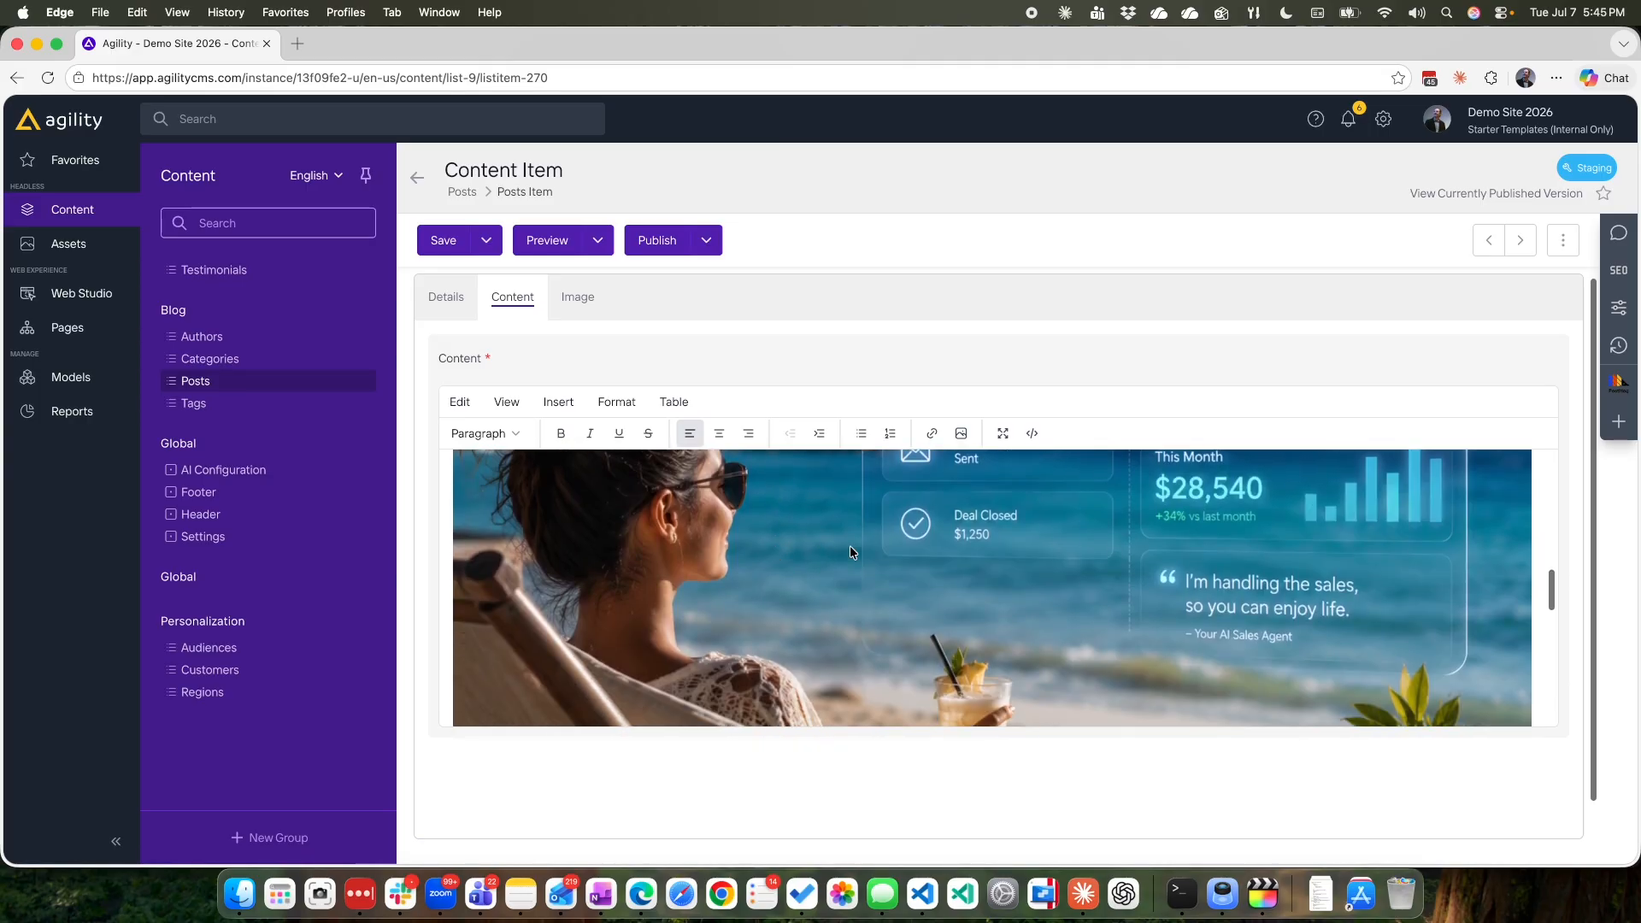
{"action": "left_click", "coordinate": [1032, 434]}
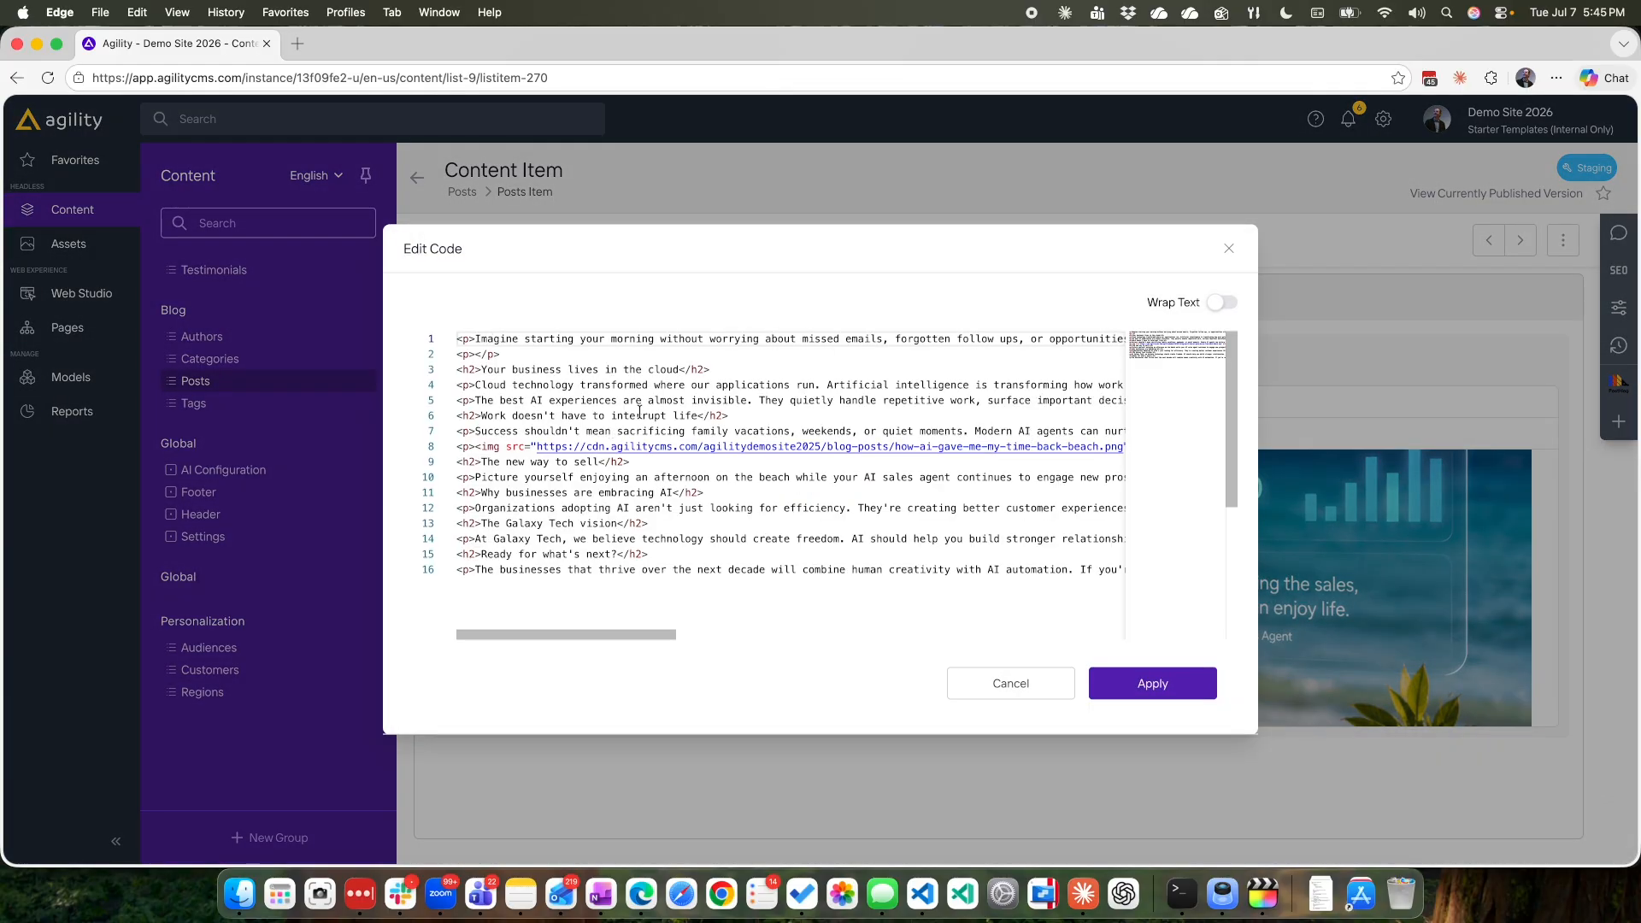
{"action": "scroll", "coordinate": [647, 425], "scroll_direction": "down", "scroll_amount": 5}
{"action": "scroll", "coordinate": [647, 431], "scroll_direction": "up", "scroll_amount": 5}
{"action": "left_click", "coordinate": [997, 691]}
Check the English post's main image and its alt text.
{"action": "left_click", "coordinate": [571, 301]}
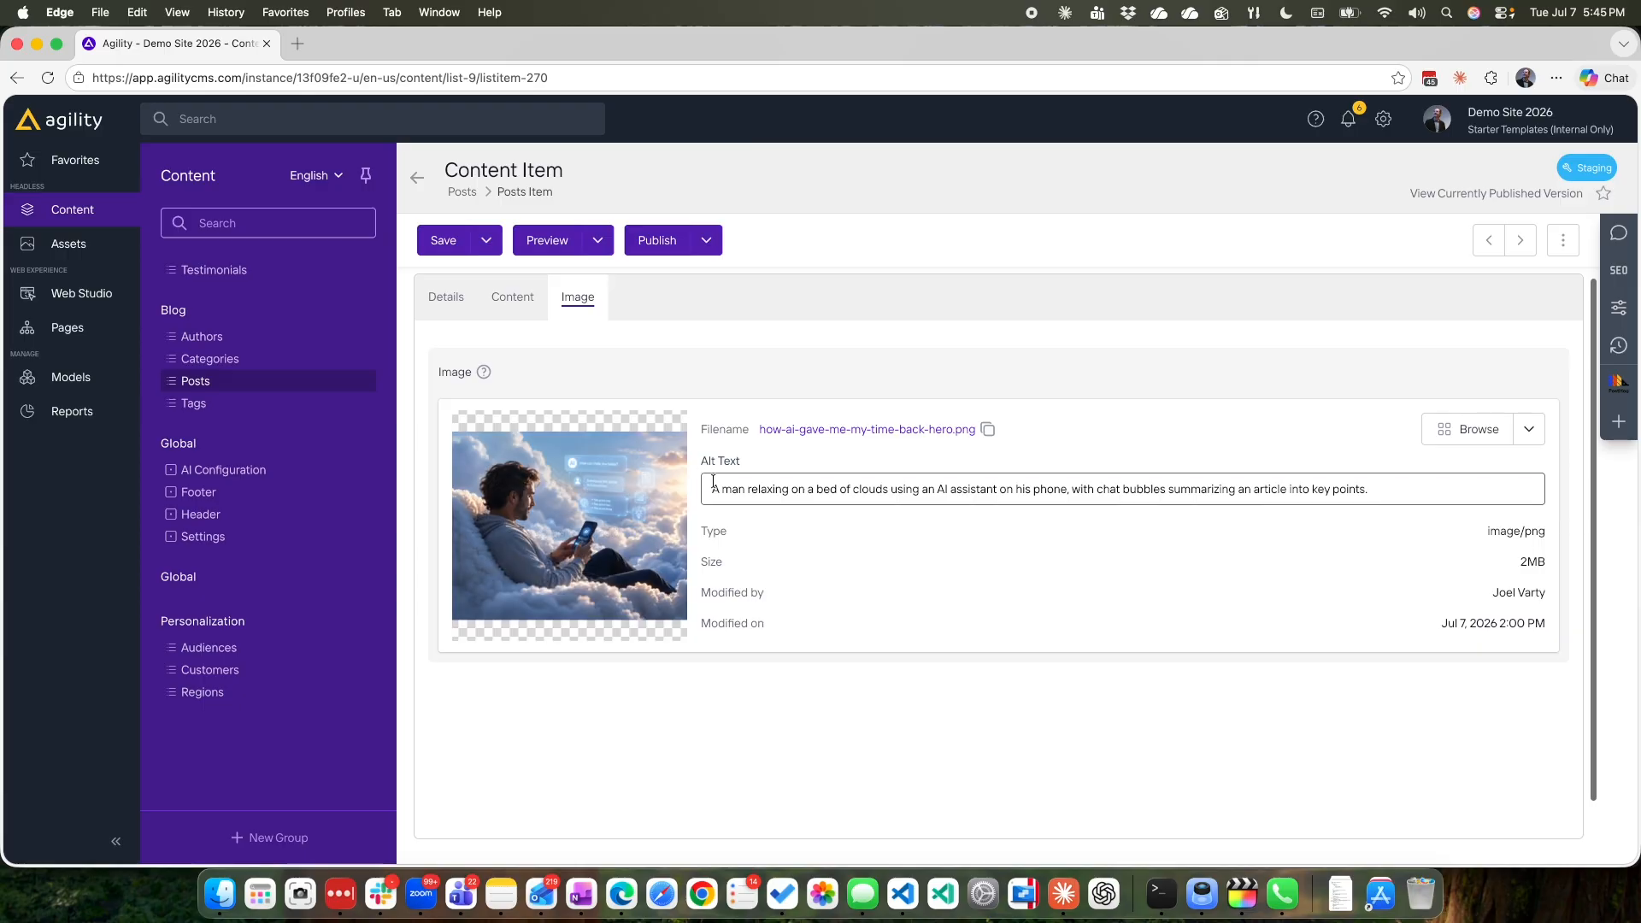
{"action": "left_click_drag", "start_coordinate": [712, 489], "coordinate": [1388, 485]}
{"action": "left_click", "coordinate": [1273, 449]}
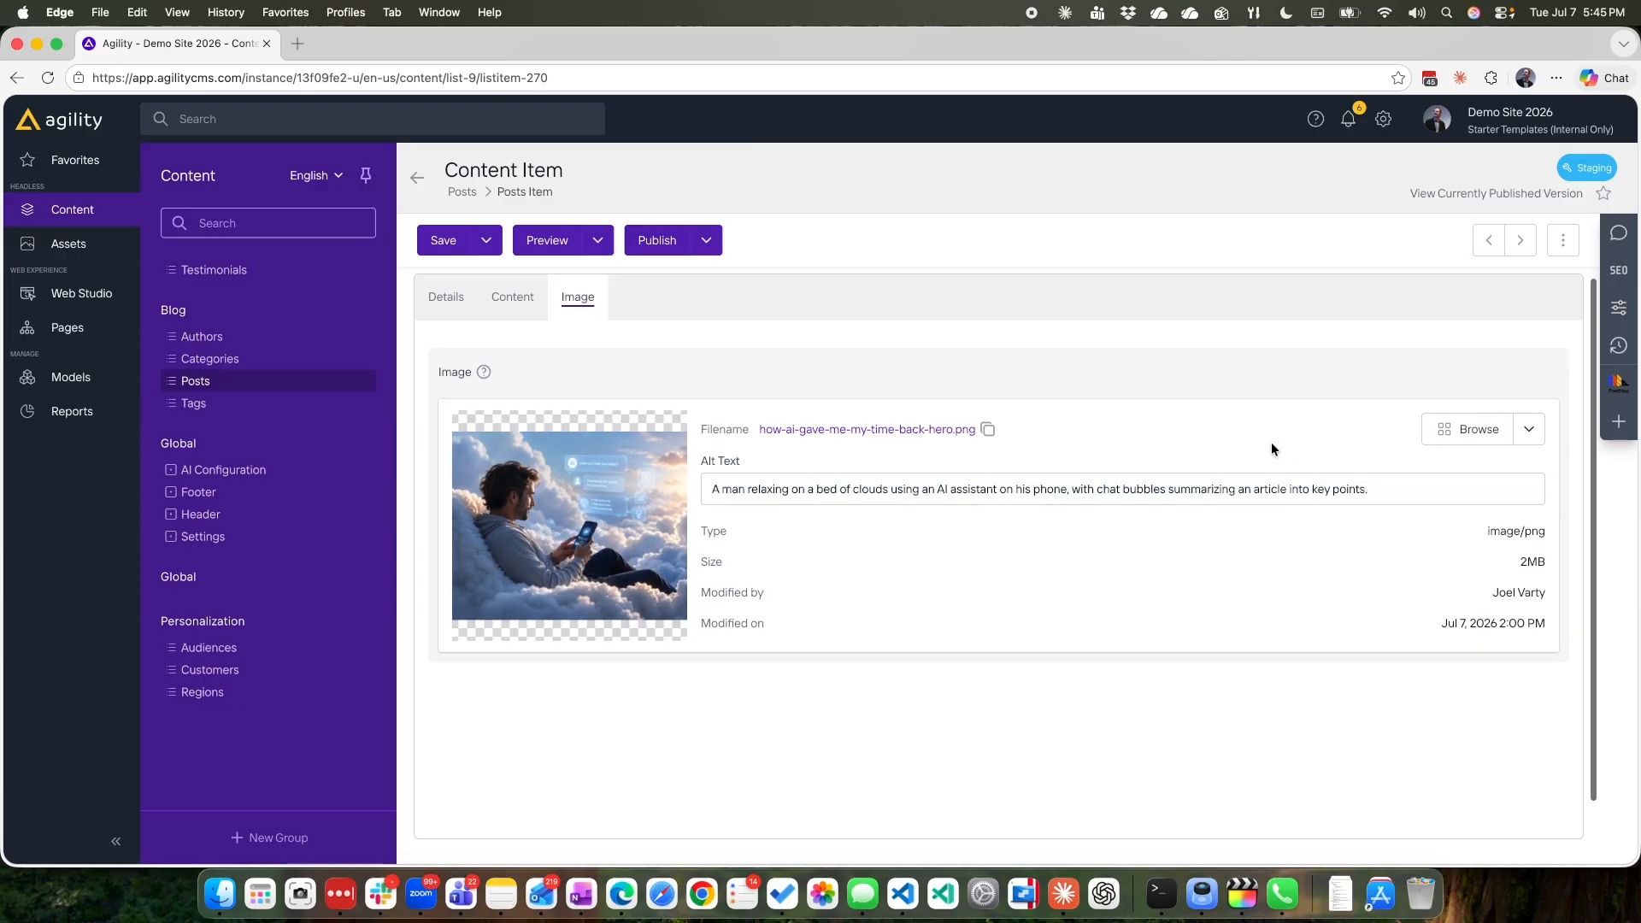
Switch the content item to French and review its translated body content, image alt text and details.
{"action": "left_click", "coordinate": [313, 175]}
{"action": "left_click", "coordinate": [329, 203]}
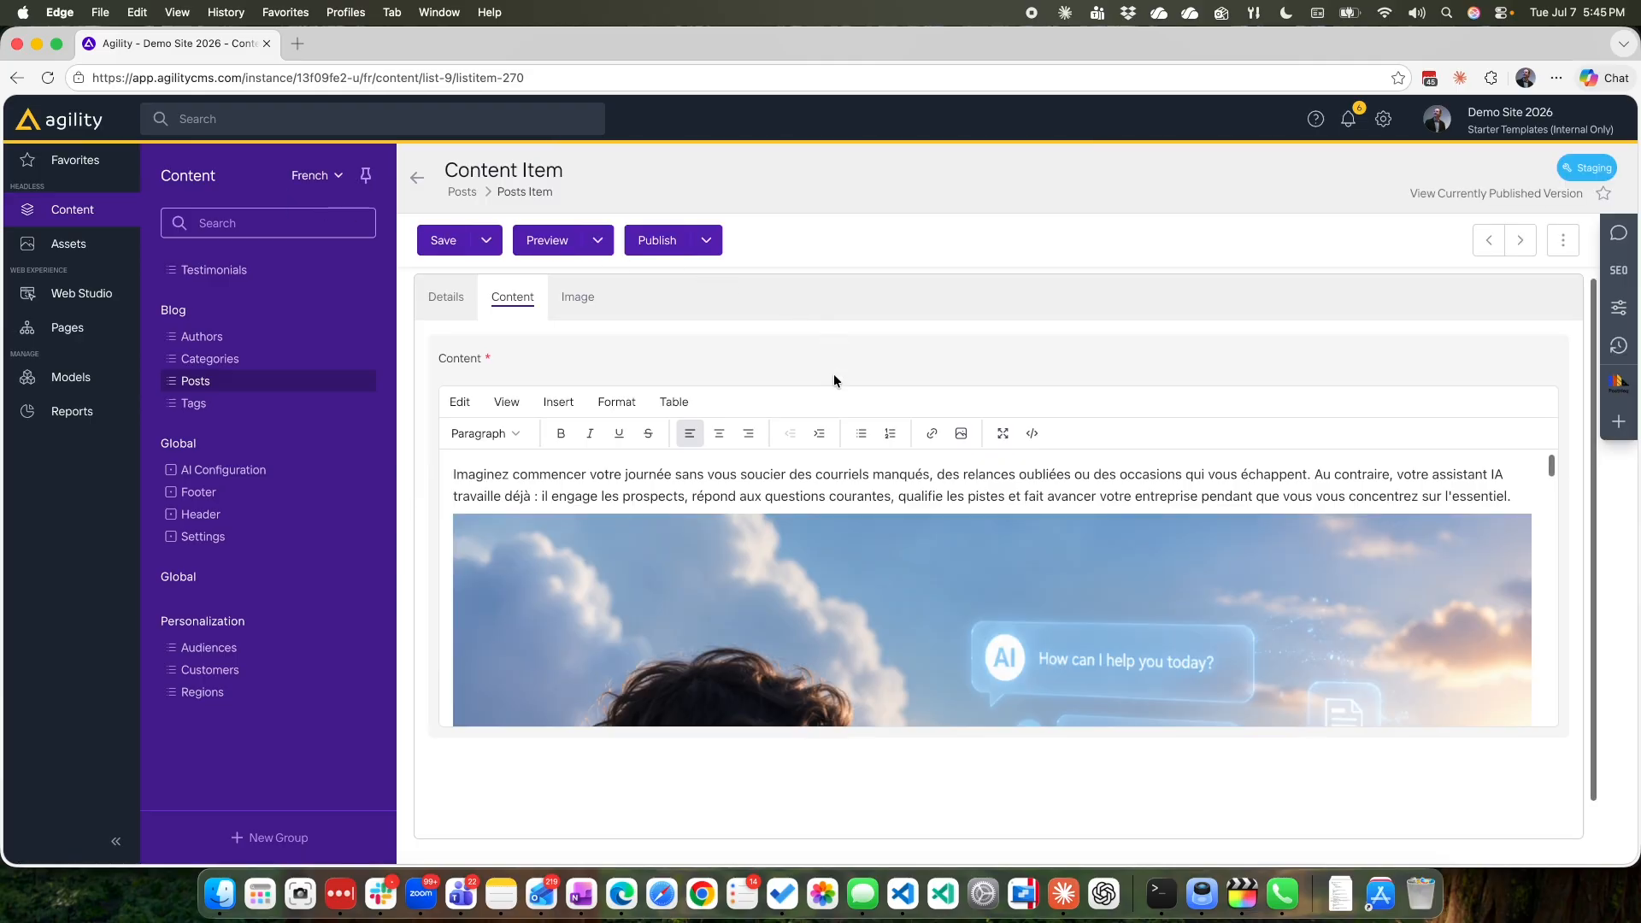
{"action": "scroll", "coordinate": [752, 537], "scroll_direction": "down", "scroll_amount": 15}
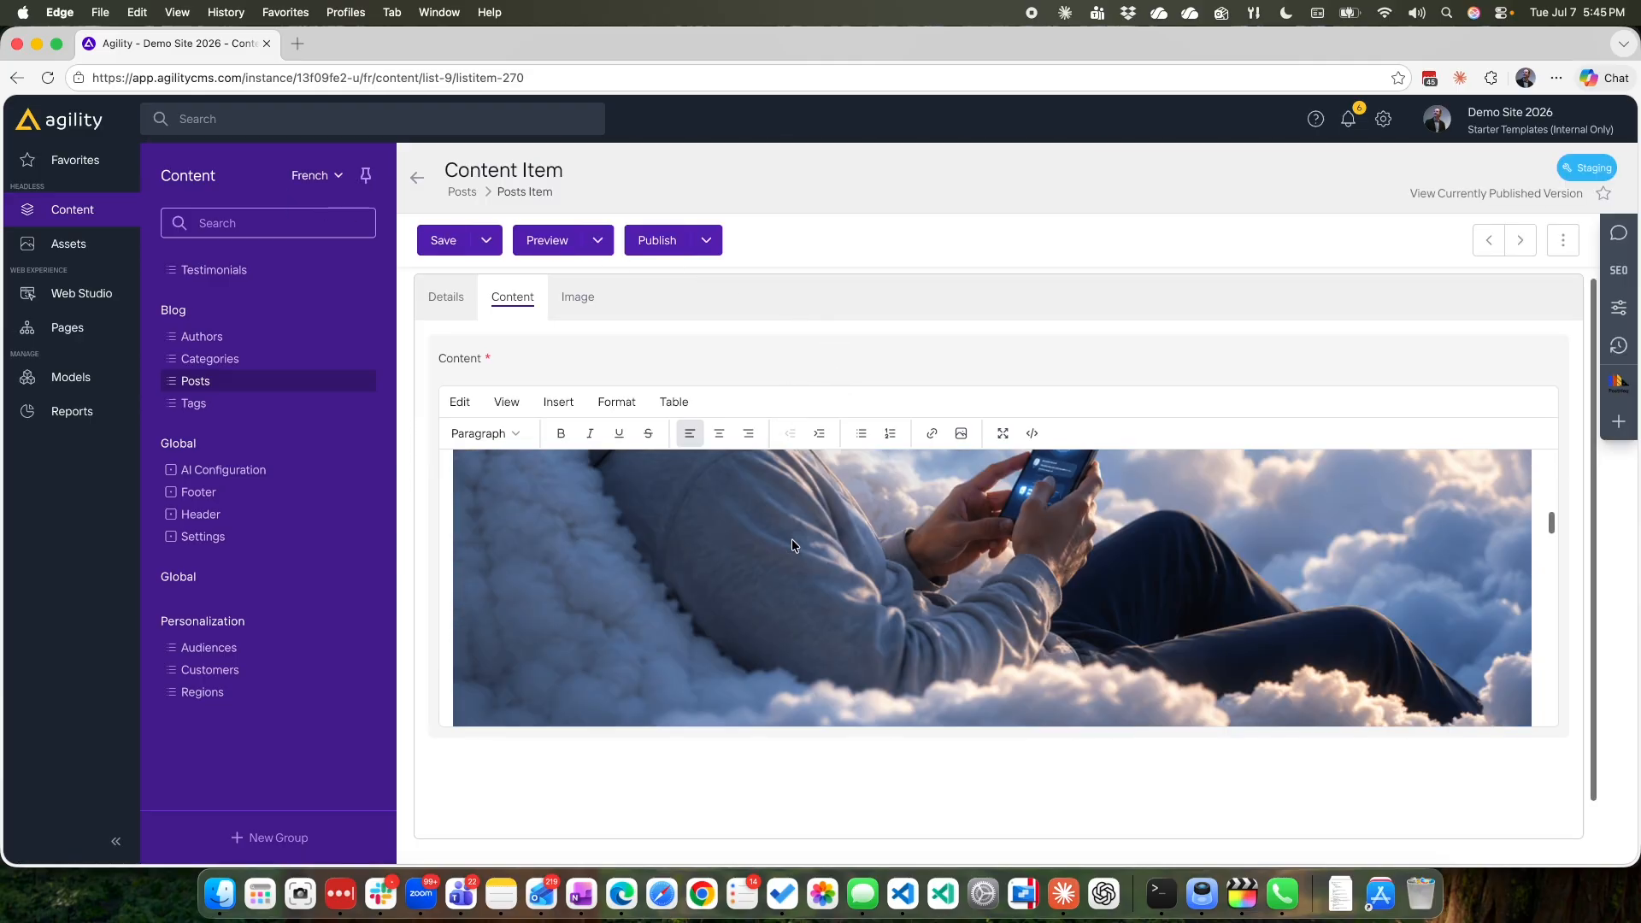
{"action": "left_click", "coordinate": [574, 297]}
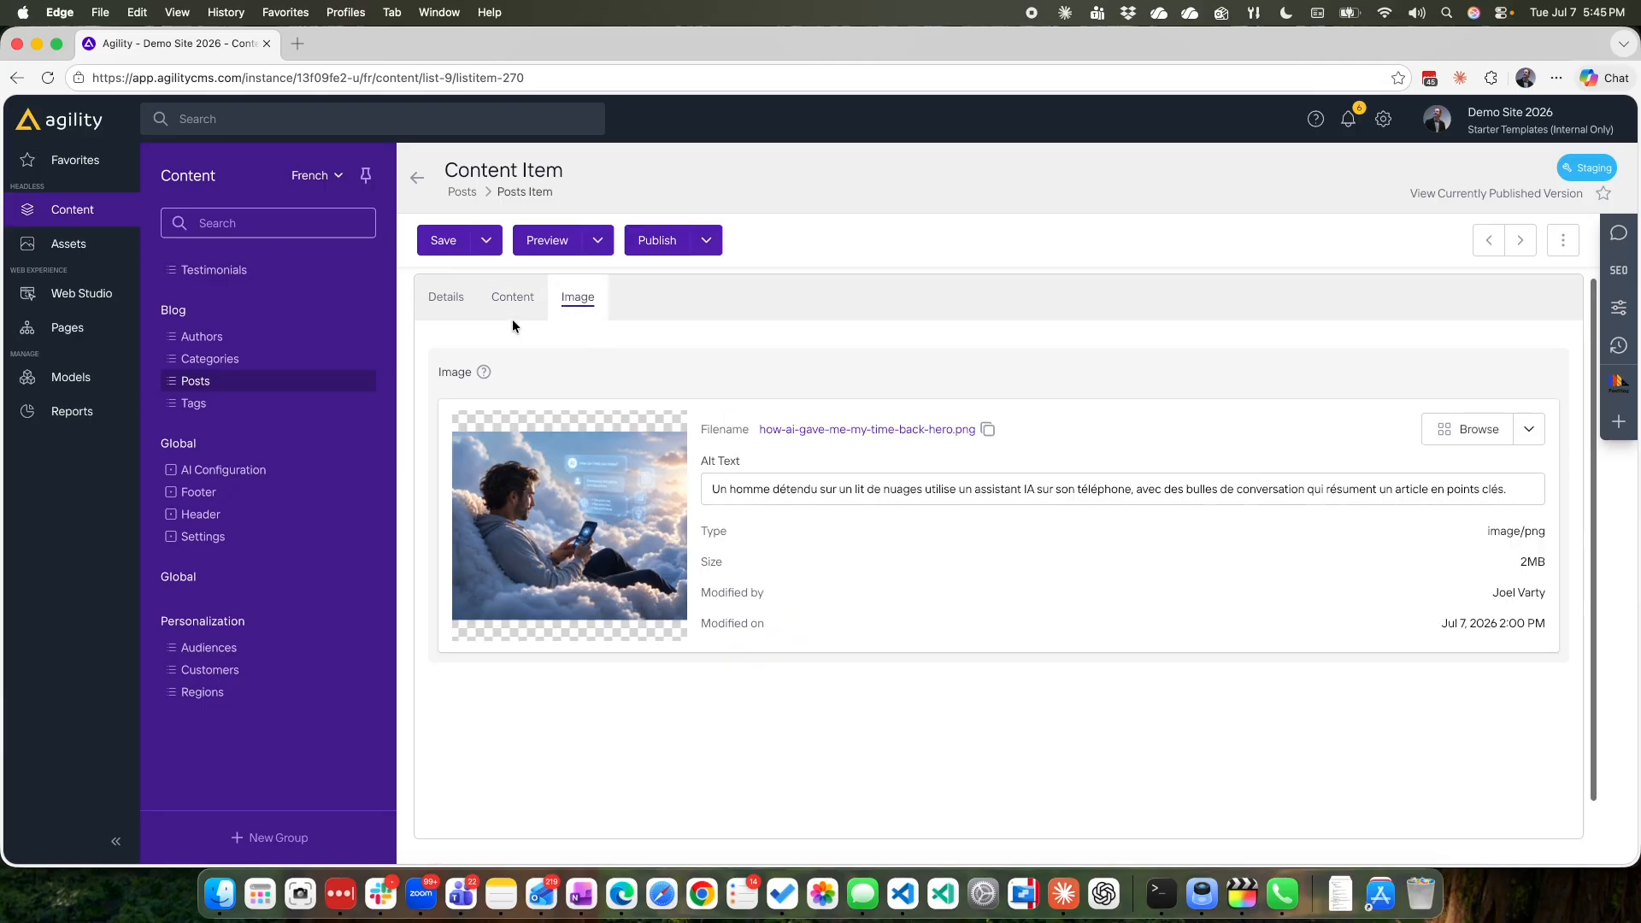
{"action": "left_click", "coordinate": [446, 301]}
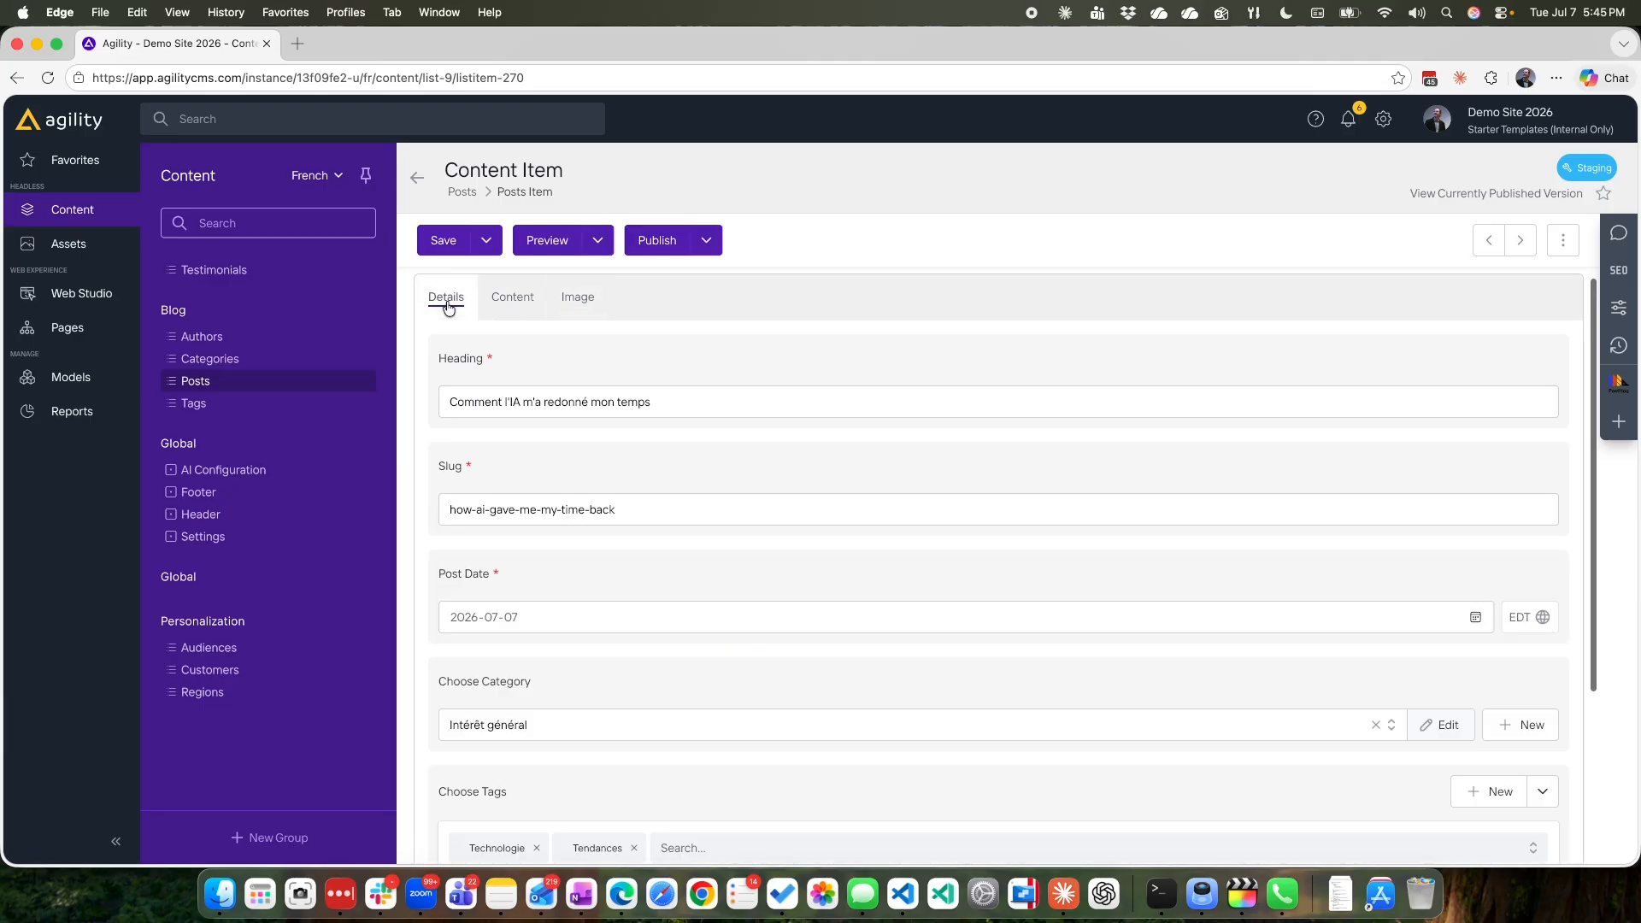
Preview the post in a new browser tab and look over the English page.
{"action": "left_click", "coordinate": [597, 240]}
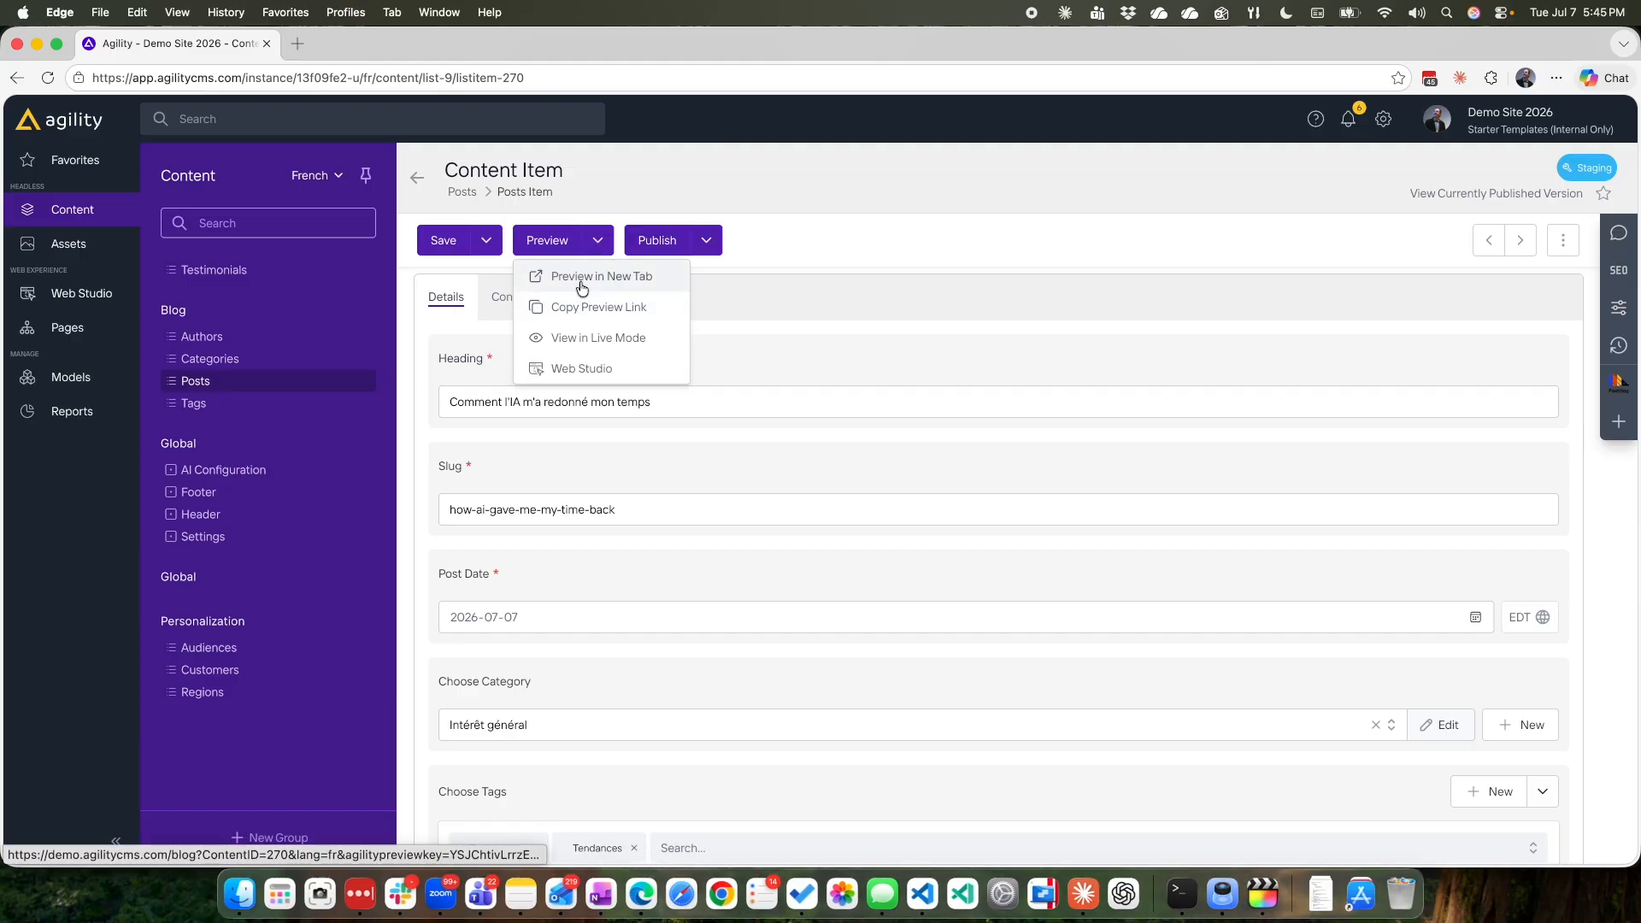
{"action": "left_click", "coordinate": [582, 276]}
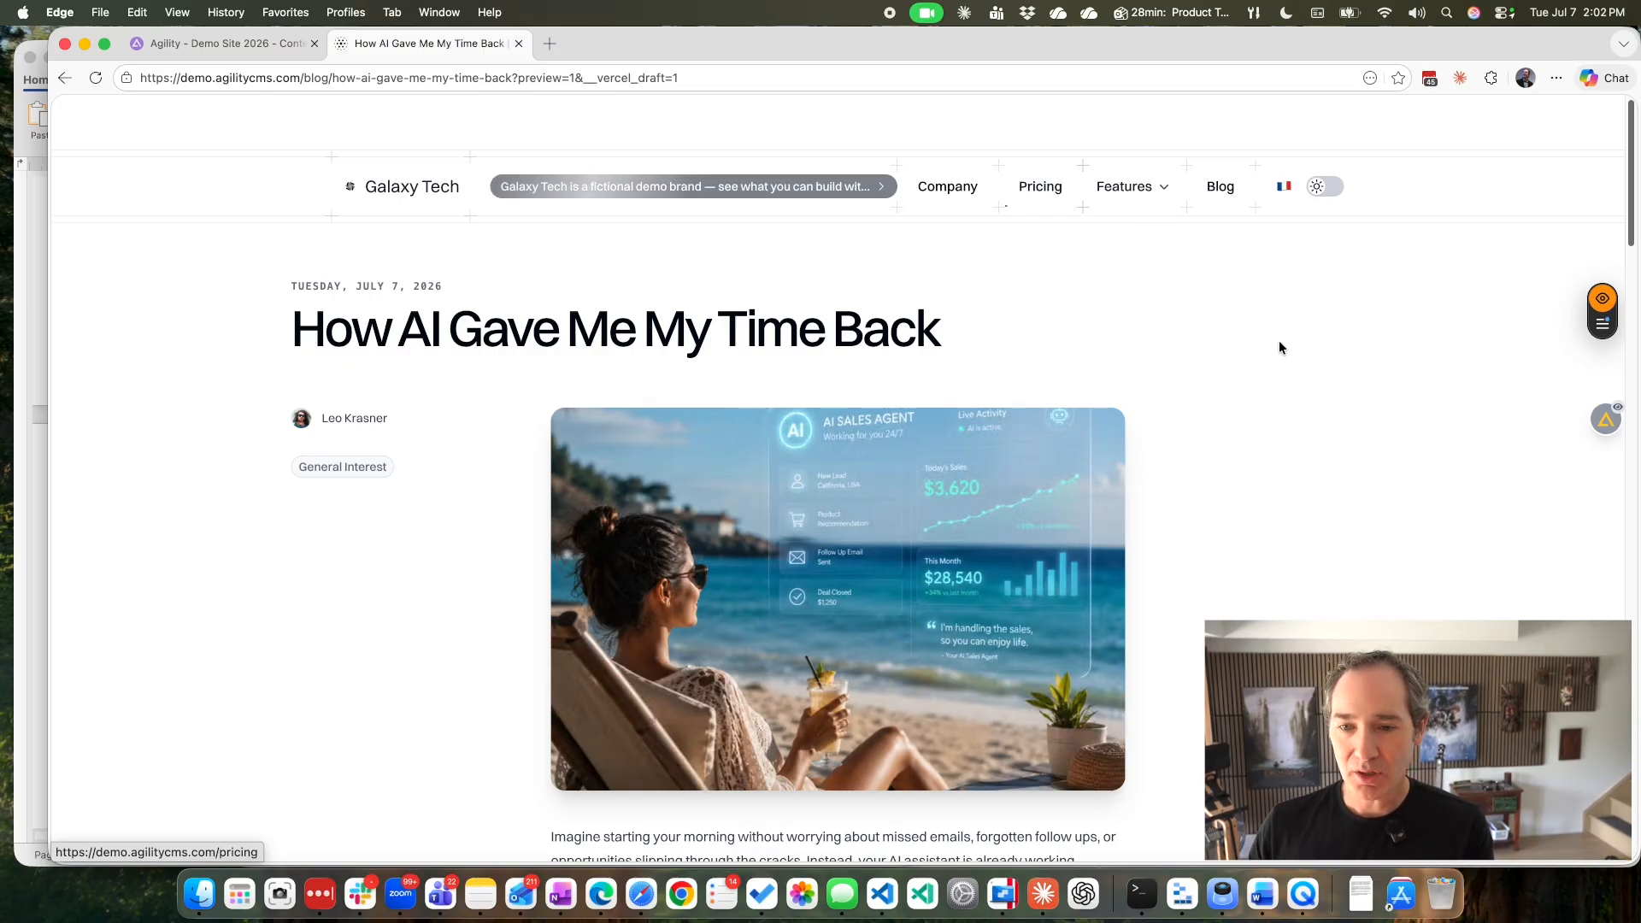
{"action": "scroll", "coordinate": [1281, 351], "scroll_direction": "down", "scroll_amount": 5}
{"action": "scroll", "coordinate": [1278, 351], "scroll_direction": "up", "scroll_amount": 5}
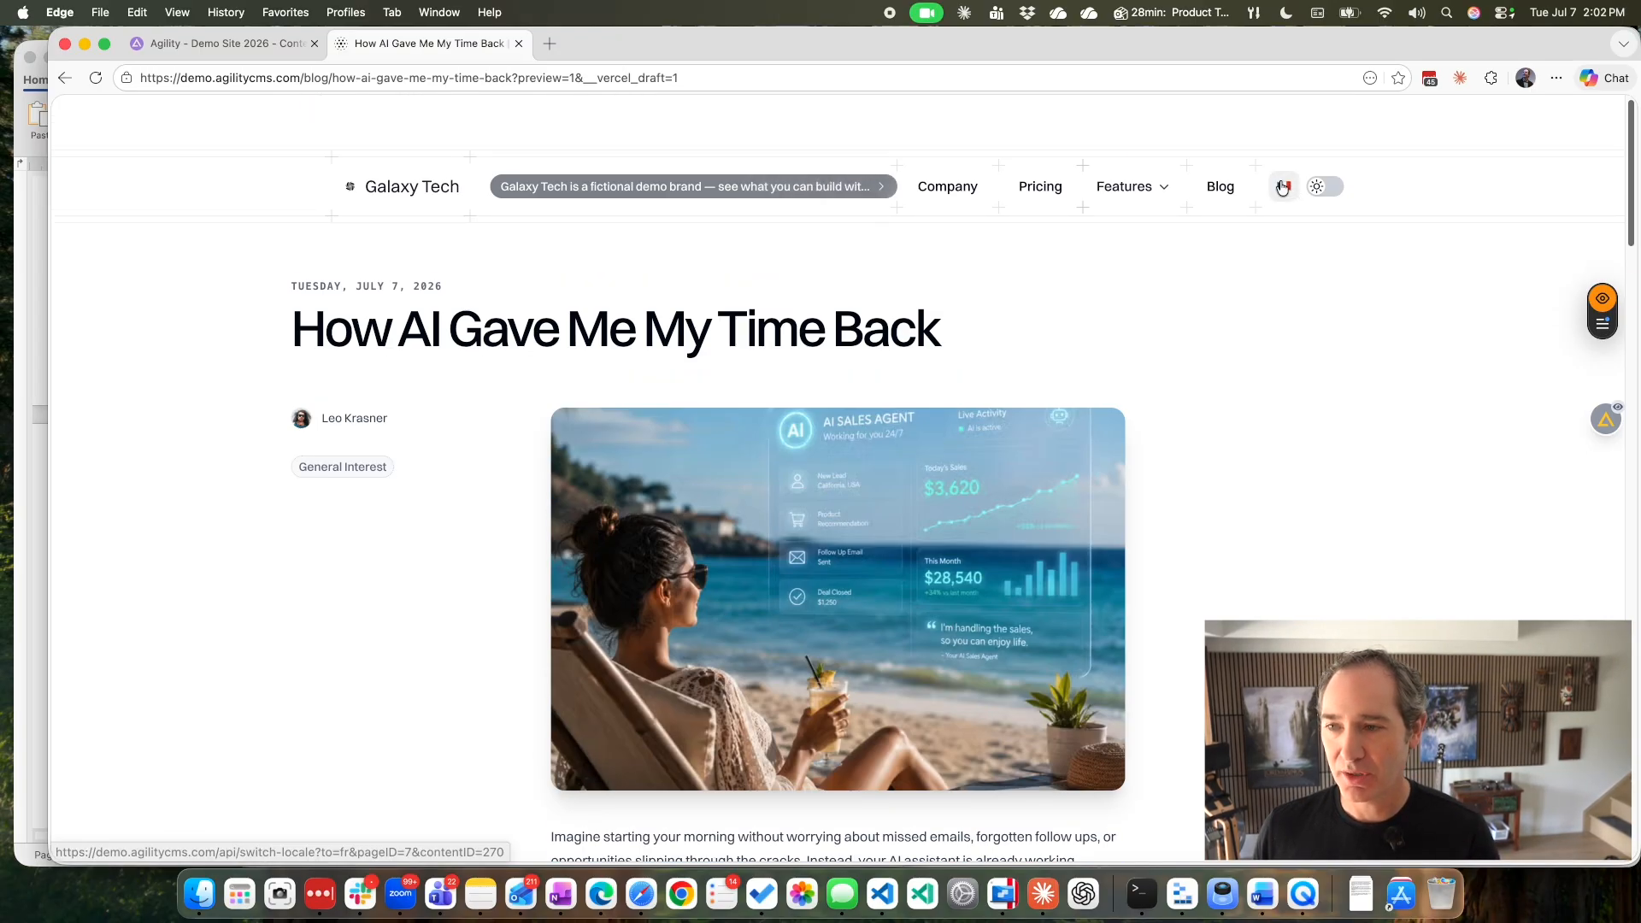
Switch the previewed post to French, dismiss the browser's translation offer, and read through the localized page.
{"action": "left_click", "coordinate": [1284, 186]}
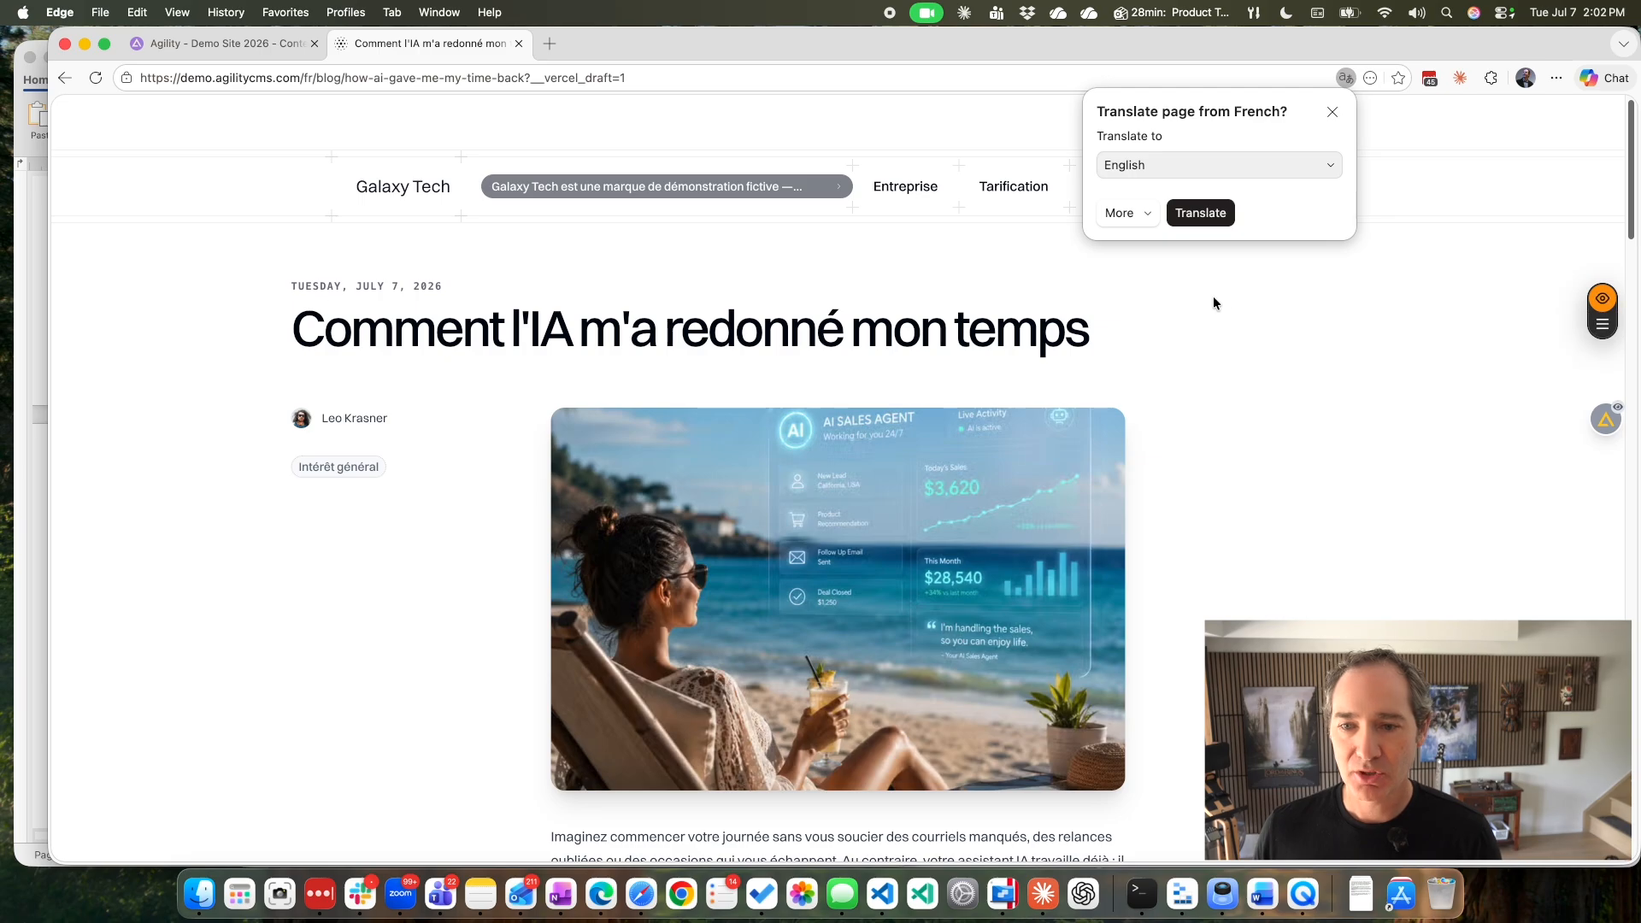
{"action": "left_click", "coordinate": [1331, 113]}
{"action": "scroll", "coordinate": [1200, 366], "scroll_direction": "down", "scroll_amount": 5}
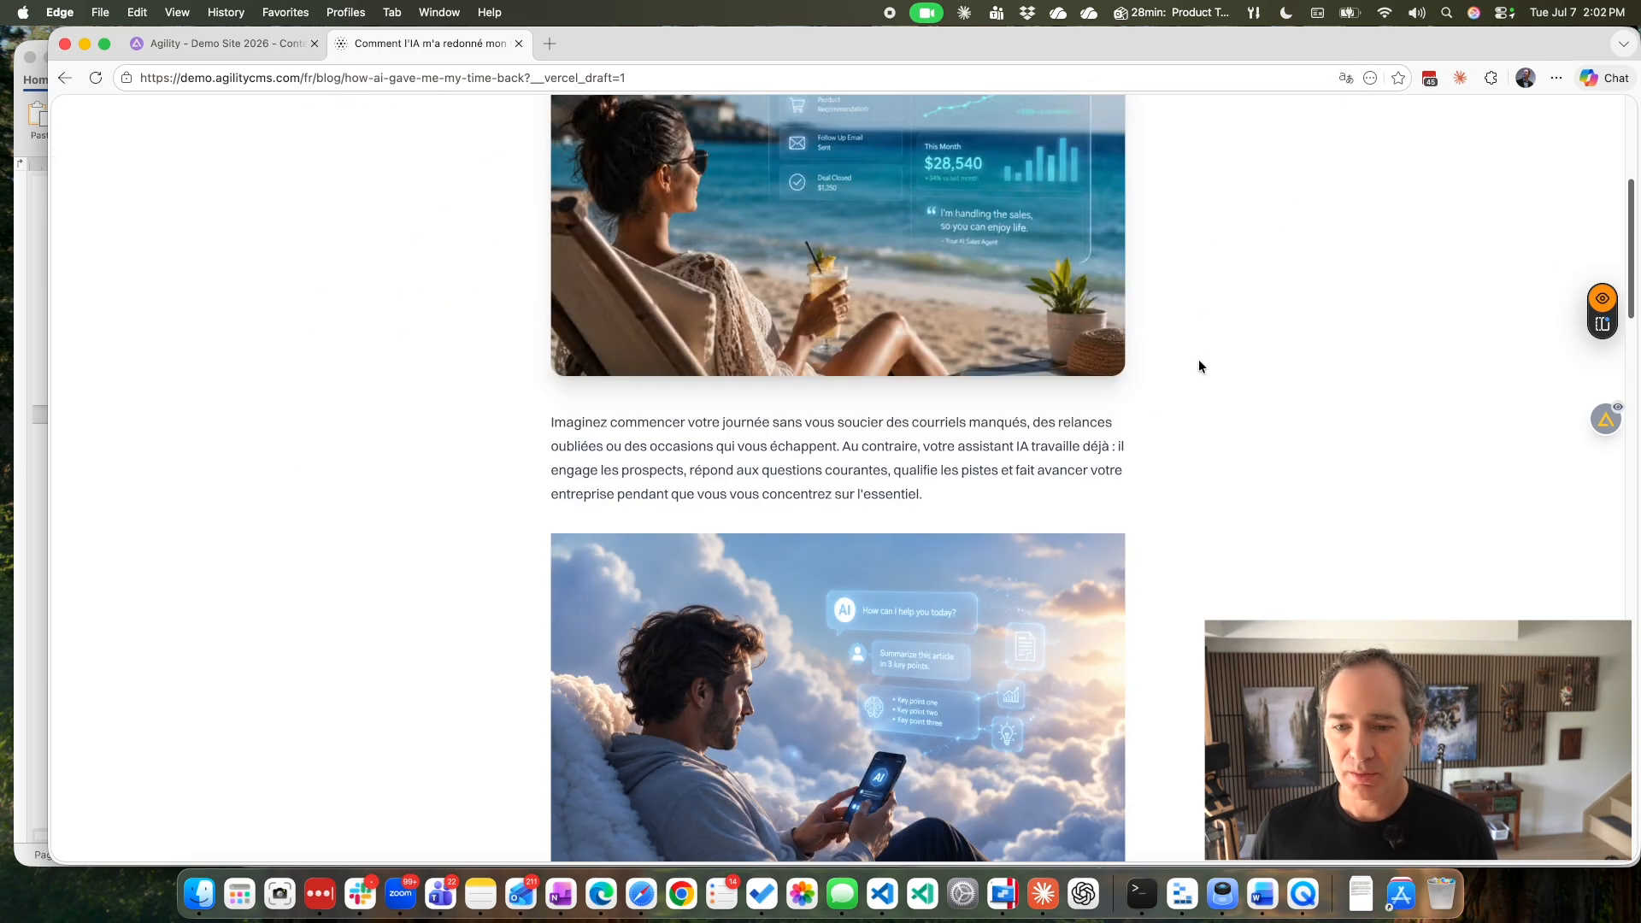
{"action": "scroll", "coordinate": [1204, 366], "scroll_direction": "down", "scroll_amount": 6}
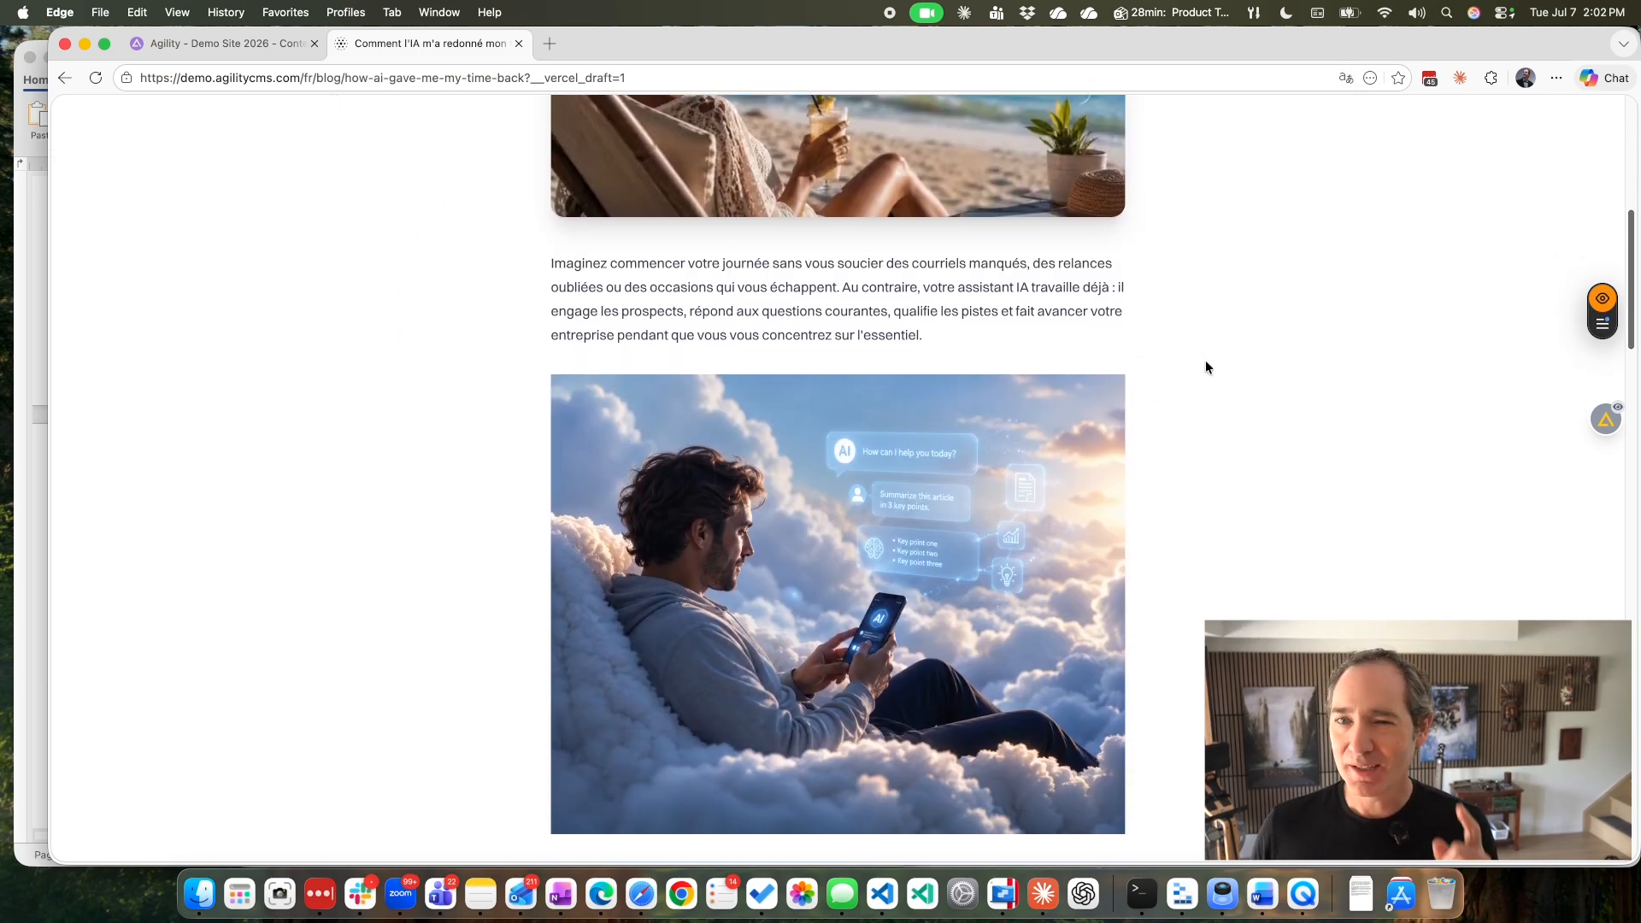
{"action": "scroll", "coordinate": [1207, 367], "scroll_direction": "down", "scroll_amount": 4}
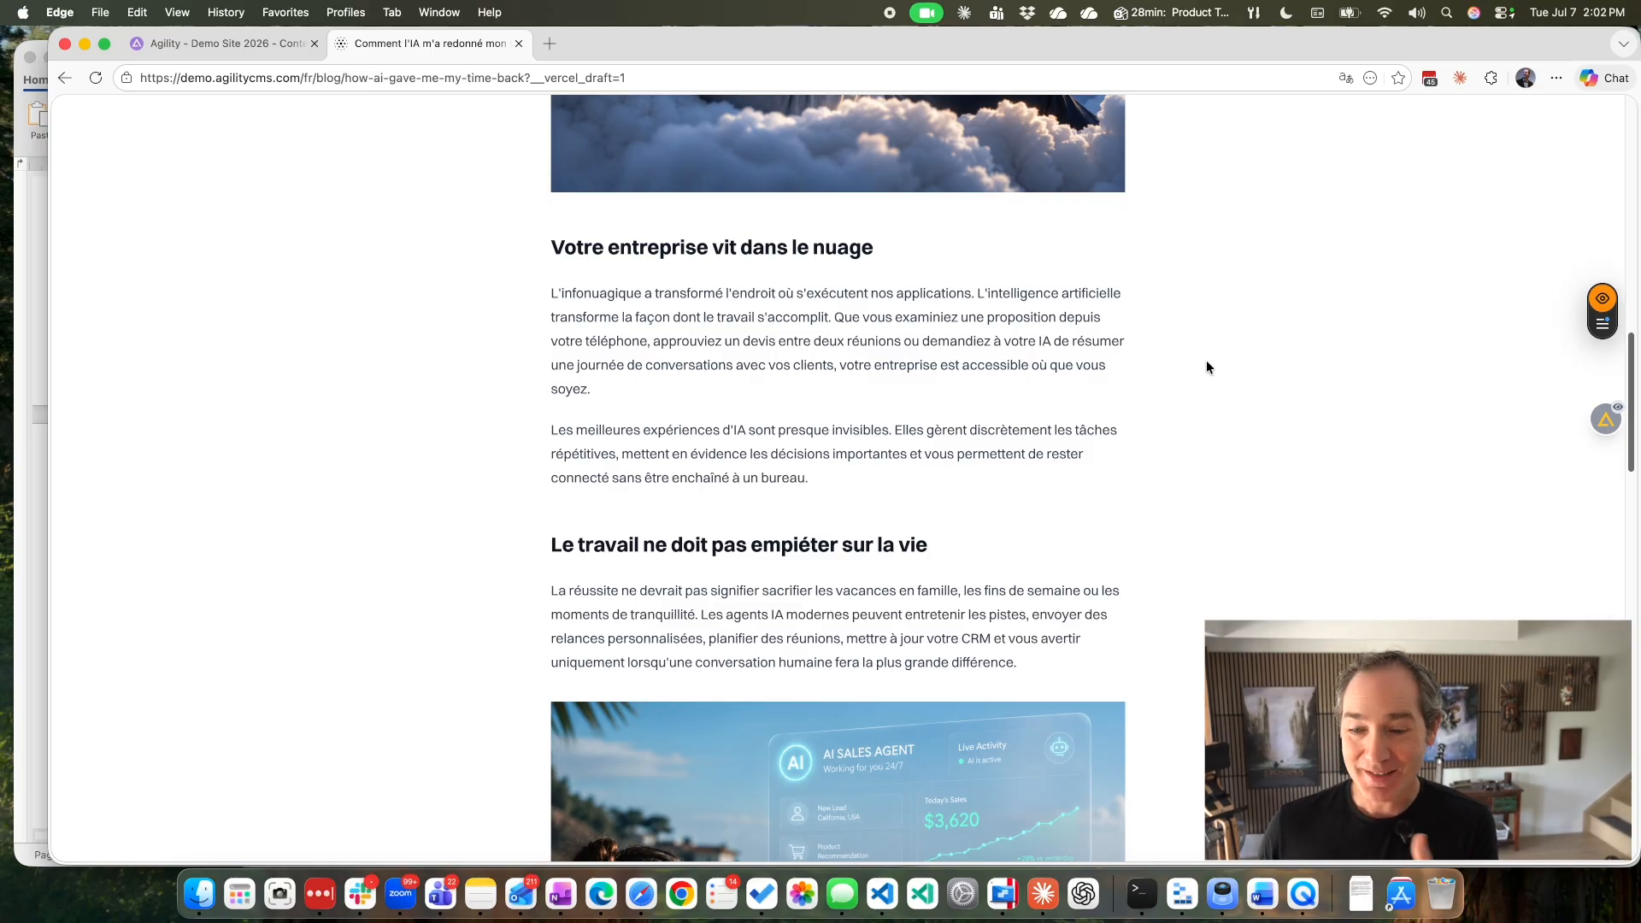
{"action": "scroll", "coordinate": [1207, 367], "scroll_direction": "down", "scroll_amount": 5}
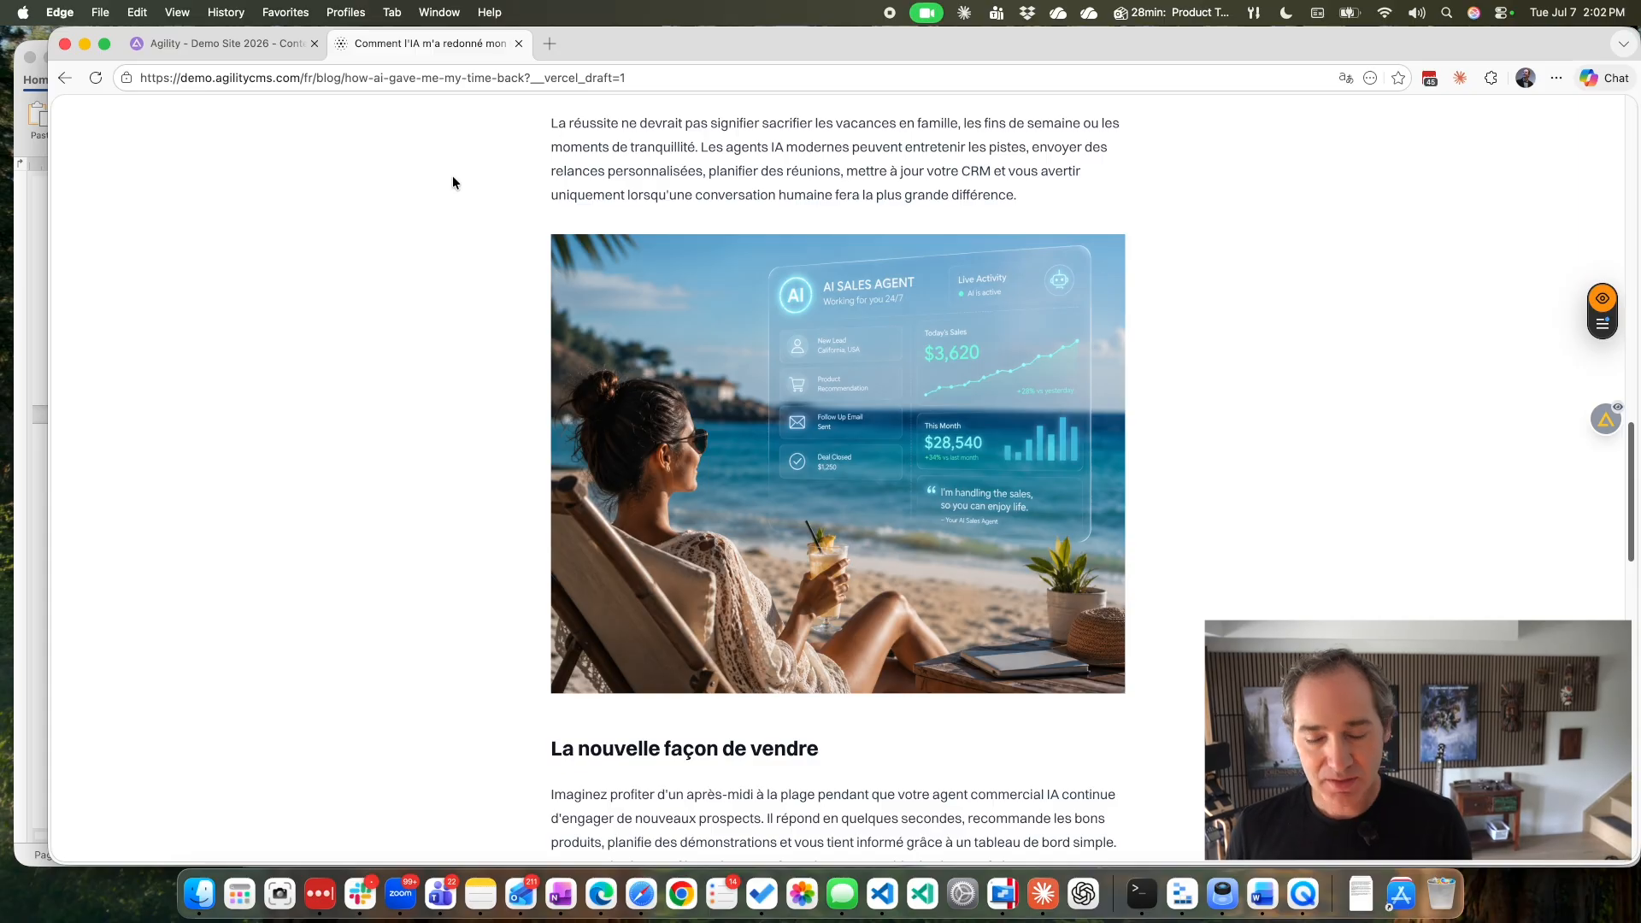
Switch to Claude and send the message "Publish them both" in the blog post chat.
{"action": "key", "text": "super+Tab"}
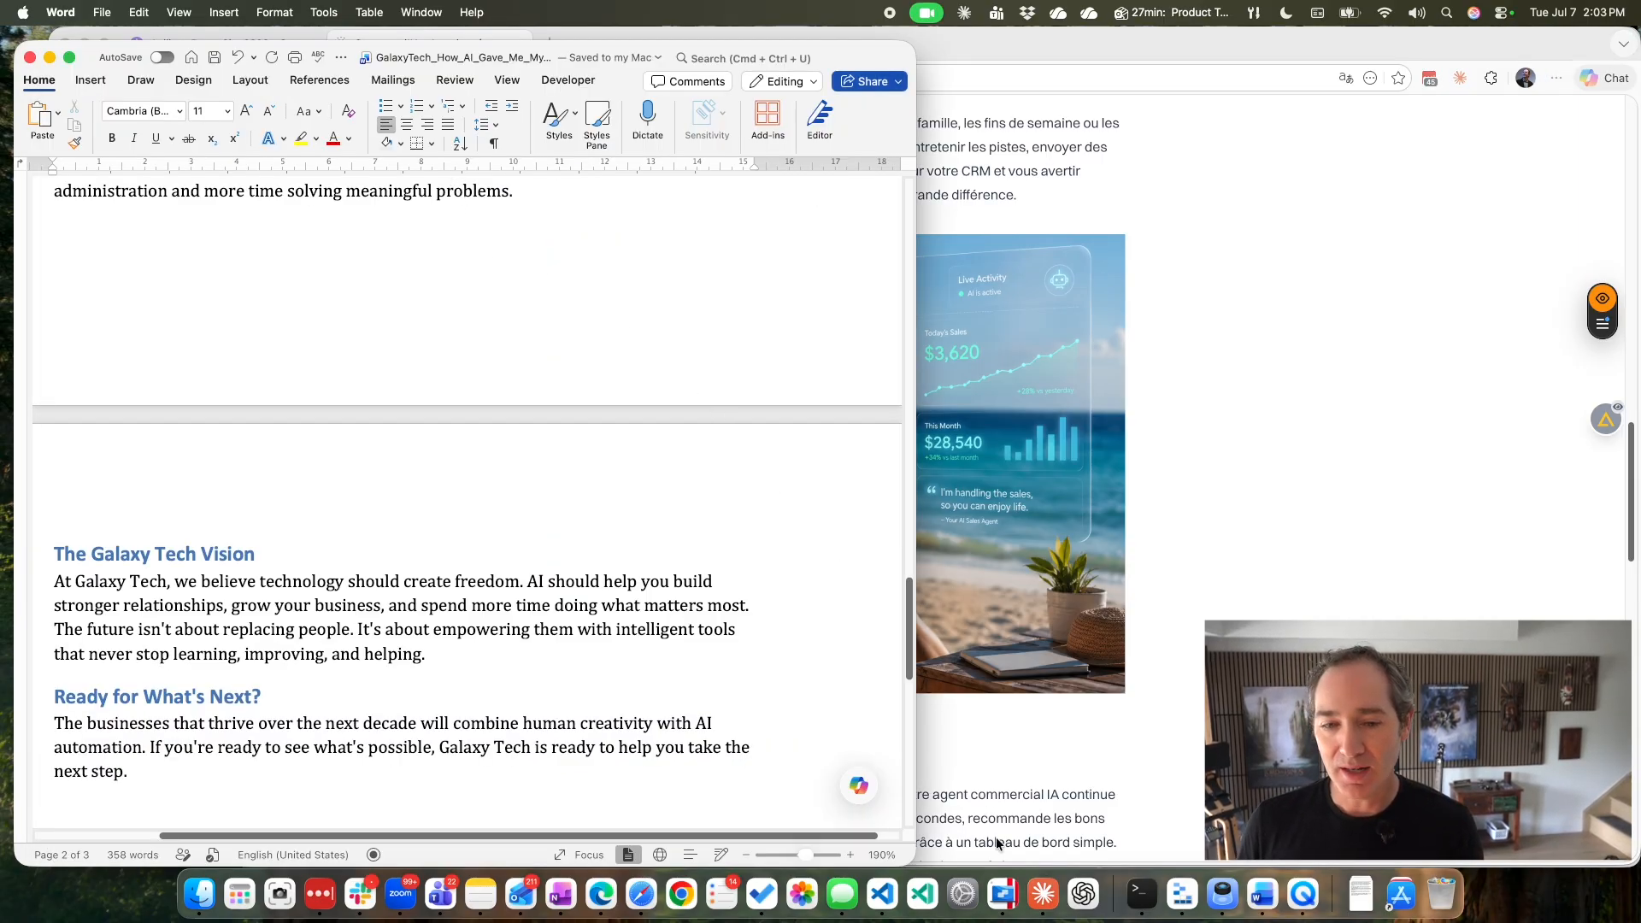
{"action": "left_click", "coordinate": [1042, 895]}
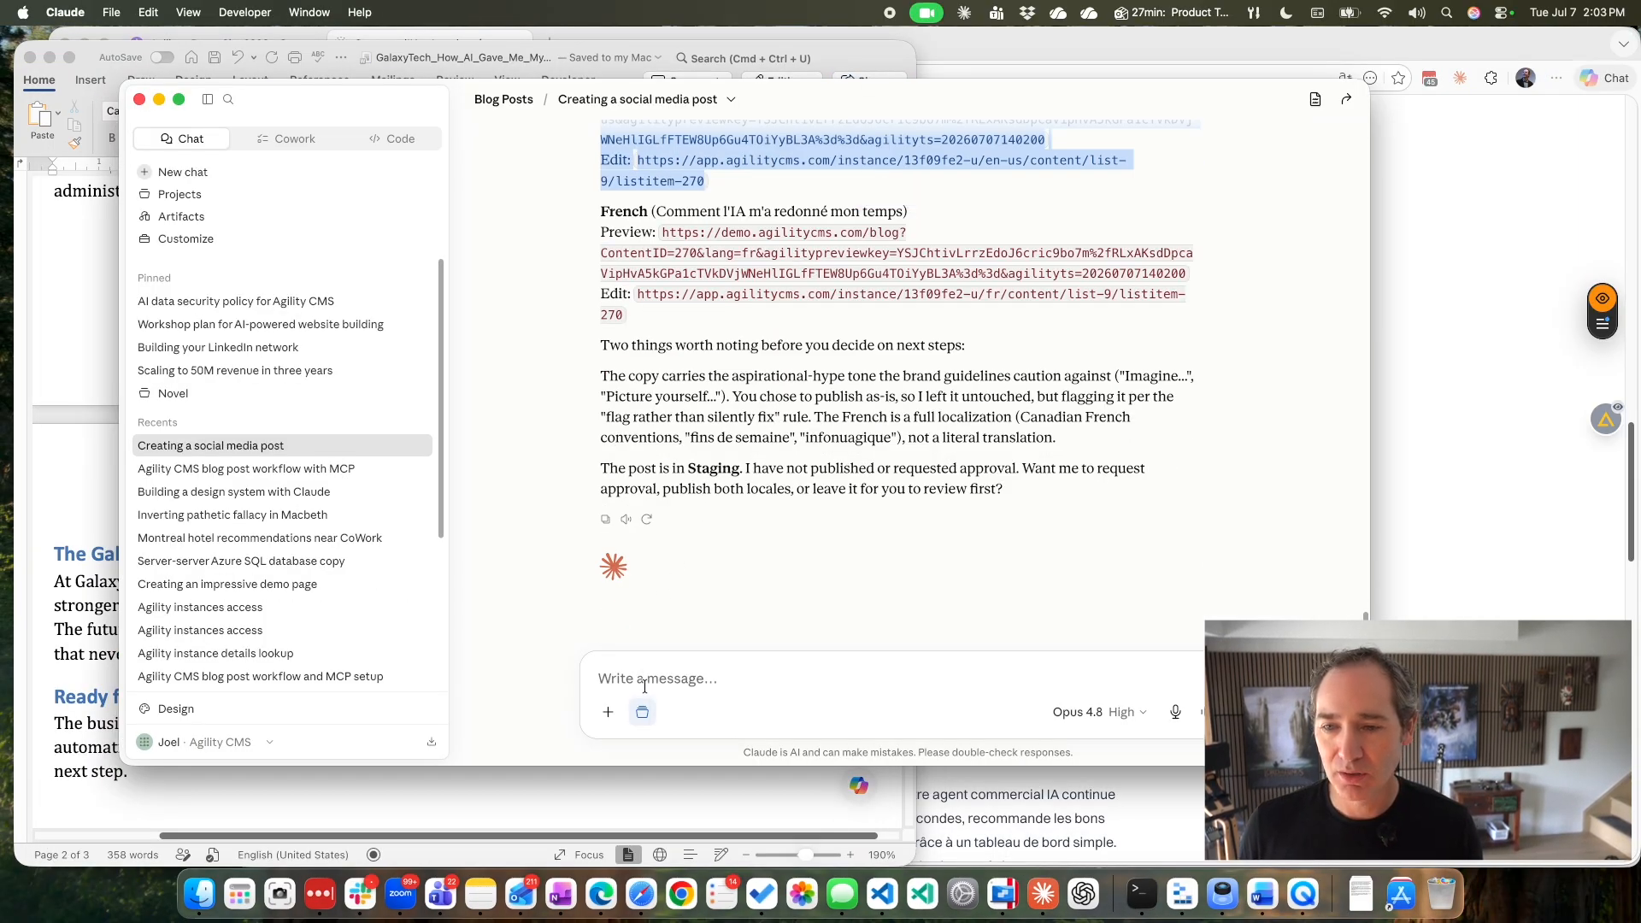
{"action": "left_click", "coordinate": [645, 685]}
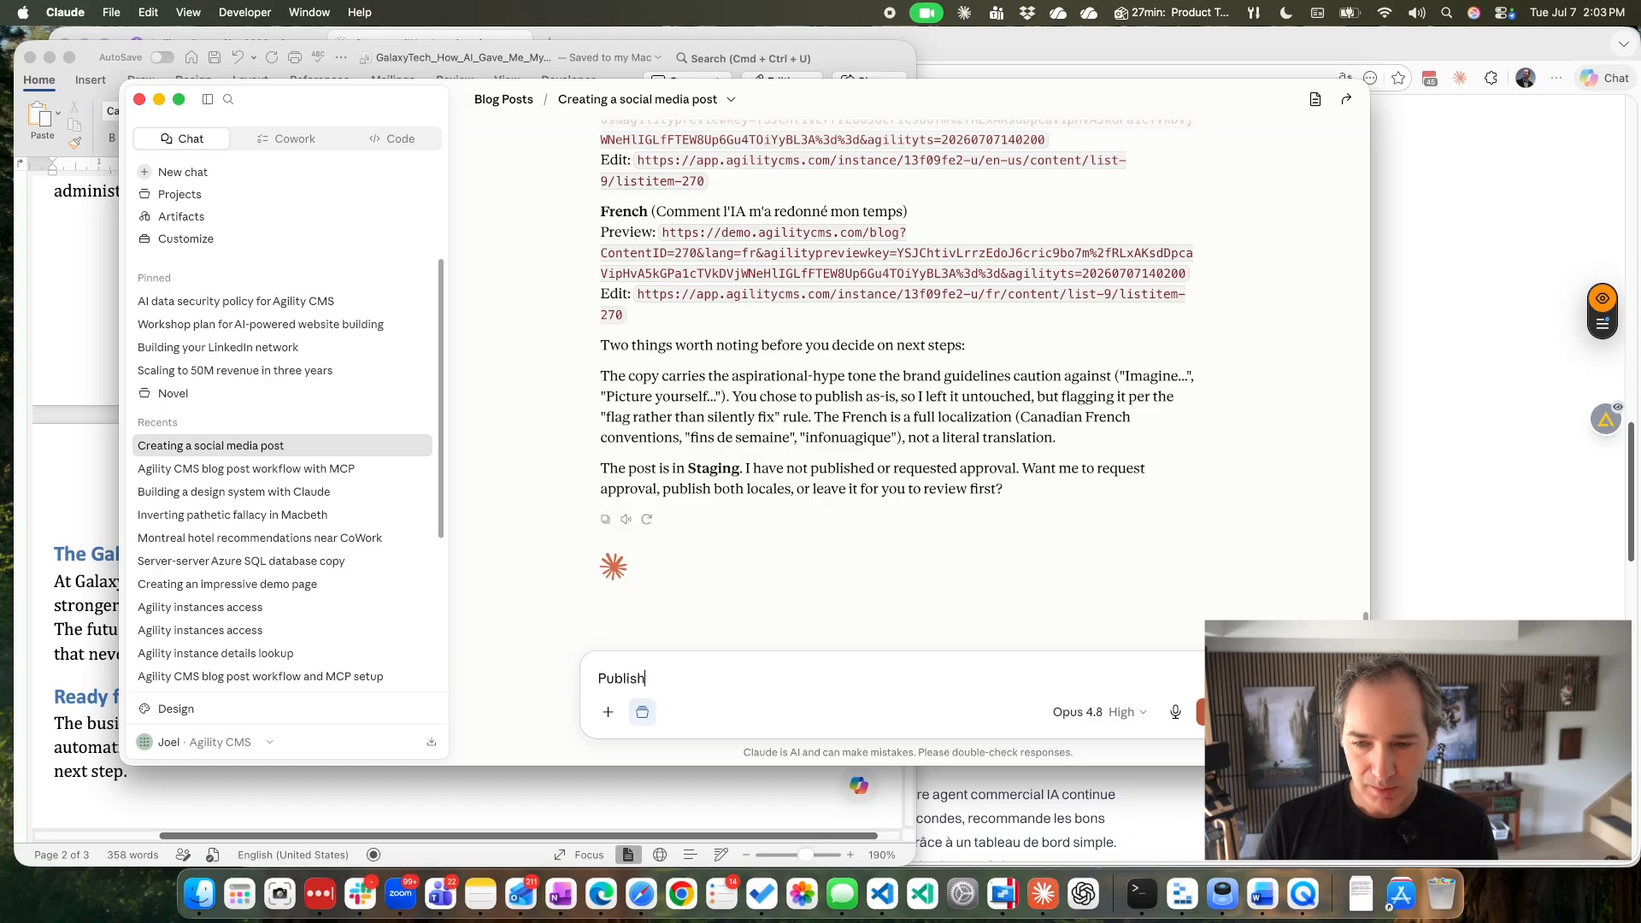
{"action": "type", "text": "Publish them both"}
{"action": "key", "text": "Return"}
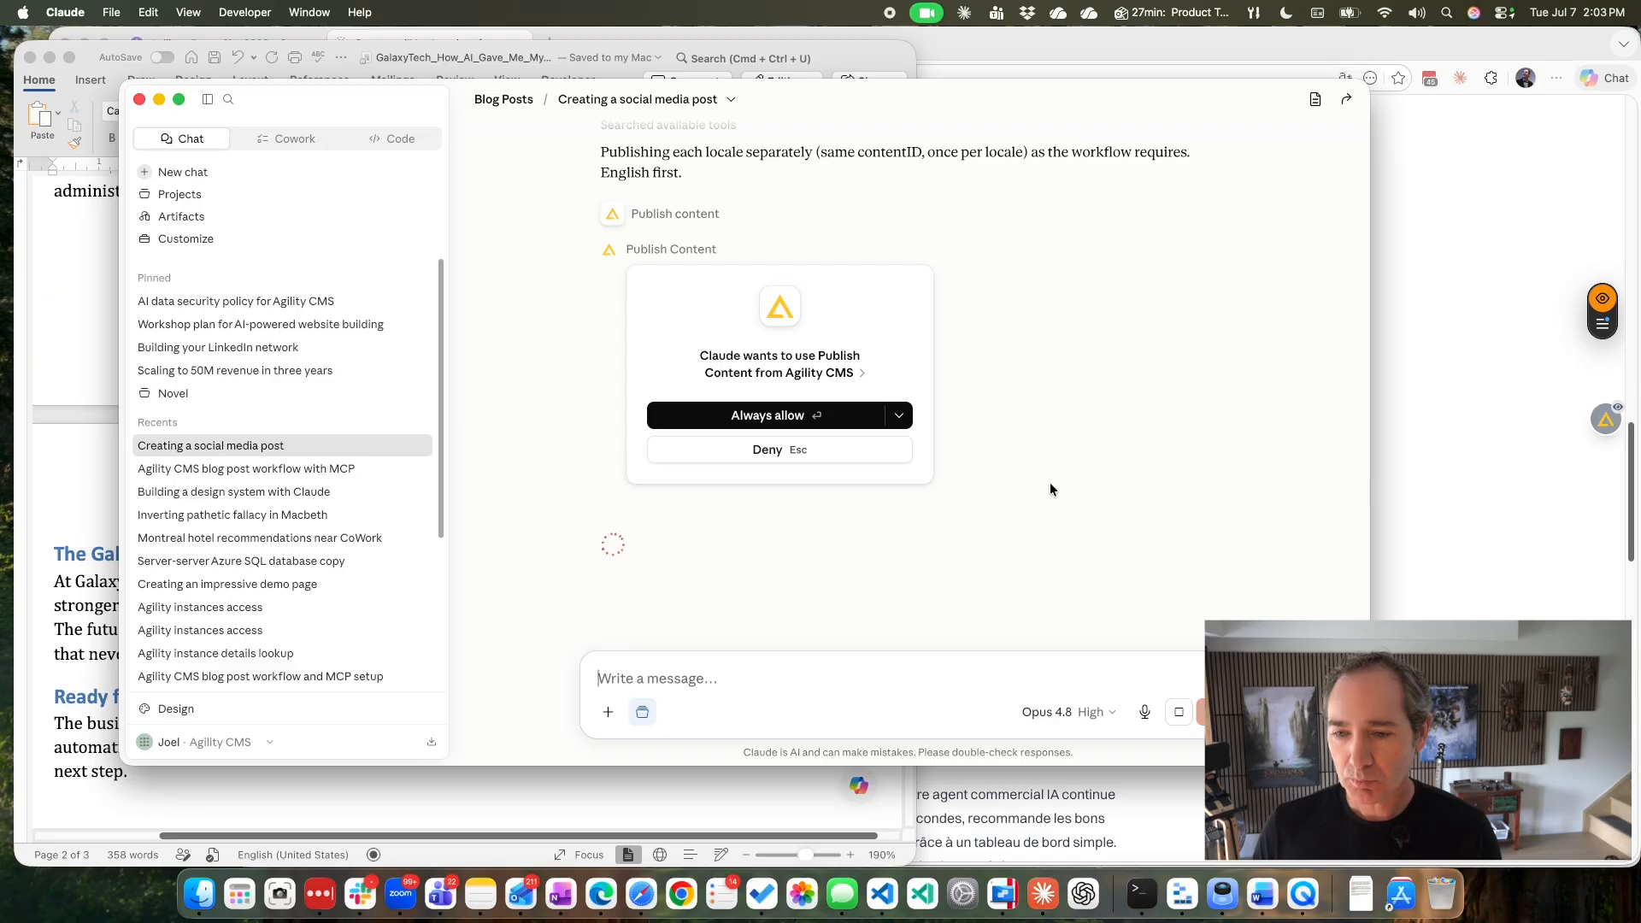
Allow Claude's Publish Content requests for Agility CMS once each, without granting permanent permission.
{"action": "left_click", "coordinate": [902, 415]}
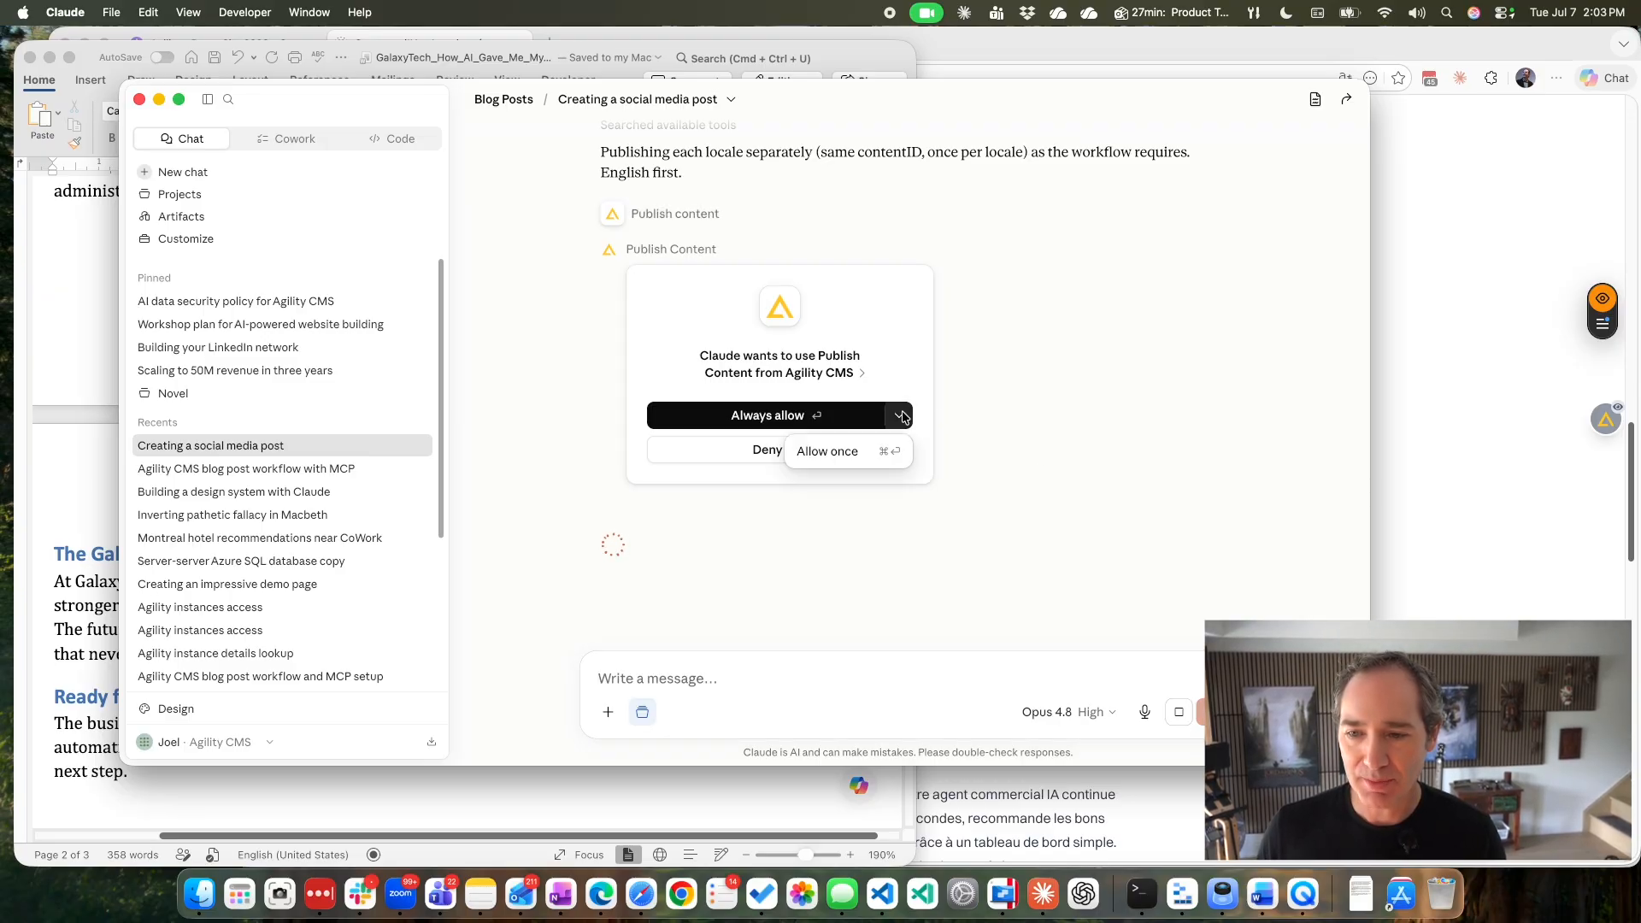
{"action": "left_click", "coordinate": [831, 451]}
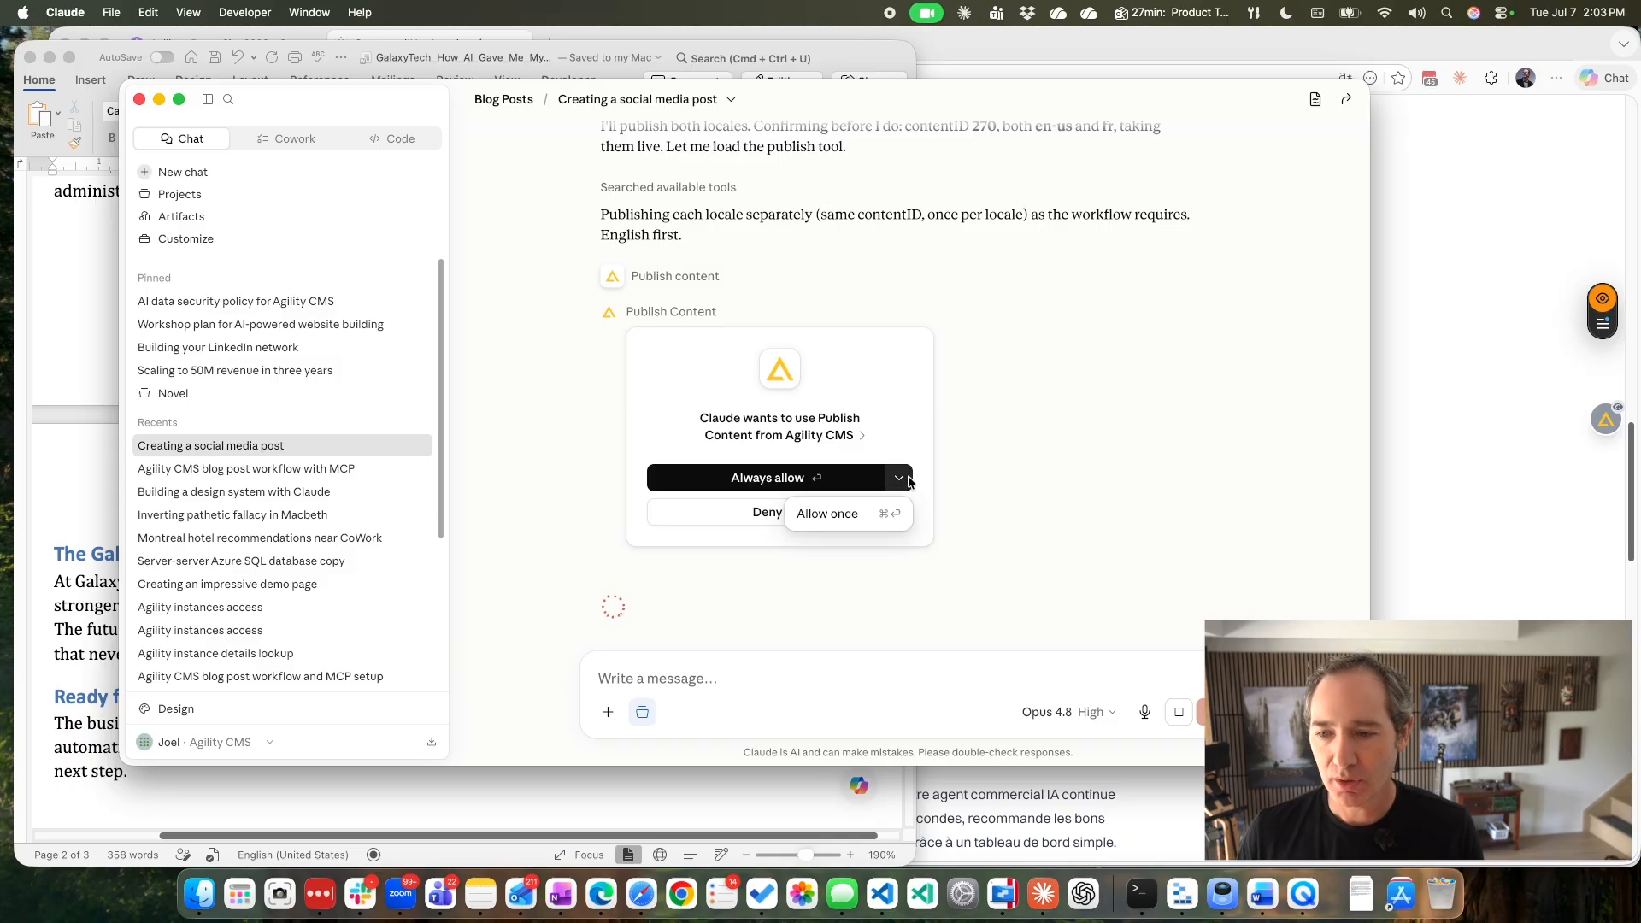
{"action": "left_click", "coordinate": [852, 516]}
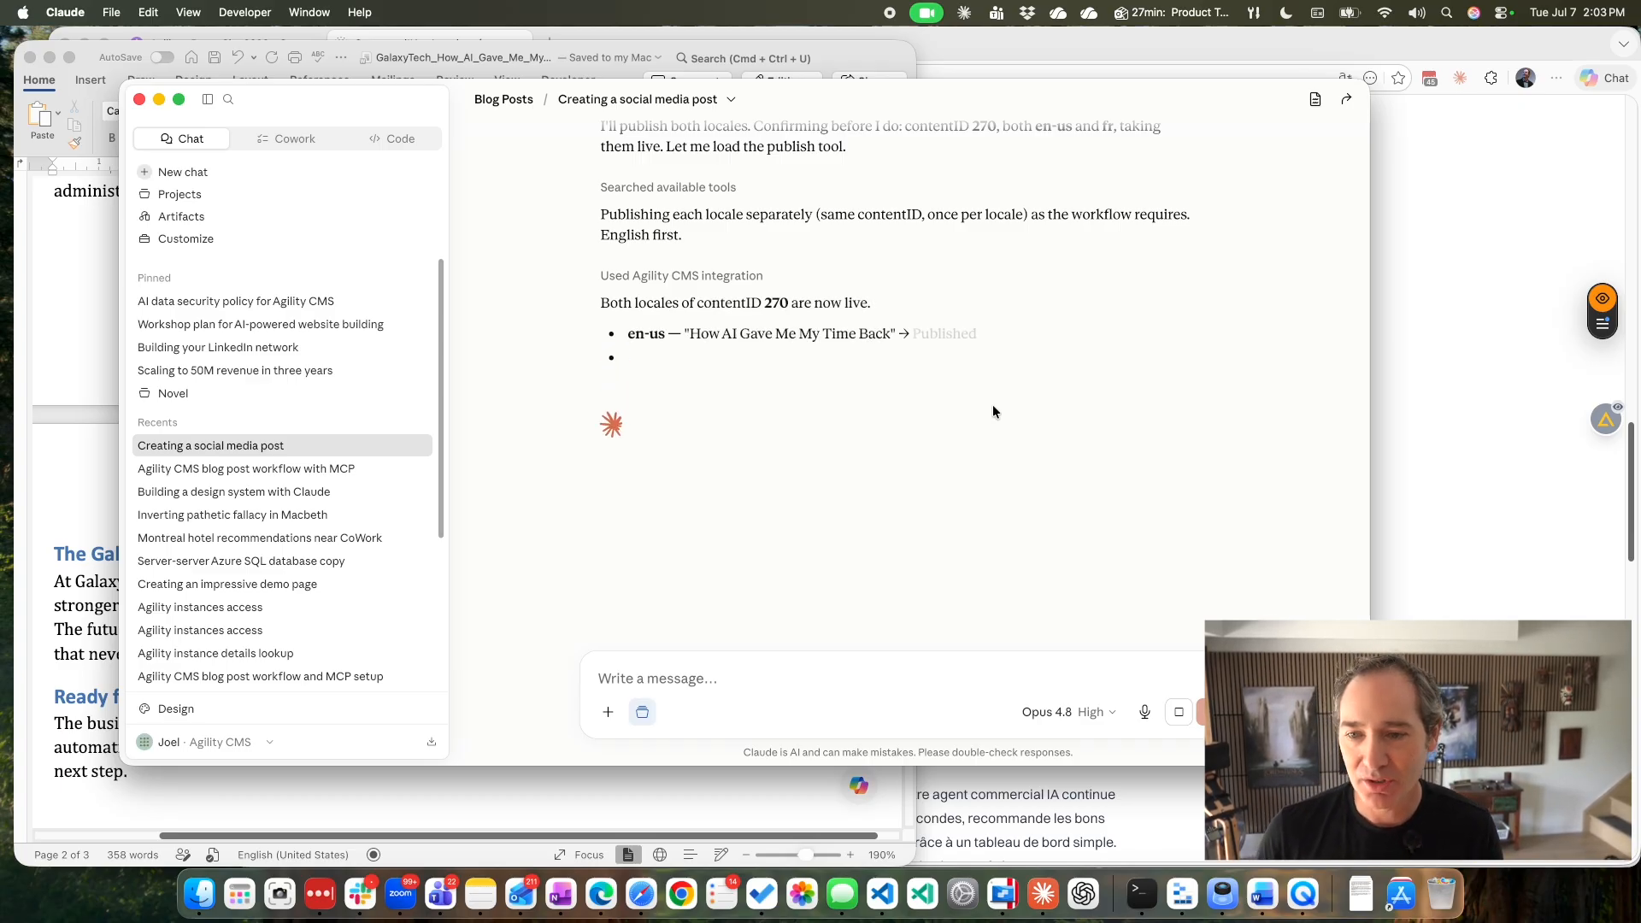
Return to the French post preview in Edge, exit preview mode, and switch the live page to English.
{"action": "left_click", "coordinate": [611, 896]}
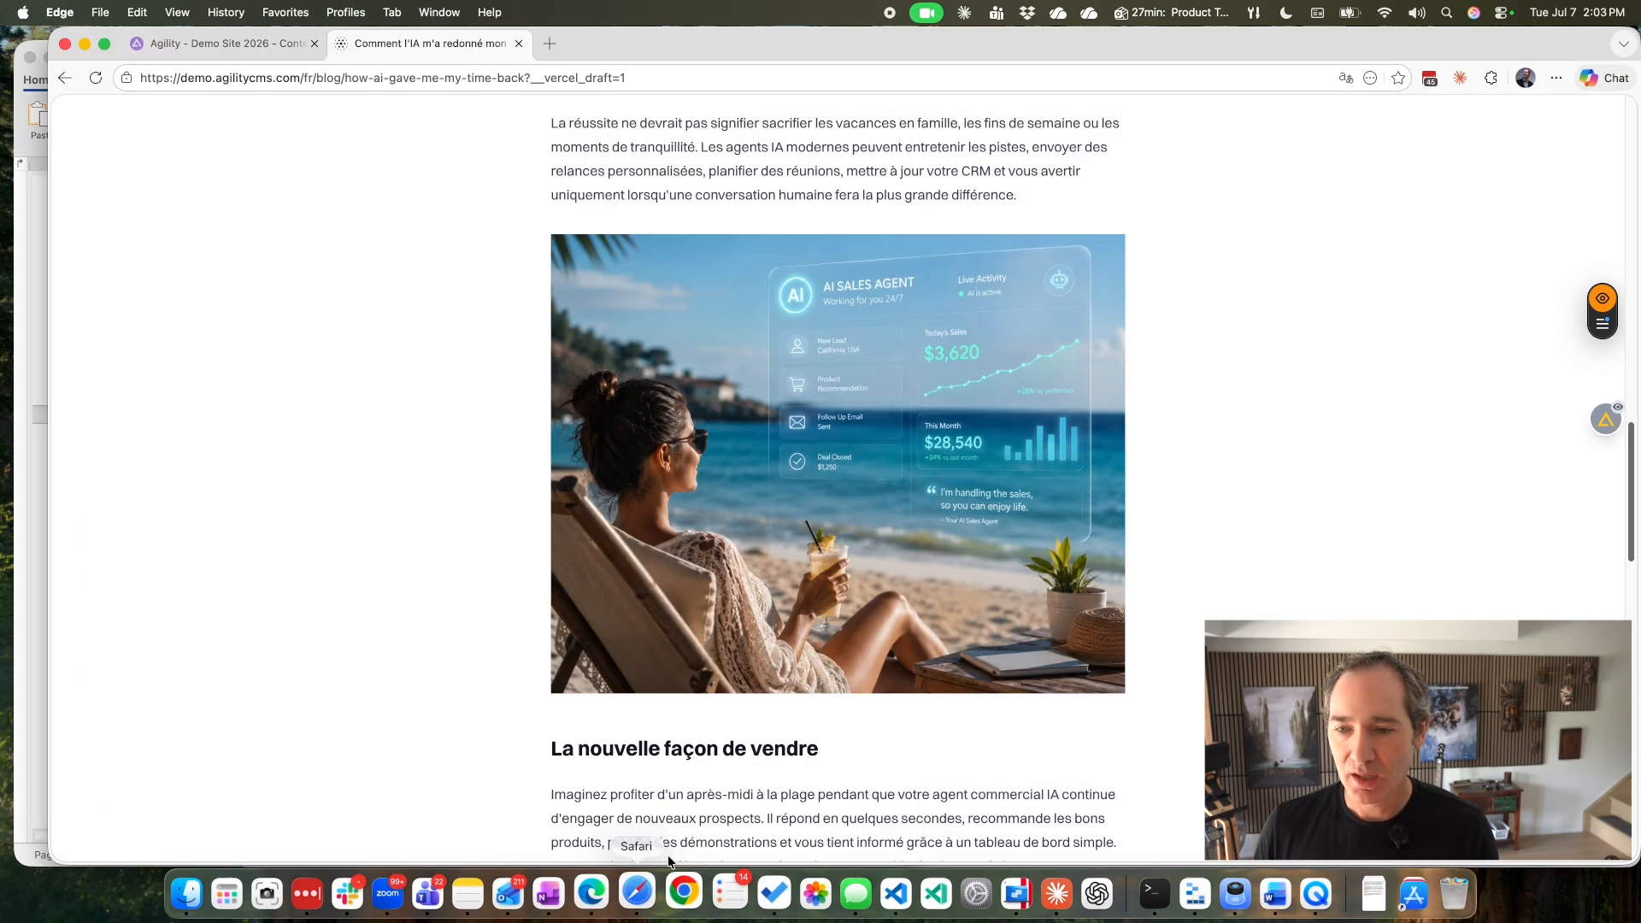
{"action": "scroll", "coordinate": [1332, 236], "scroll_direction": "up", "scroll_amount": 5}
{"action": "left_click", "coordinate": [1607, 419]}
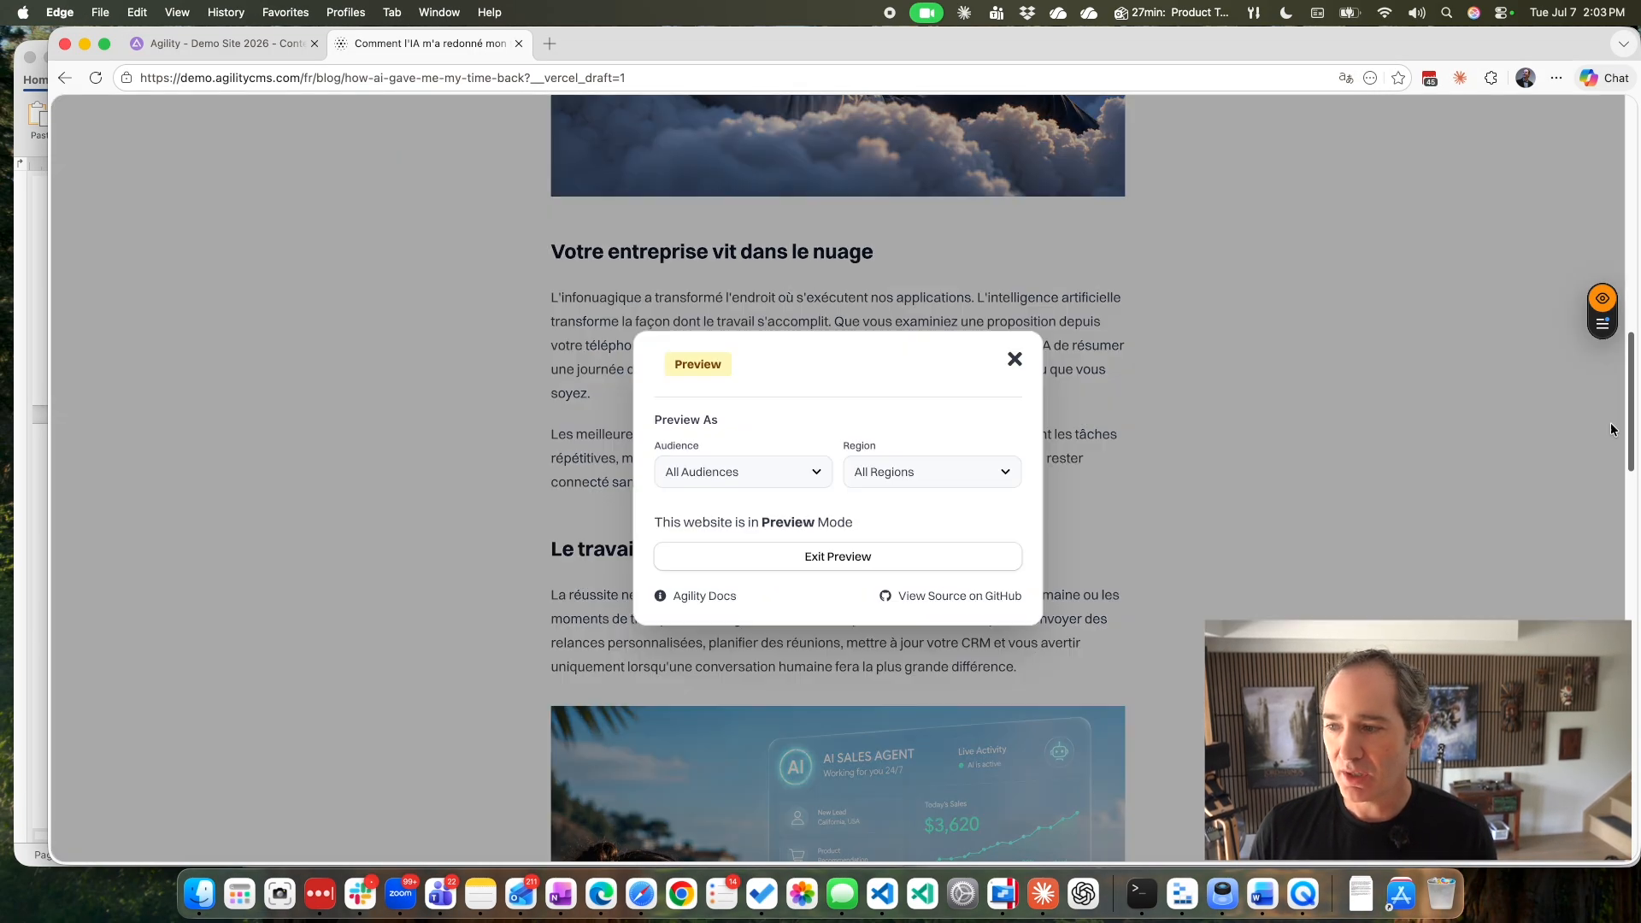
{"action": "left_click", "coordinate": [843, 561]}
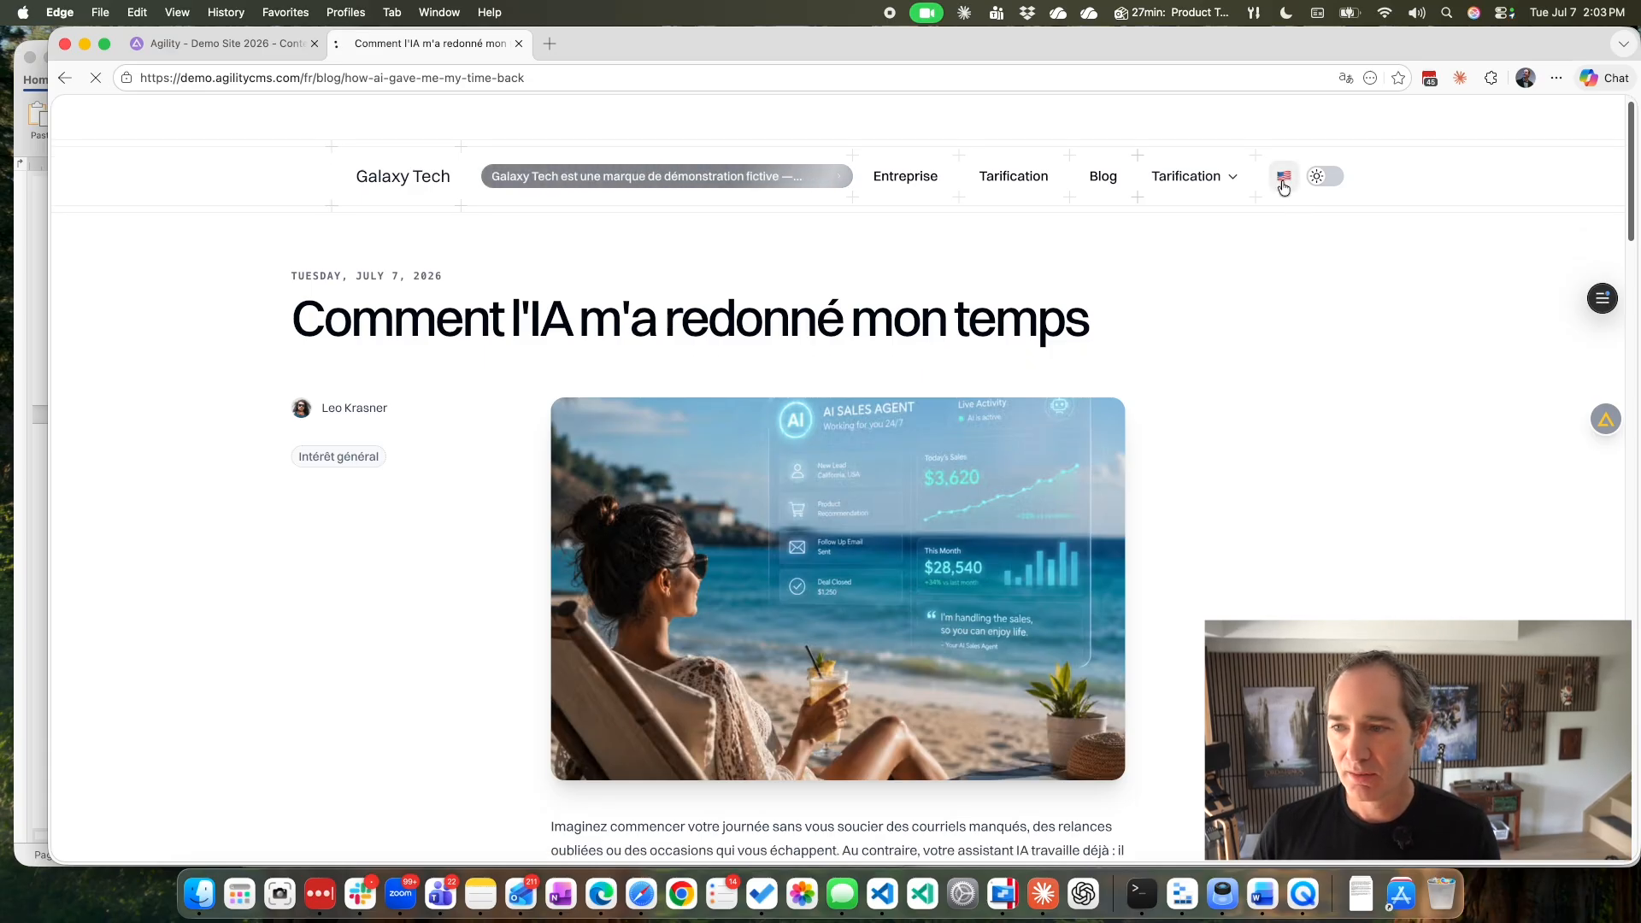
{"action": "left_click", "coordinate": [1284, 182]}
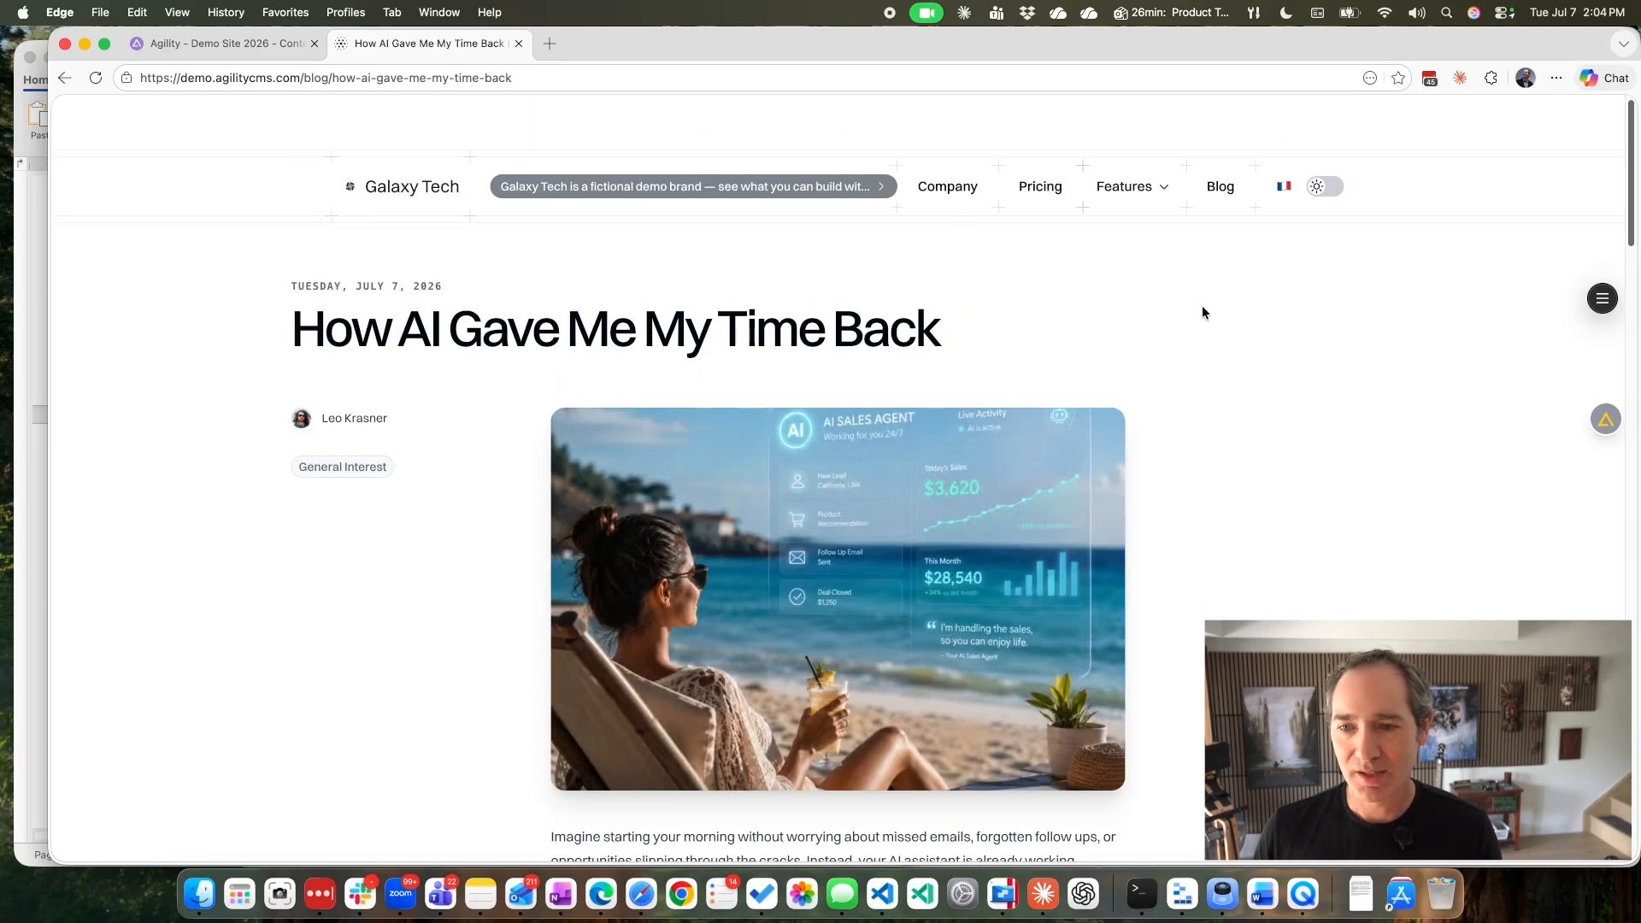